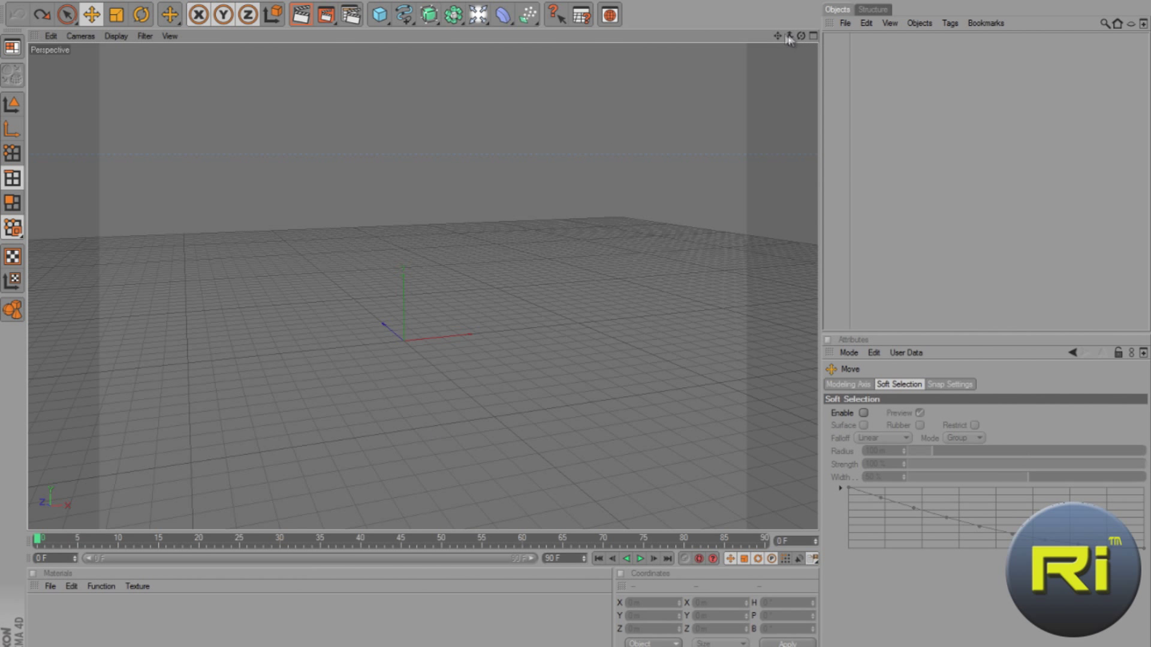
Add a plane object to the scene and scale it up uniformly to about 4076 m square.
{"action": "middle_click_drag", "start_coordinate": [581, 327], "coordinate": [727, 136], "text": "alt"}
{"action": "scroll", "coordinate": [708, 149], "scroll_direction": "up", "scroll_amount": 3}
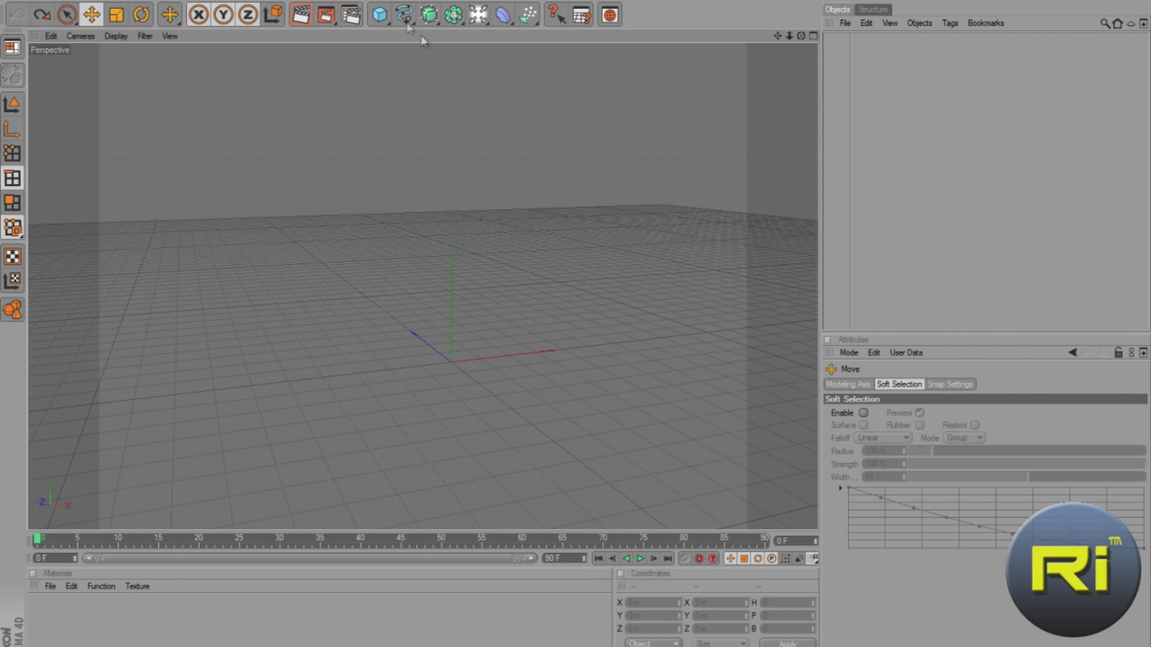
{"action": "left_click_drag", "start_coordinate": [379, 14], "coordinate": [488, 52]}
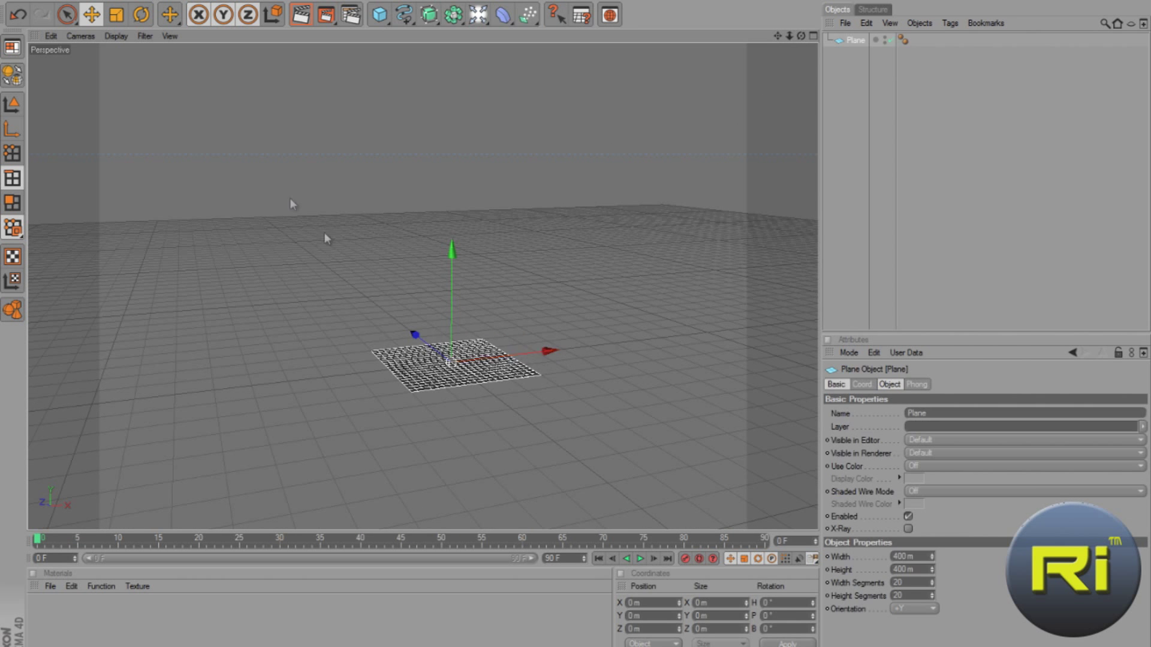
{"action": "left_click", "coordinate": [126, 10]}
{"action": "left_click_drag", "start_coordinate": [548, 358], "coordinate": [750, 6]}
{"action": "scroll", "coordinate": [550, 365], "scroll_direction": "down", "scroll_amount": 3}
{"action": "scroll", "coordinate": [549, 344], "scroll_direction": "up", "scroll_amount": 1}
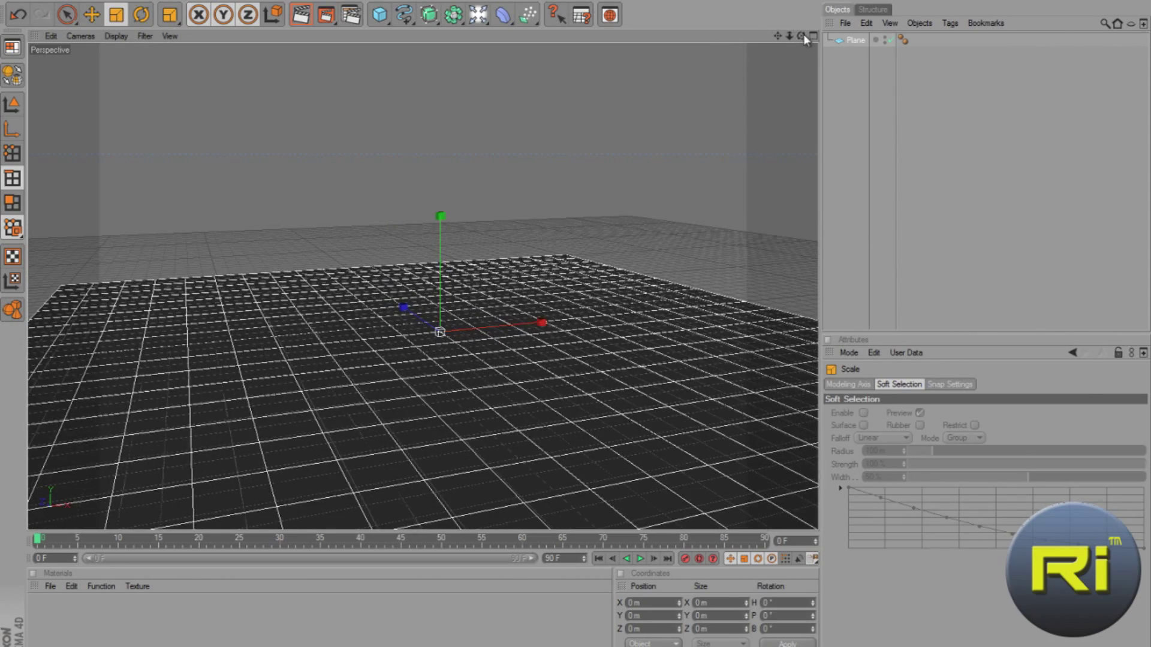
Move the plane slightly in the positive direction along its X axis.
{"action": "left_click_drag", "start_coordinate": [801, 36], "coordinate": [155, 93]}
{"action": "left_click", "coordinate": [141, 14]}
{"action": "left_click", "coordinate": [91, 15]}
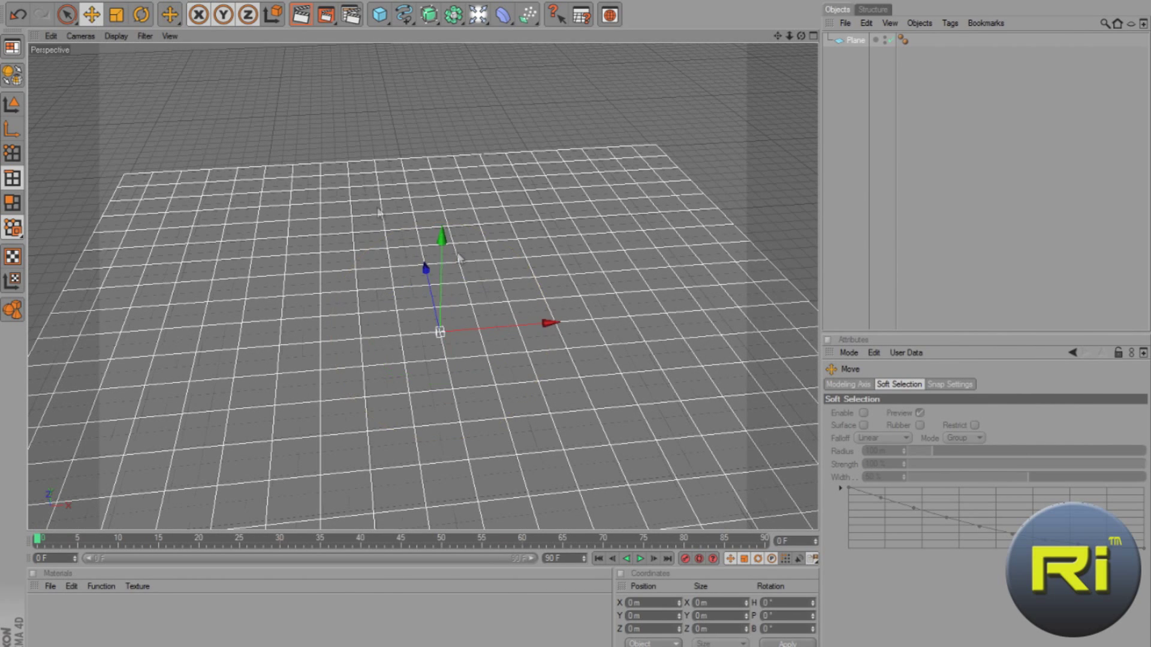
{"action": "left_click_drag", "start_coordinate": [547, 322], "coordinate": [575, 324]}
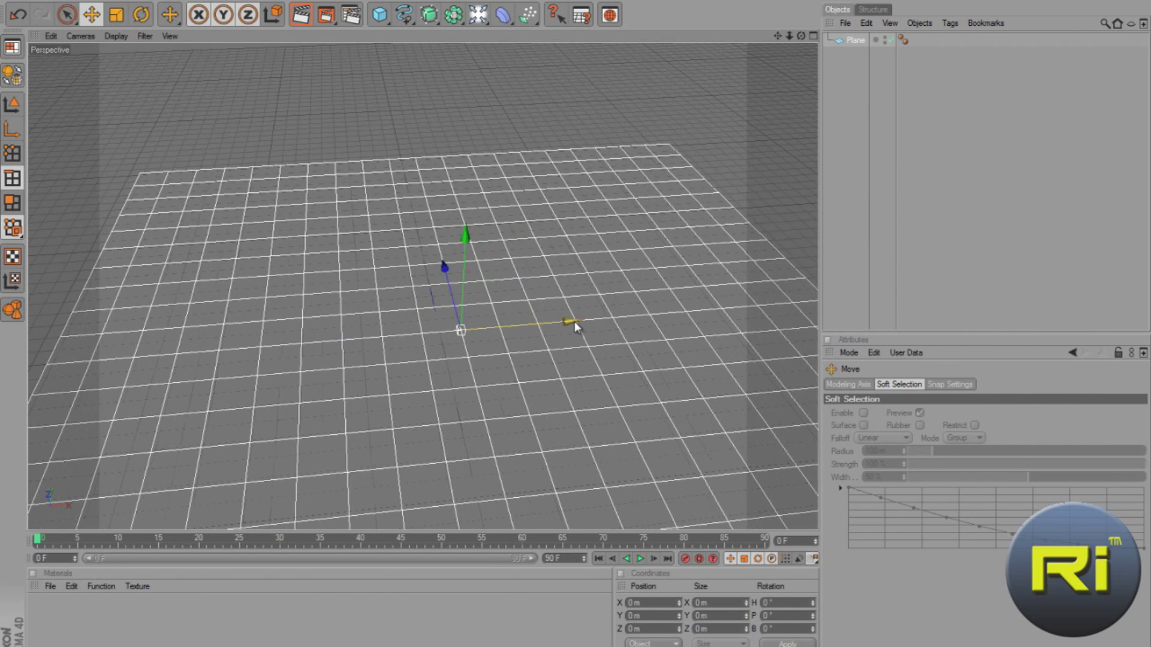
Enlarge the plane to a width of about 8068 m and a height of about 5011 m.
{"action": "left_click", "coordinate": [852, 42]}
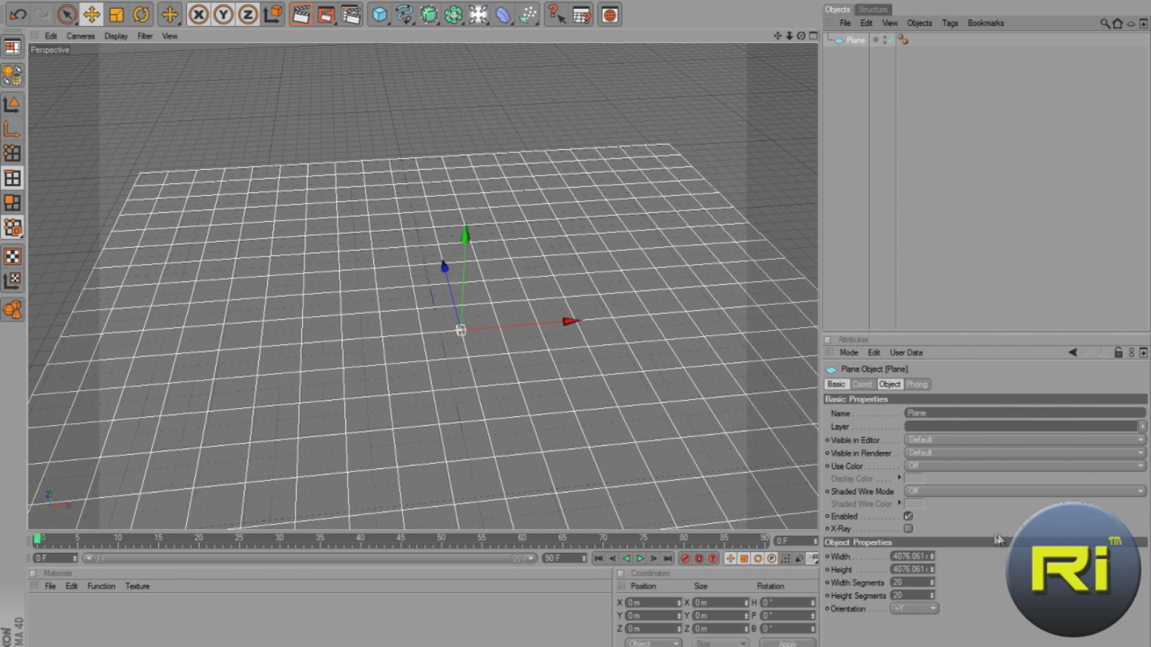
{"action": "left_click", "coordinate": [854, 387]}
{"action": "left_click", "coordinate": [840, 383]}
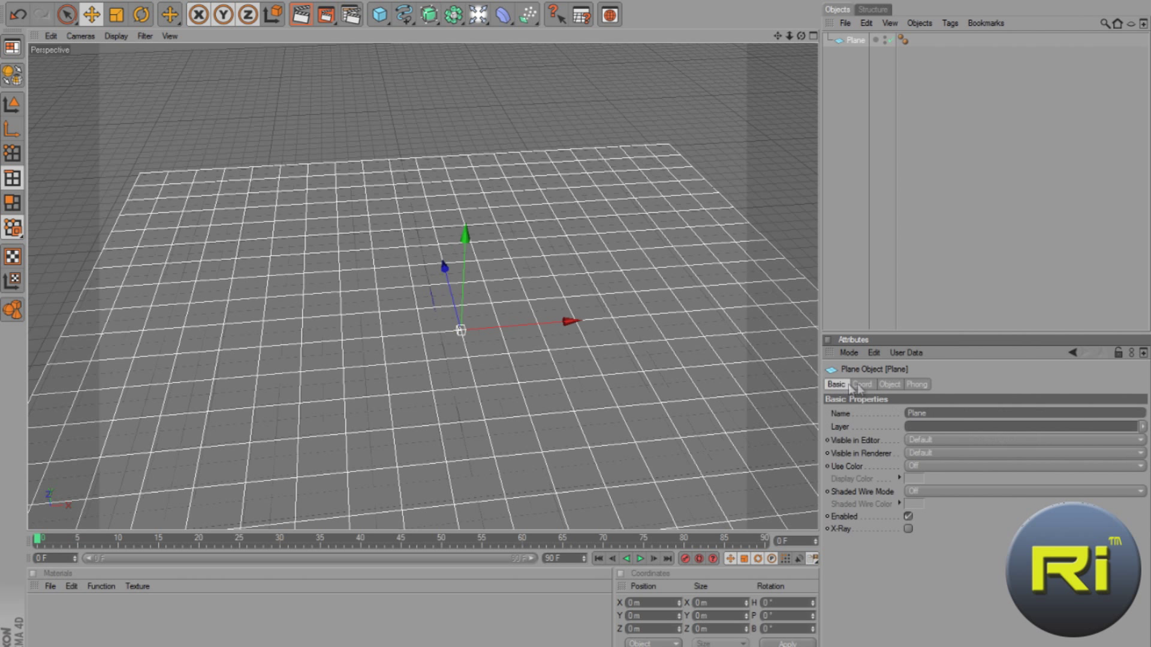
{"action": "left_click", "coordinate": [890, 384]}
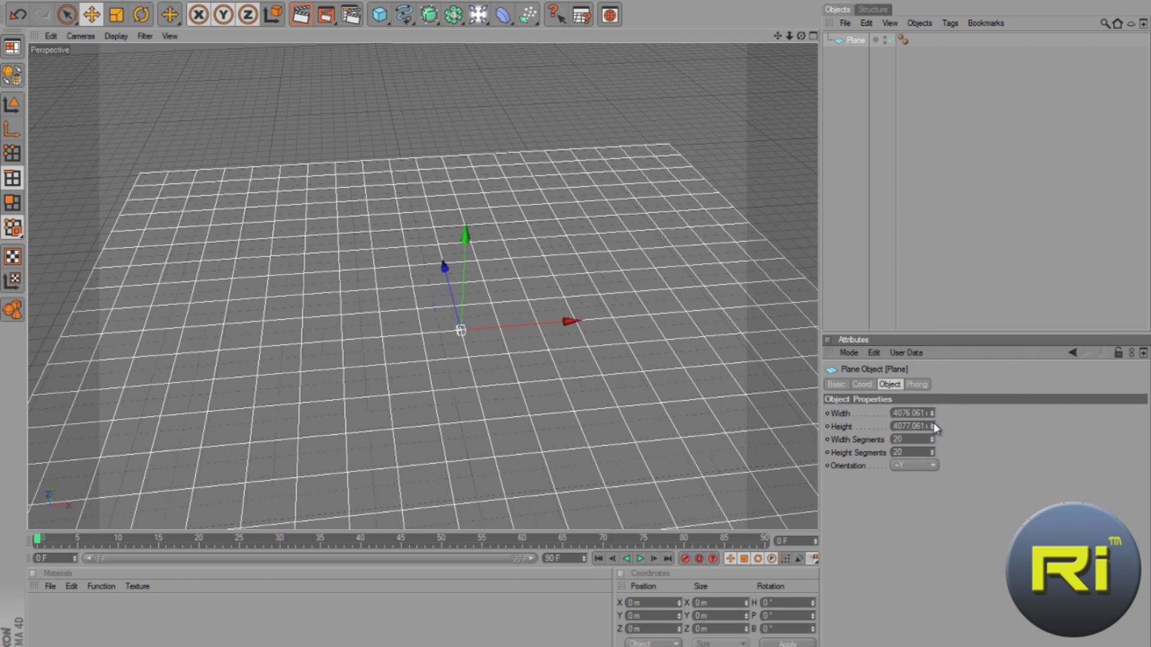
{"action": "mouse_move", "coordinate": [933, 423]}
{"action": "left_mouse_down"}
{"action": "mouse_move", "coordinate": [917, 154]}
{"action": "mouse_move", "coordinate": [942, 527]}
{"action": "mouse_move", "coordinate": [933, 393]}
{"action": "mouse_move", "coordinate": [932, 409]}
{"action": "left_mouse_up"}
{"action": "scroll", "coordinate": [767, 108], "scroll_direction": "down", "scroll_amount": 5}
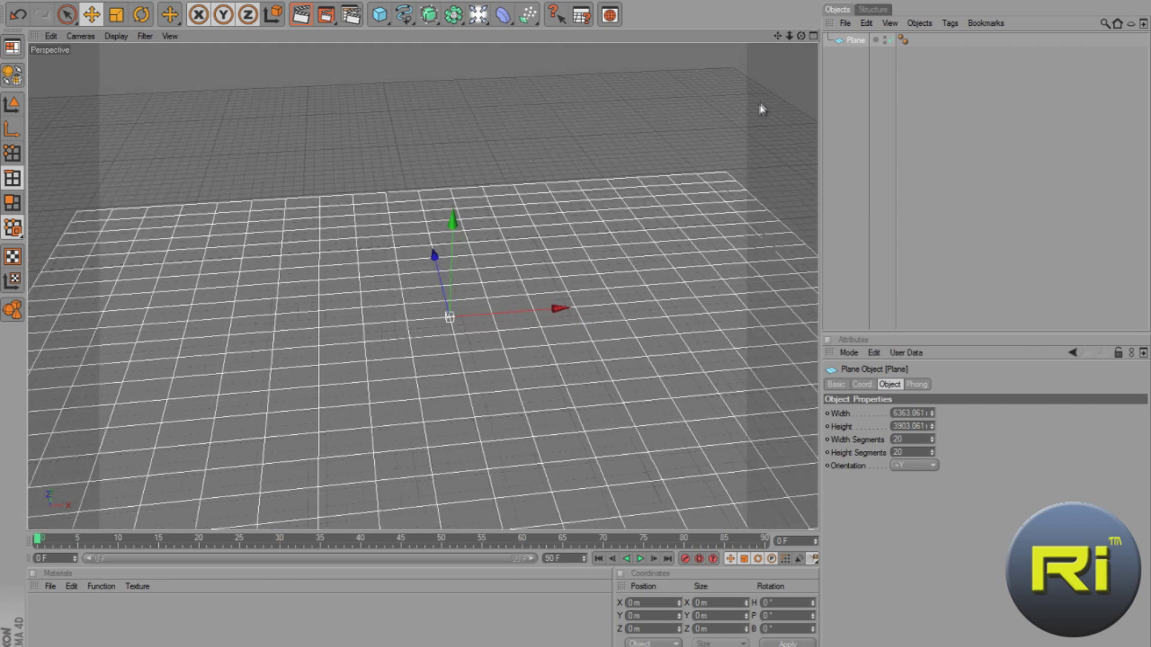
{"action": "scroll", "coordinate": [771, 112], "scroll_direction": "down", "scroll_amount": 3}
{"action": "scroll", "coordinate": [774, 135], "scroll_direction": "up", "scroll_amount": 4}
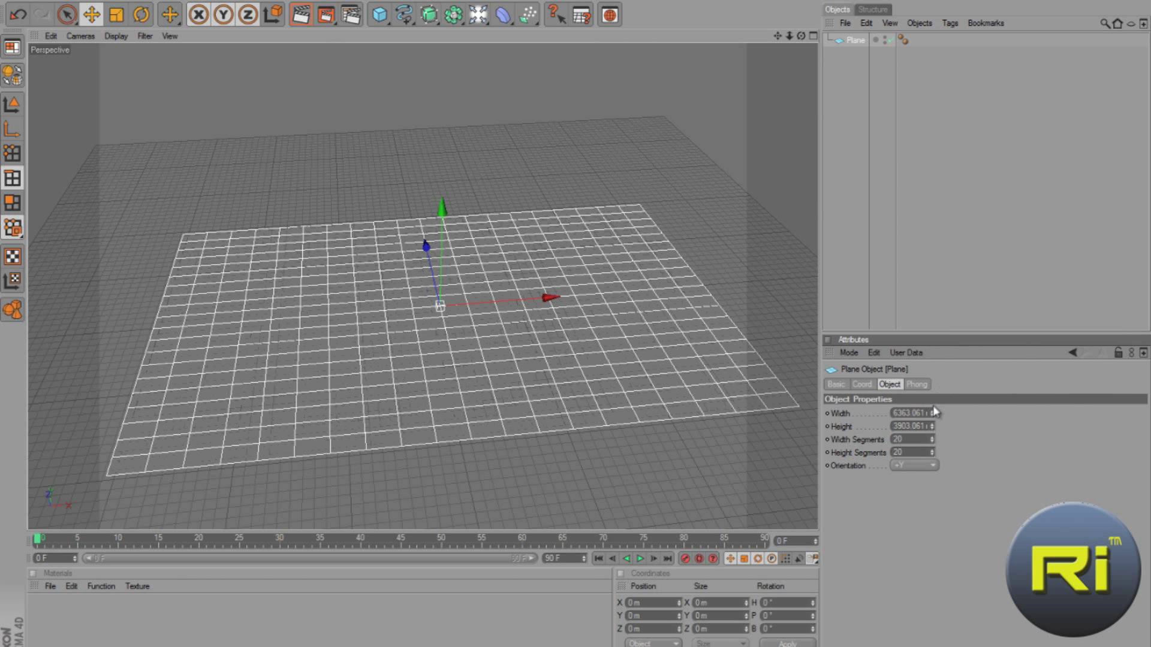
{"action": "mouse_move", "coordinate": [933, 418]}
{"action": "left_mouse_down"}
{"action": "mouse_move", "coordinate": [944, 432]}
{"action": "mouse_move", "coordinate": [915, 277]}
{"action": "mouse_move", "coordinate": [933, 470]}
{"action": "mouse_move", "coordinate": [935, 431]}
{"action": "left_mouse_up"}
{"action": "scroll", "coordinate": [596, 459], "scroll_direction": "down", "scroll_amount": 3}
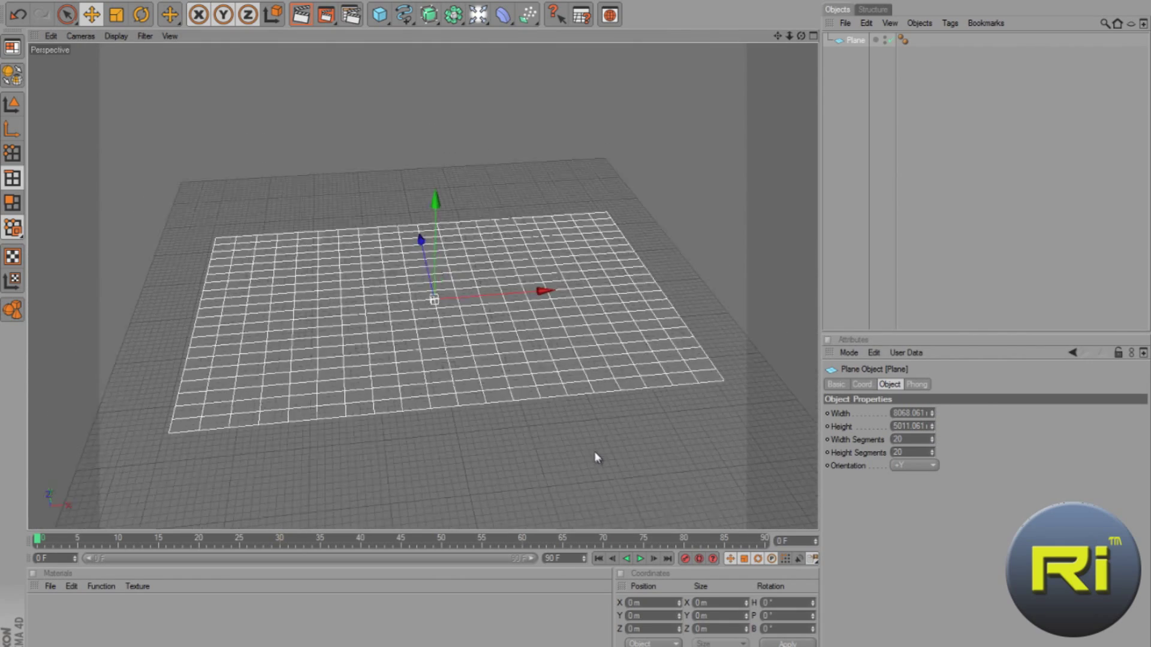
{"action": "scroll", "coordinate": [594, 457], "scroll_direction": "up", "scroll_amount": 4}
{"action": "scroll", "coordinate": [592, 449], "scroll_direction": "down", "scroll_amount": 2}
{"action": "scroll", "coordinate": [378, 183], "scroll_direction": "down", "scroll_amount": 2}
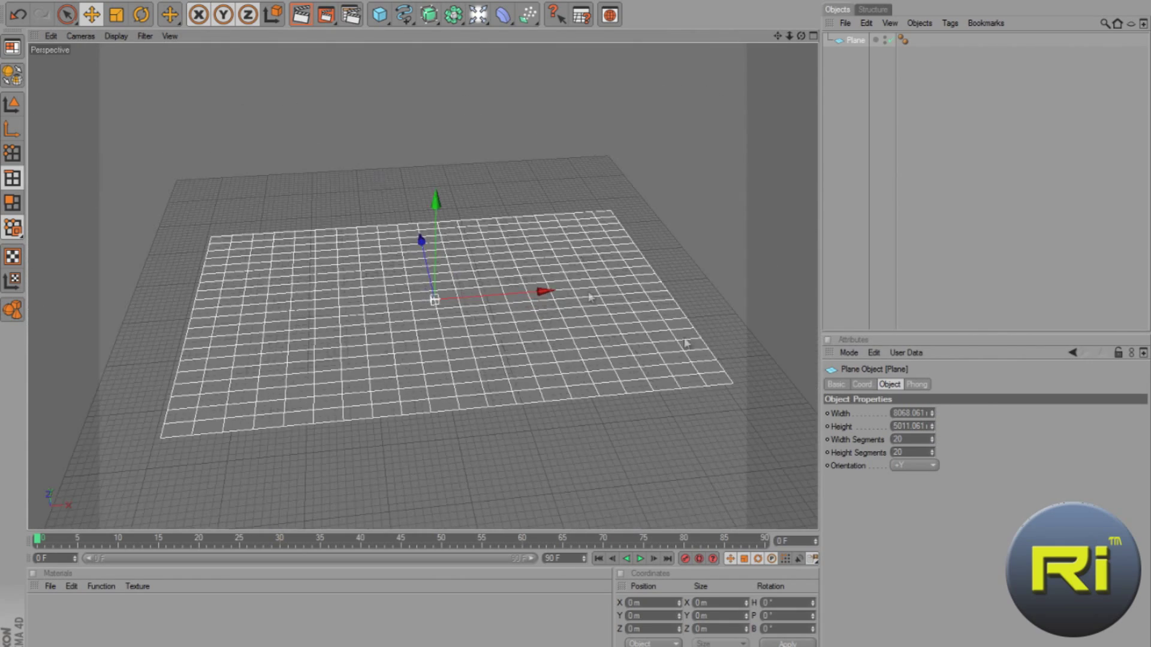
Set the plane's width and height segments to 1 and convert it to an editable polygon object.
{"action": "double_click", "coordinate": [900, 439]}
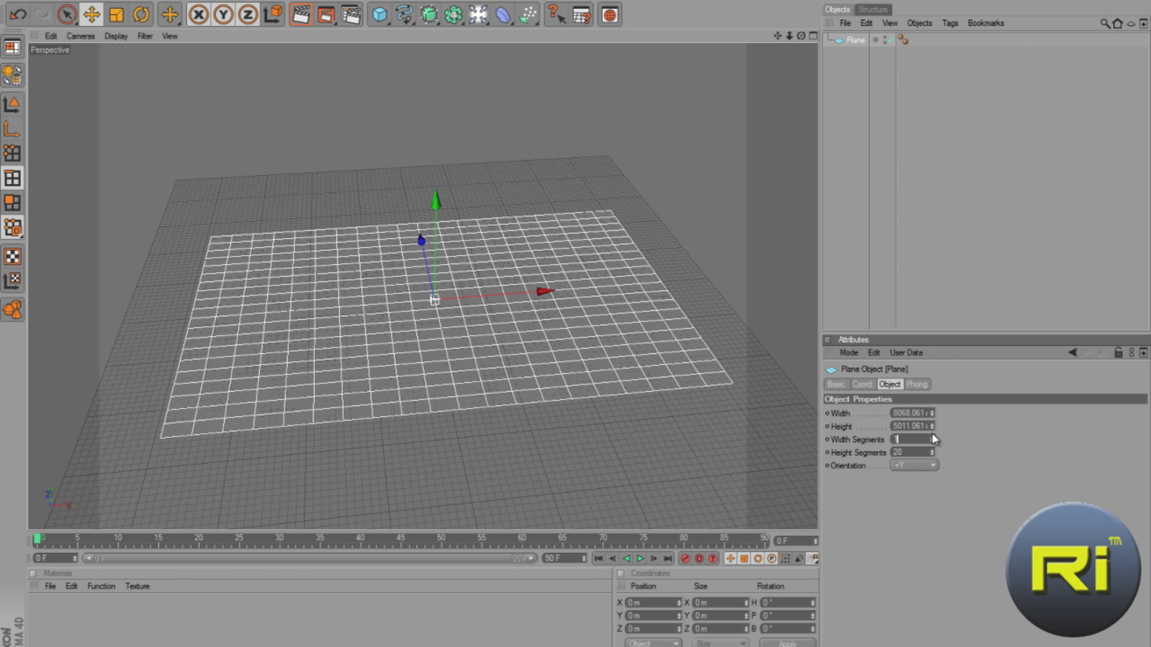
{"action": "key", "text": "Tab"}
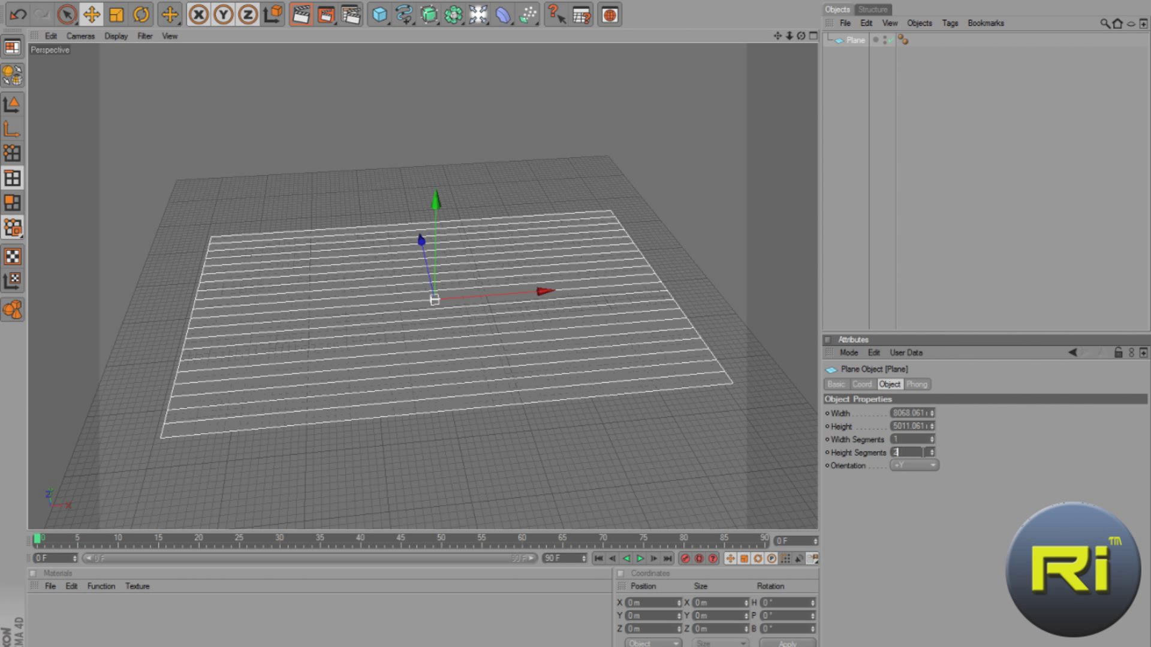
{"action": "type", "text": "1"}
{"action": "key", "text": "Return"}
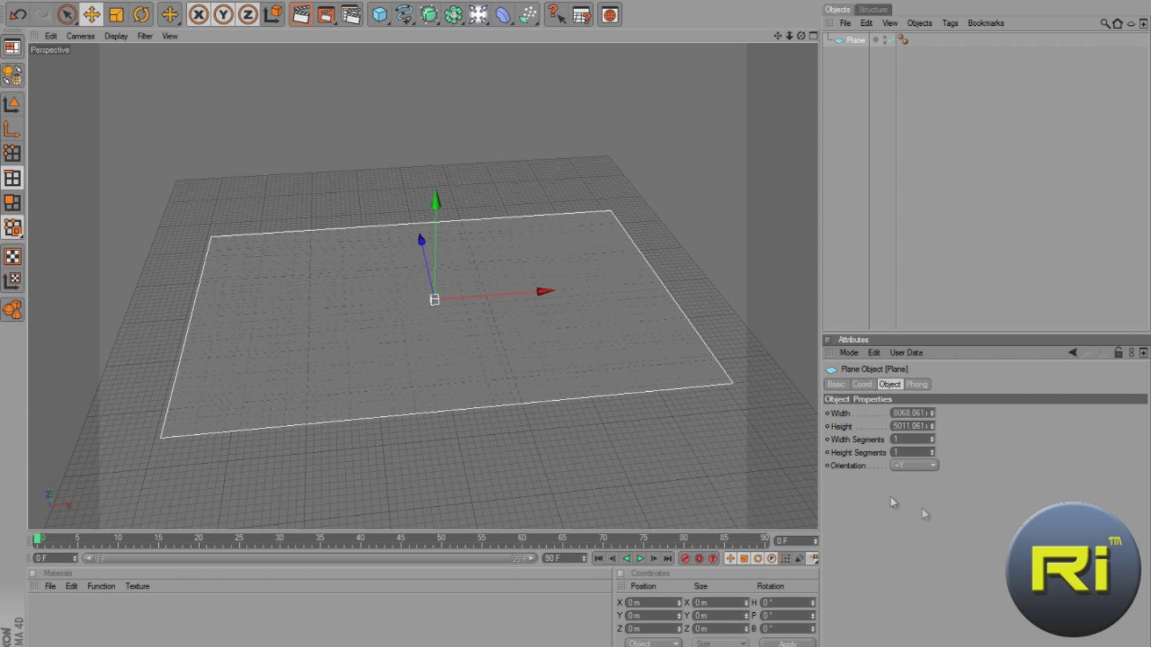
{"action": "scroll", "coordinate": [527, 255], "scroll_direction": "up", "scroll_amount": 2}
{"action": "scroll", "coordinate": [282, 241], "scroll_direction": "down", "scroll_amount": 2}
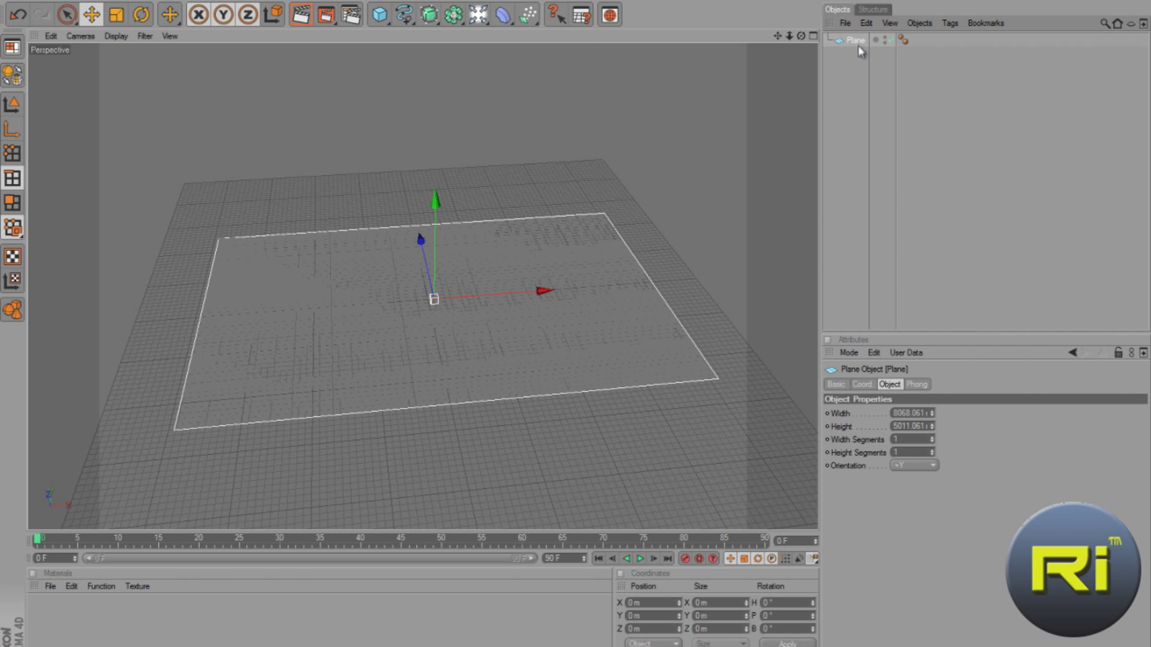
{"action": "key", "text": "c"}
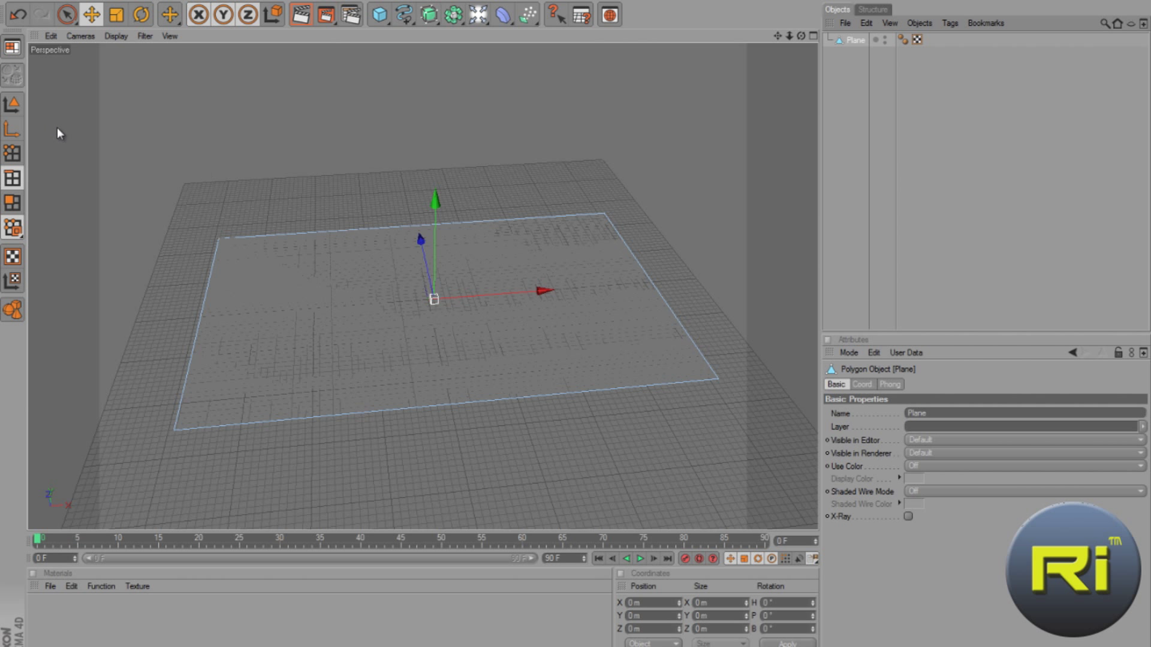
Extrude the plane's rear edge upward as a wall with an offset of 2500 m and an edge angle of 90°.
{"action": "left_click", "coordinate": [175, 1]}
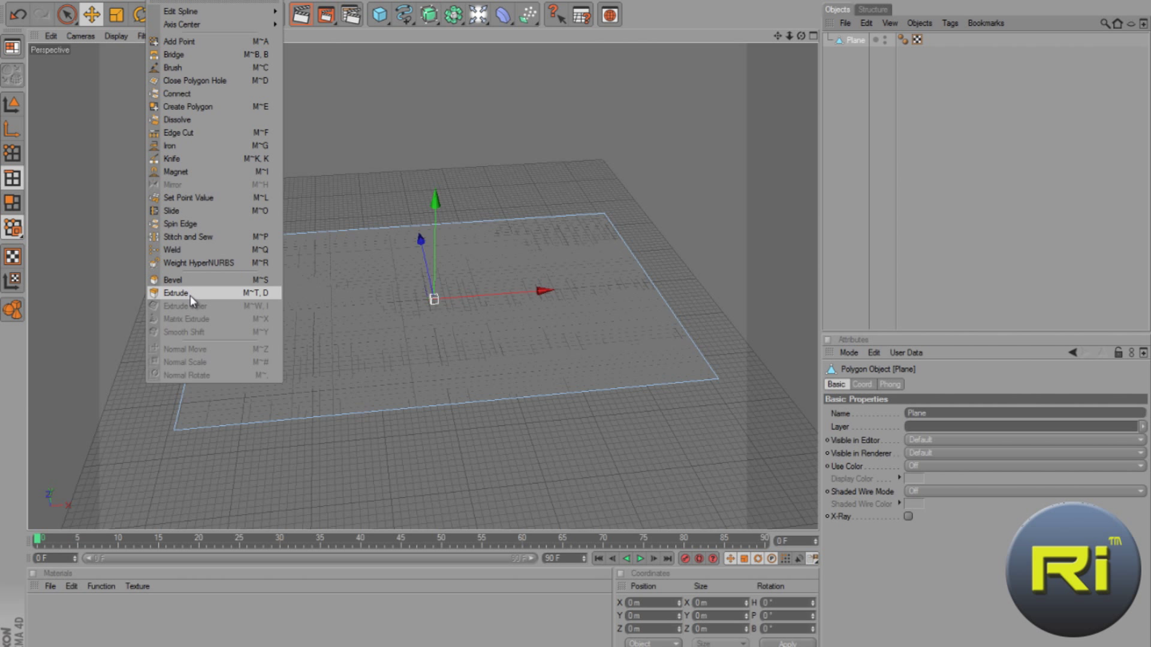
{"action": "left_click", "coordinate": [167, 295]}
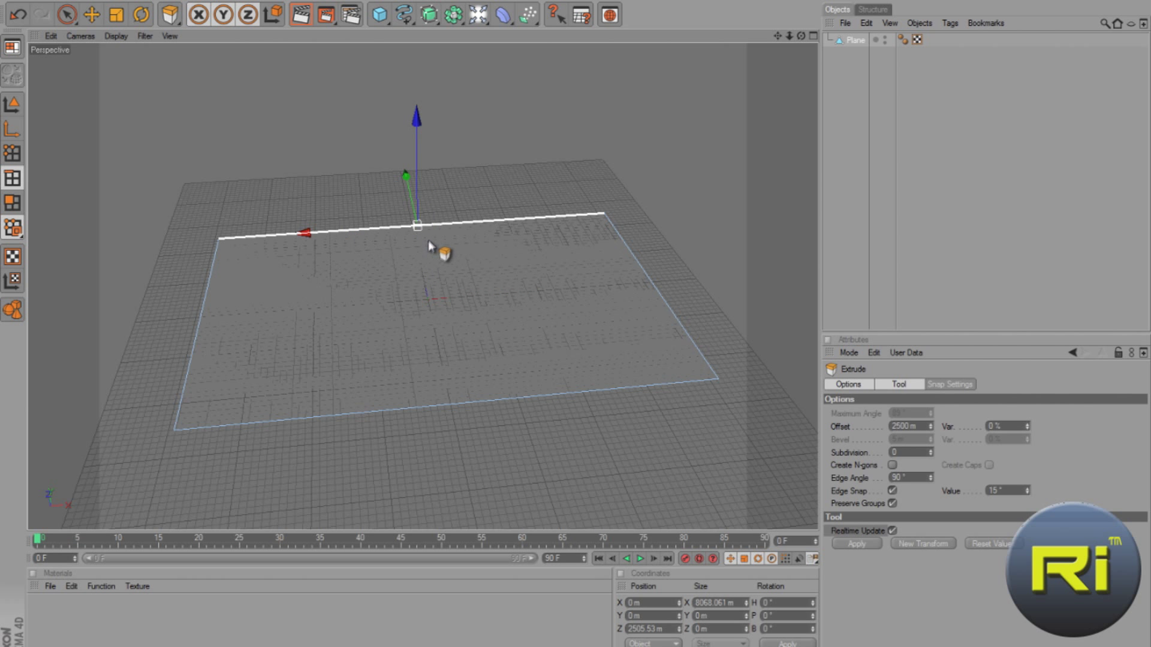
{"action": "left_click", "coordinate": [426, 236]}
{"action": "left_click_drag", "start_coordinate": [802, 36], "coordinate": [587, 327]}
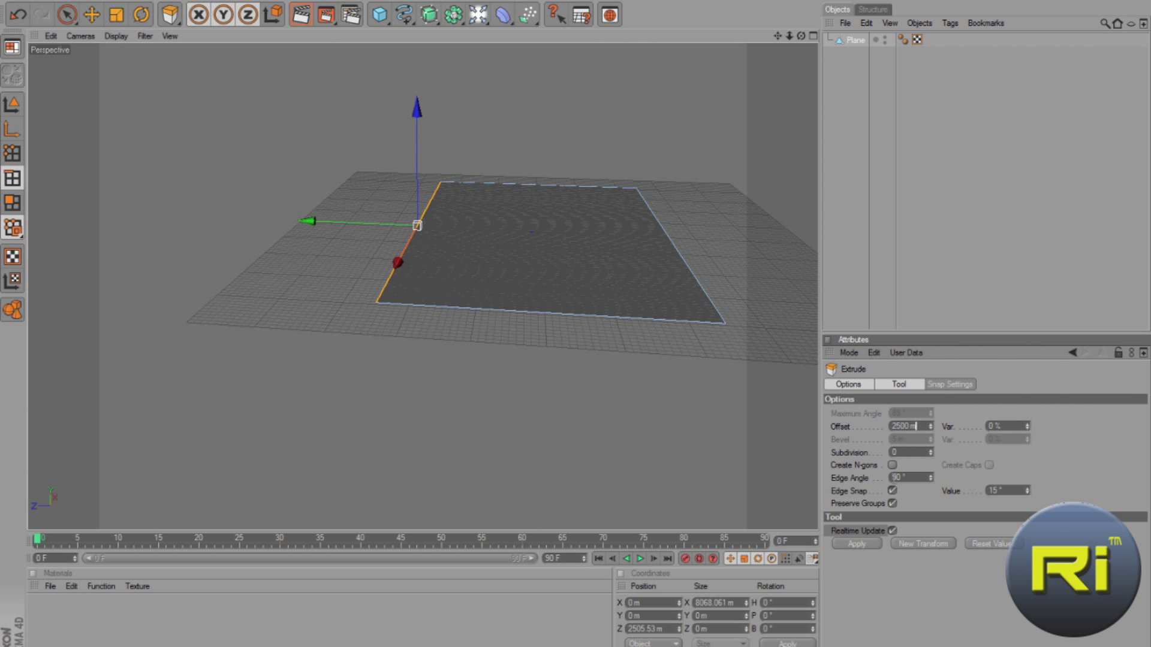
{"action": "left_click", "coordinate": [859, 544]}
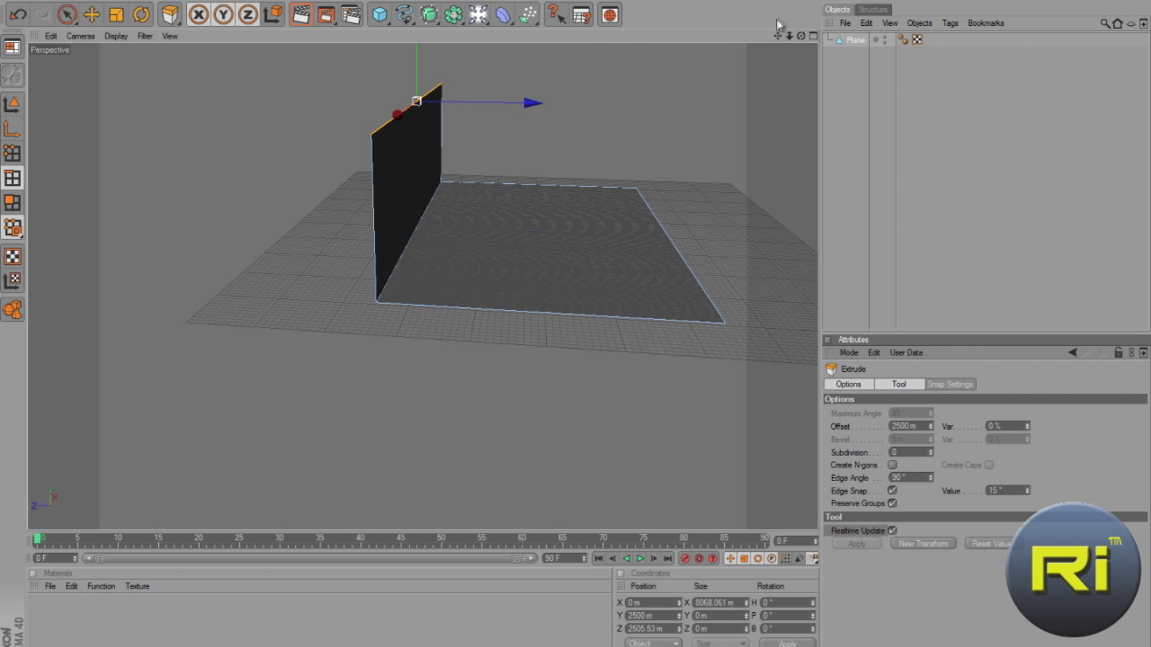
Extrude the wall's top edge forward over the floor as a separate new extrusion with an offset of 3500 m.
{"action": "mouse_move", "coordinate": [760, 112]}
{"action": "left_mouse_down", "text": "alt"}
{"action": "mouse_move", "coordinate": [576, 327]}
{"action": "mouse_move", "coordinate": [760, 111]}
{"action": "left_mouse_up", "text": "alt"}
{"action": "scroll", "coordinate": [760, 112], "scroll_direction": "up", "scroll_amount": 2}
{"action": "scroll", "coordinate": [762, 109], "scroll_direction": "down", "scroll_amount": 1}
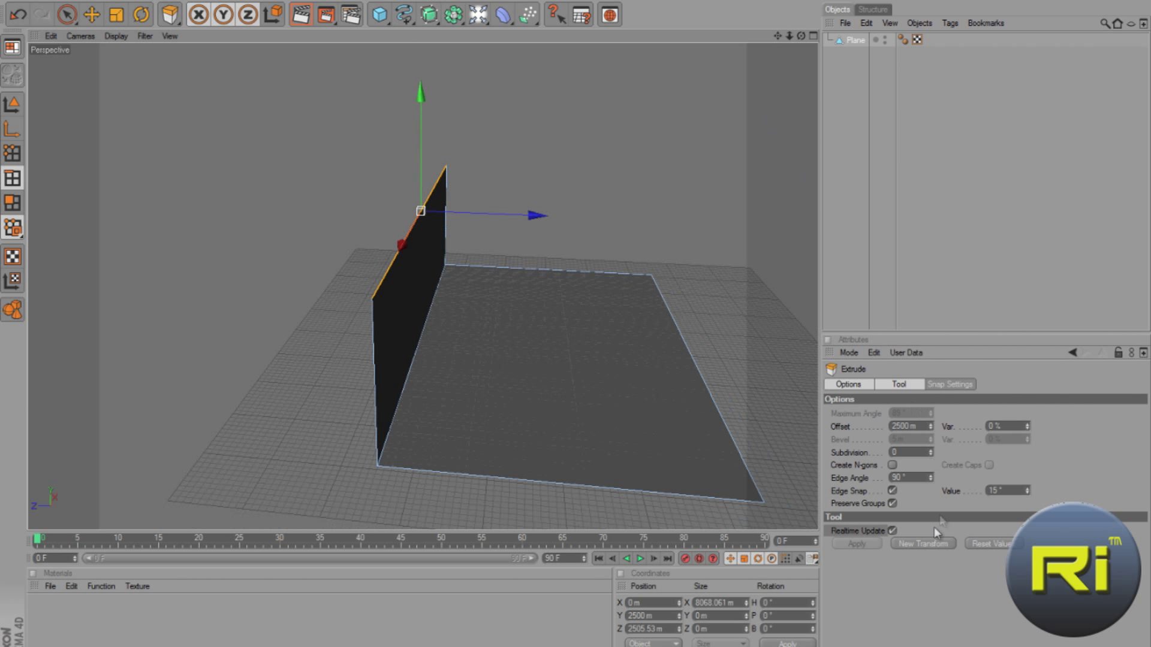
{"action": "left_click", "coordinate": [920, 544]}
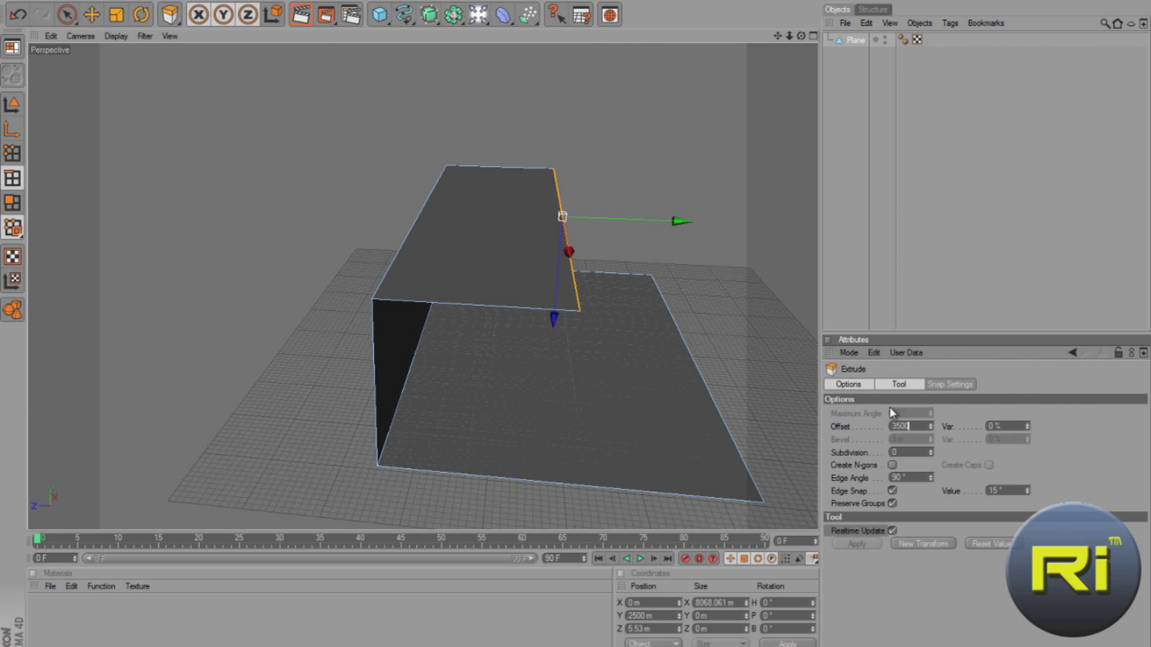
{"action": "key", "text": "Return"}
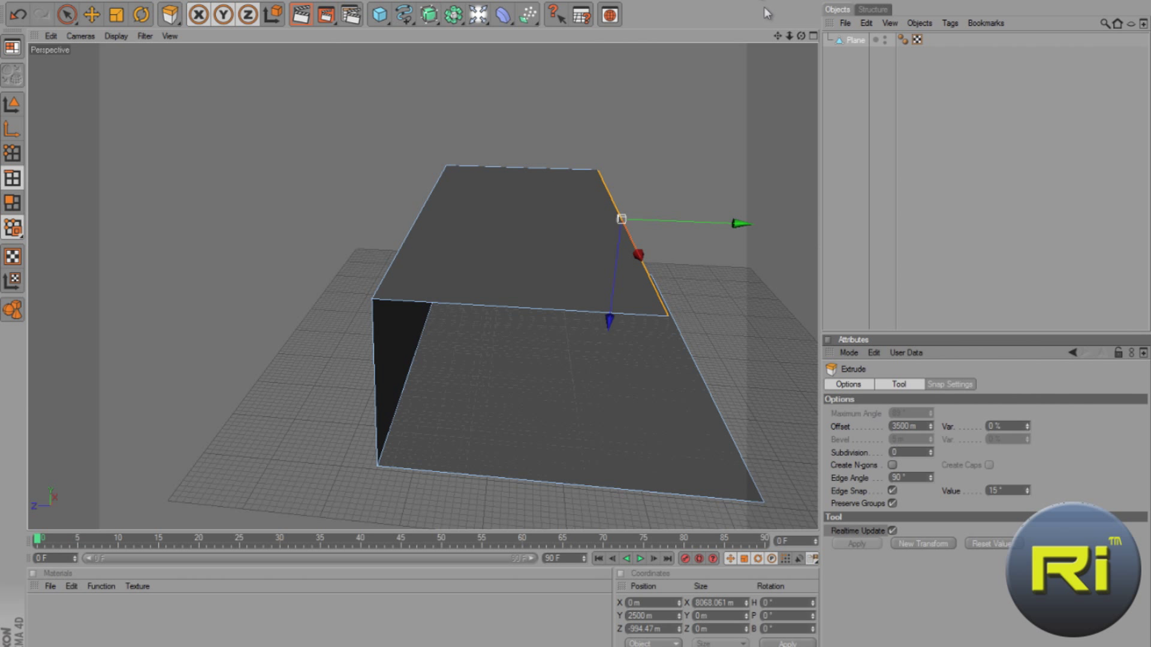
Bevel the wall's lower and upper corner edges with a 450 m inner offset, 6 subdivisions and the Bezier type.
{"action": "mouse_move", "coordinate": [801, 35]}
{"action": "left_mouse_down"}
{"action": "mouse_move", "coordinate": [596, 326]}
{"action": "mouse_move", "coordinate": [531, 308]}
{"action": "mouse_move", "coordinate": [514, 362]}
{"action": "mouse_move", "coordinate": [585, 323]}
{"action": "mouse_move", "coordinate": [568, 318]}
{"action": "mouse_move", "coordinate": [581, 326]}
{"action": "mouse_move", "coordinate": [565, 331]}
{"action": "mouse_move", "coordinate": [801, 40]}
{"action": "left_mouse_up"}
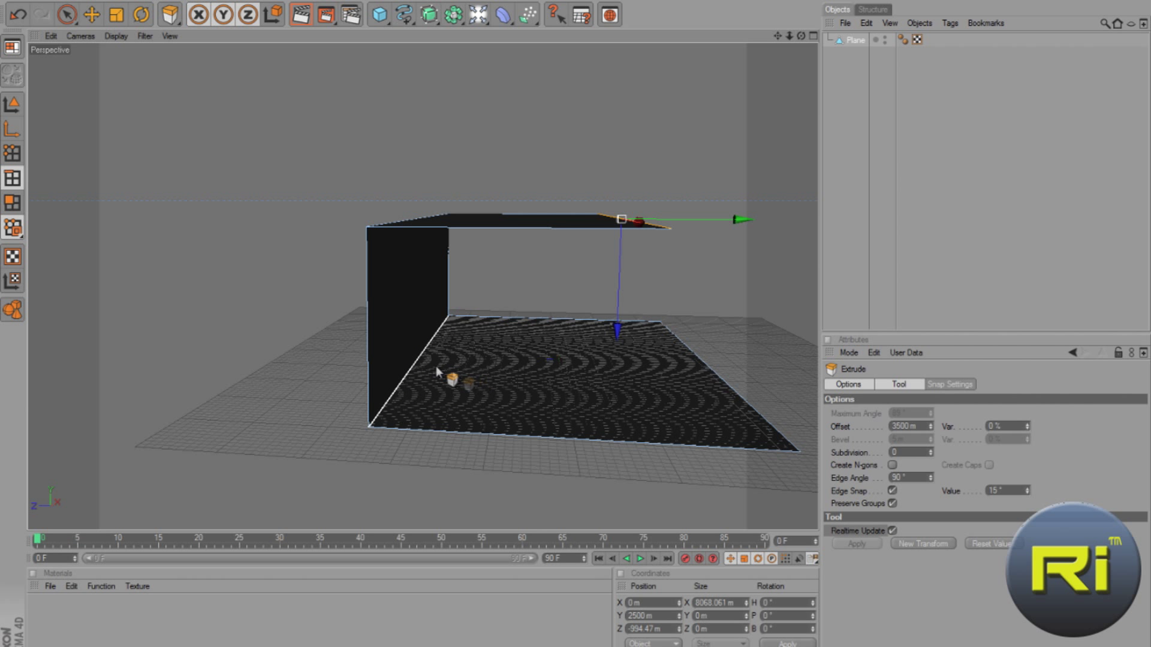
{"action": "left_click", "coordinate": [166, 1]}
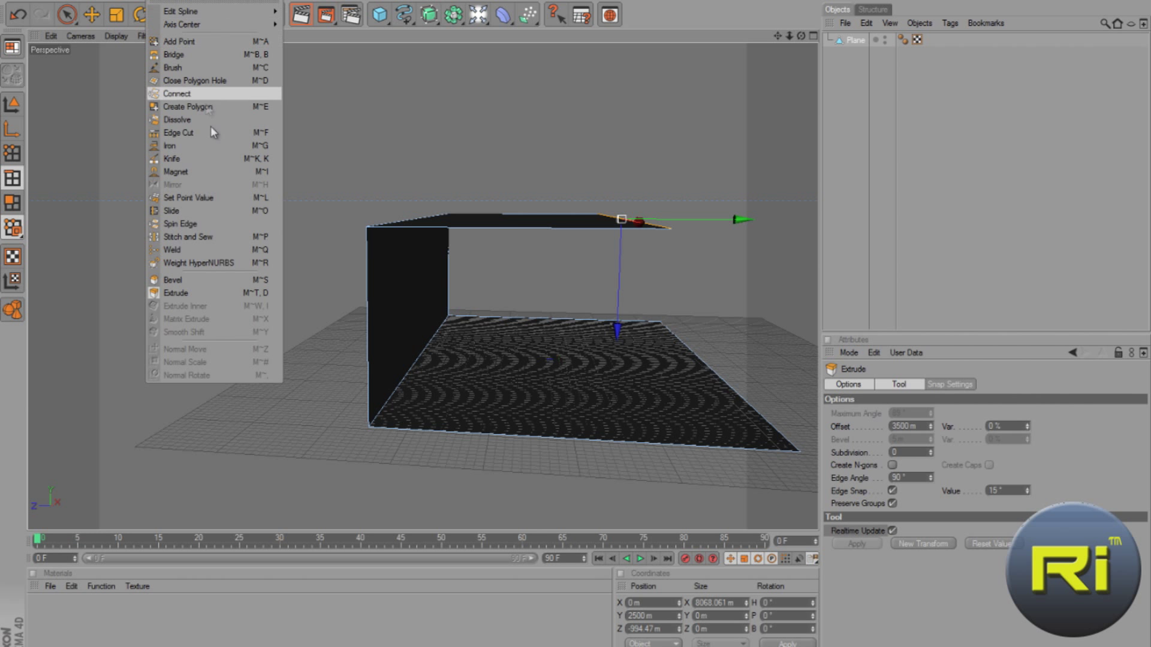
{"action": "left_click", "coordinate": [198, 280]}
{"action": "left_click_drag", "start_coordinate": [577, 322], "coordinate": [578, 320], "text": "alt"}
{"action": "left_click", "coordinate": [440, 356]}
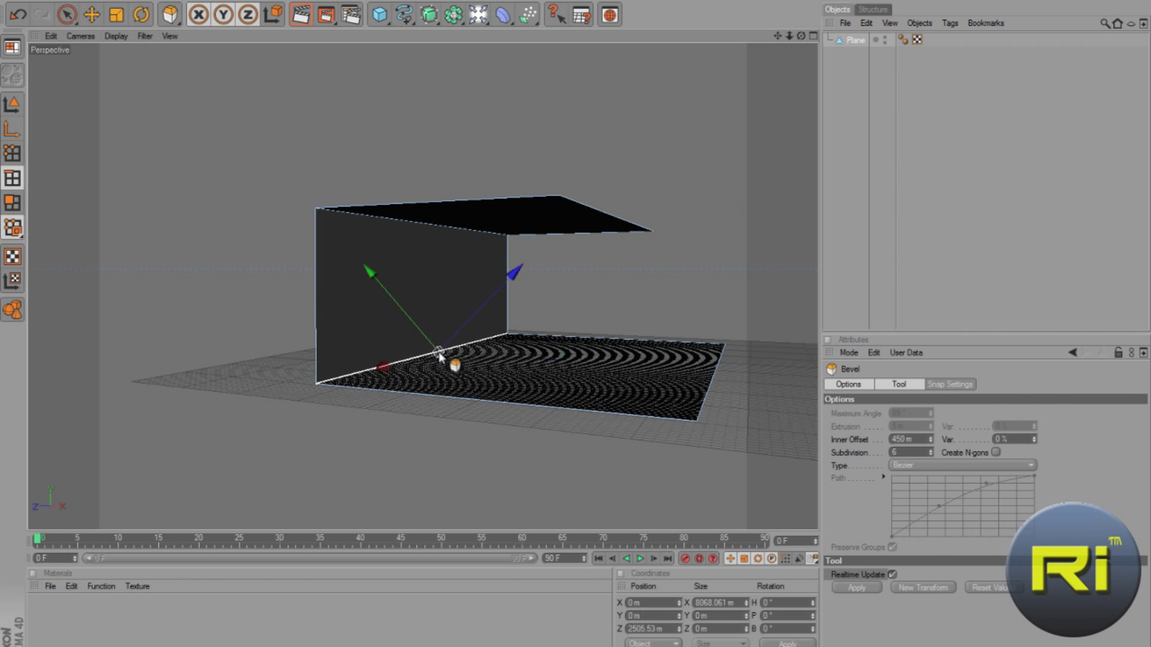
{"action": "left_click", "coordinate": [398, 221], "text": "shift"}
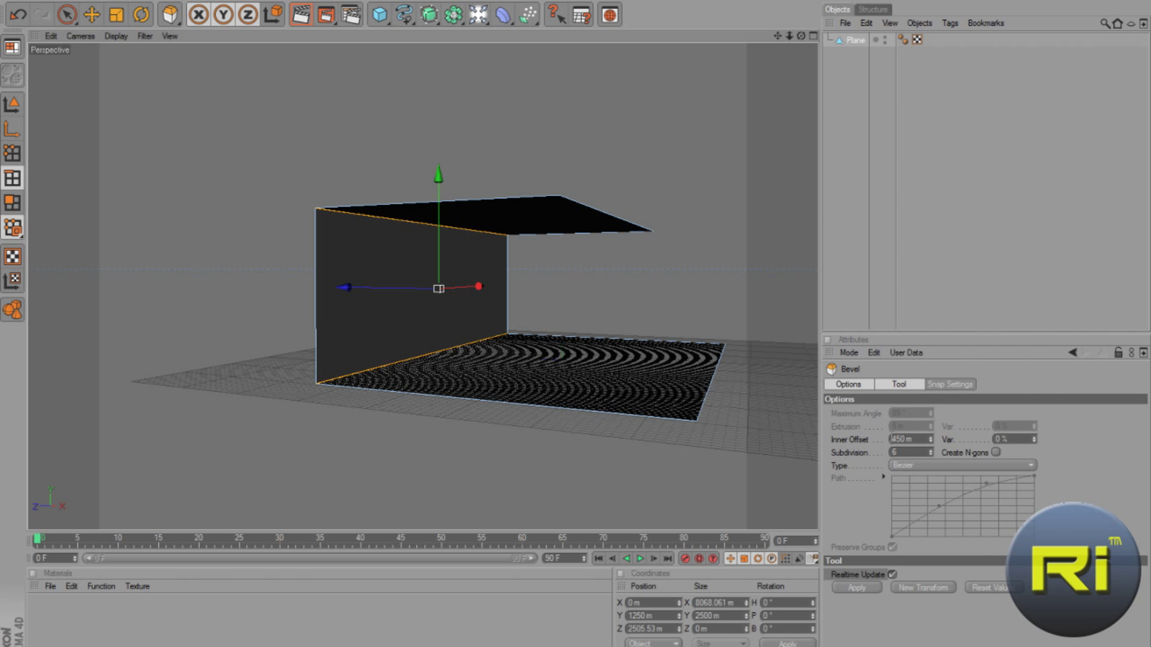
{"action": "left_click", "coordinate": [925, 465]}
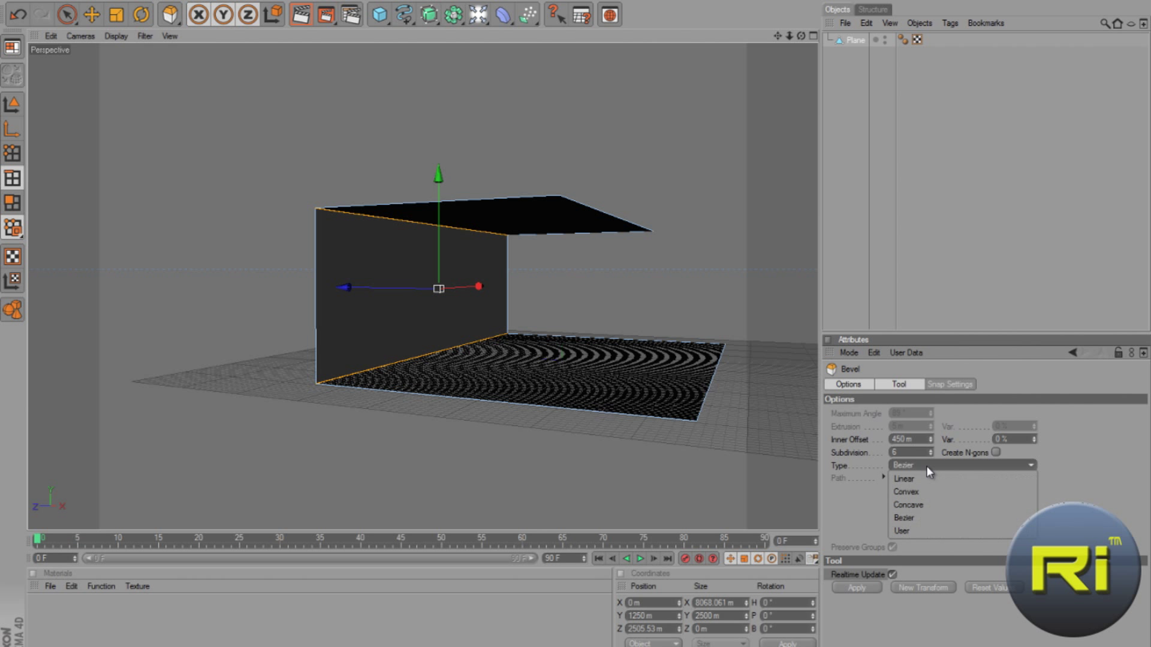
{"action": "left_click", "coordinate": [921, 519]}
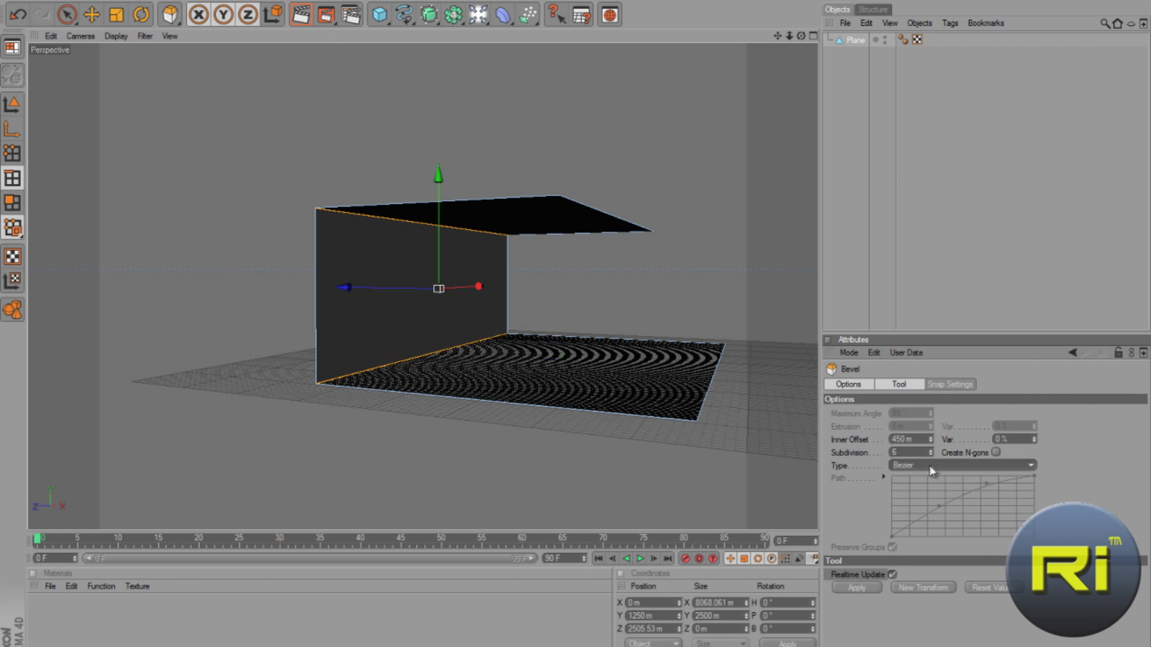
{"action": "left_click", "coordinate": [856, 591]}
Add a second plane object at the middle of the floor and scale it up to cover most of the floor.
{"action": "scroll", "coordinate": [721, 280], "scroll_direction": "up", "scroll_amount": 3}
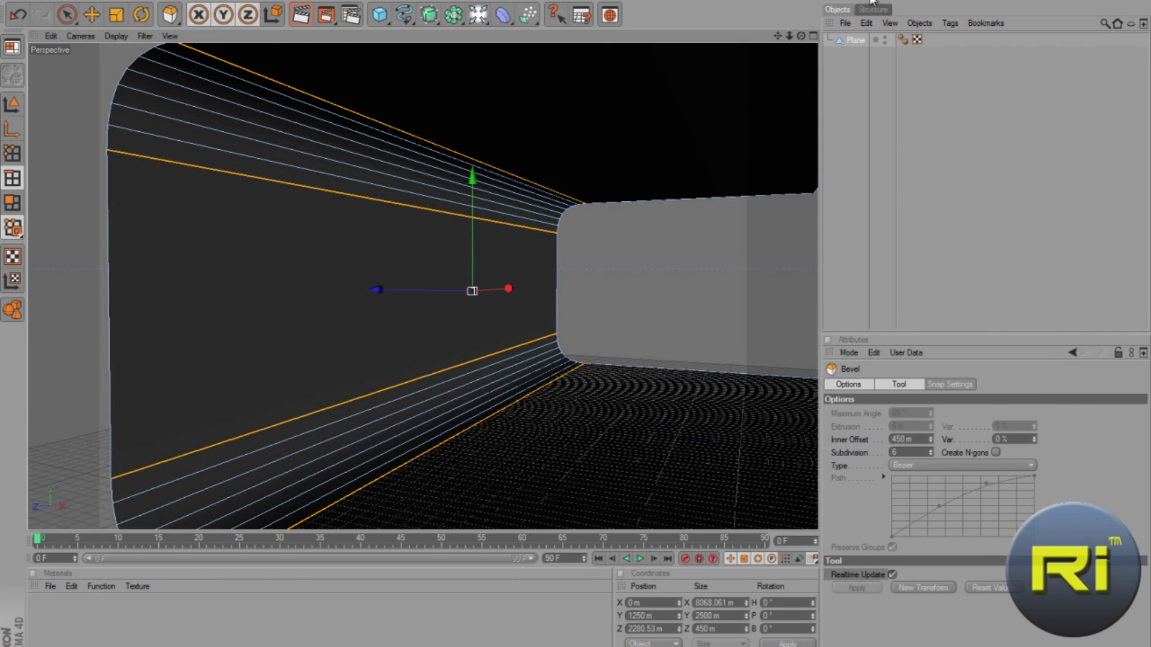
{"action": "left_click_drag", "start_coordinate": [801, 36], "coordinate": [610, 225]}
{"action": "scroll", "coordinate": [508, 212], "scroll_direction": "down", "scroll_amount": 3}
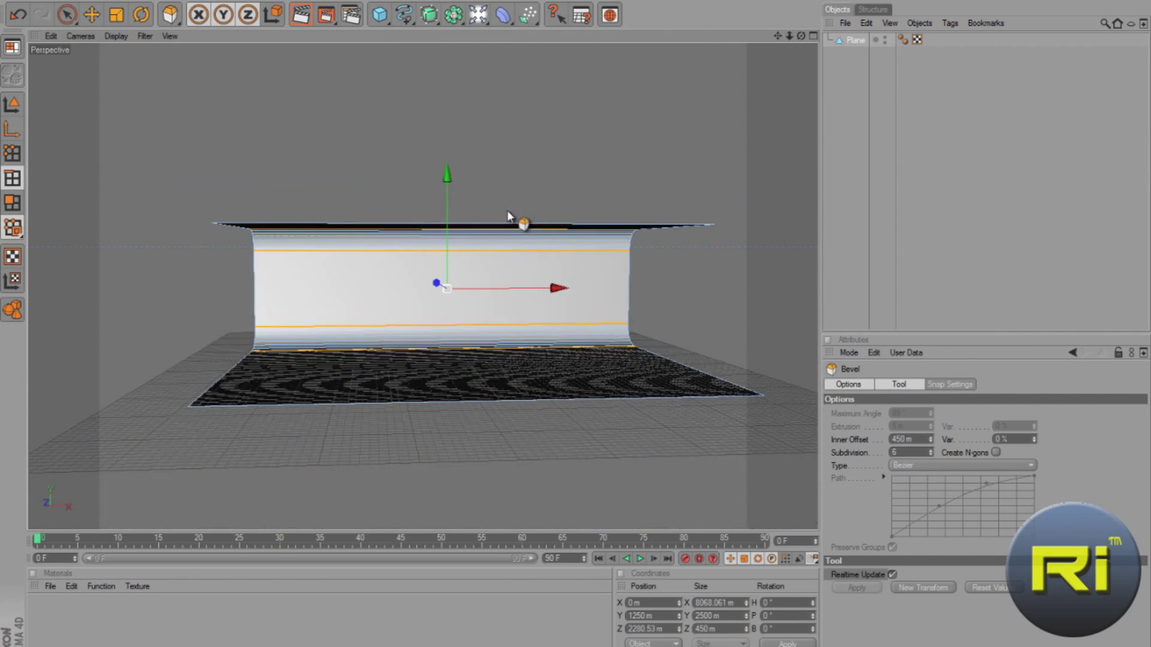
{"action": "scroll", "coordinate": [507, 210], "scroll_direction": "up", "scroll_amount": 4}
{"action": "left_click_drag", "start_coordinate": [803, 37], "coordinate": [599, 223]}
{"action": "left_click", "coordinate": [387, 21]}
{"action": "left_click", "coordinate": [432, 78]}
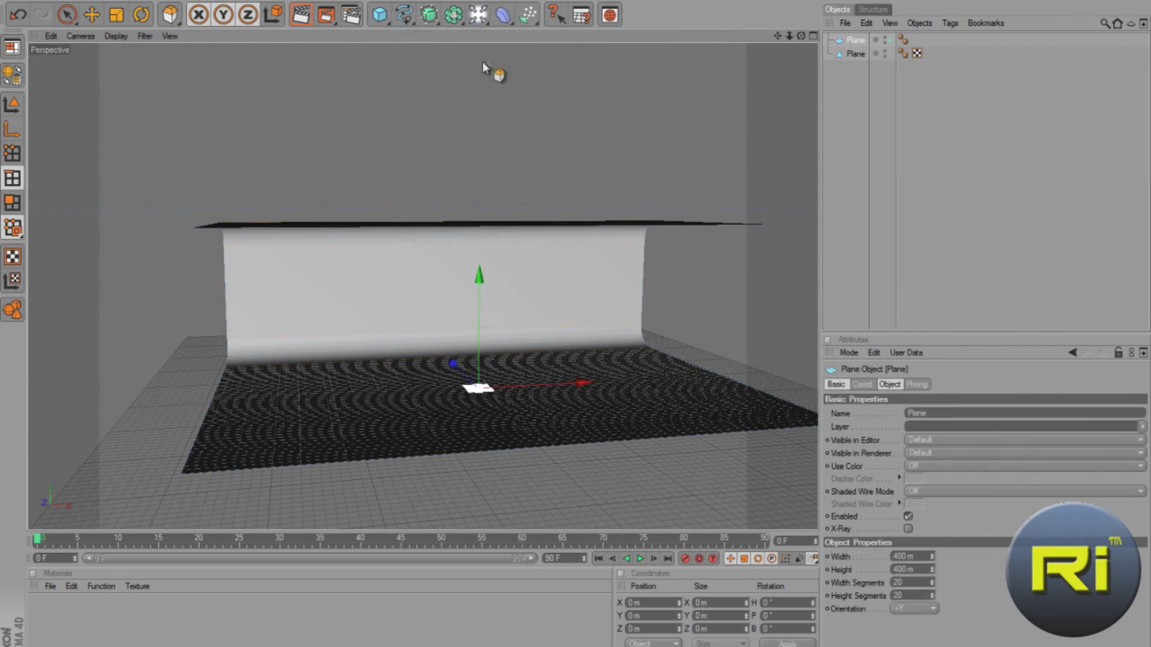
{"action": "key", "text": "t"}
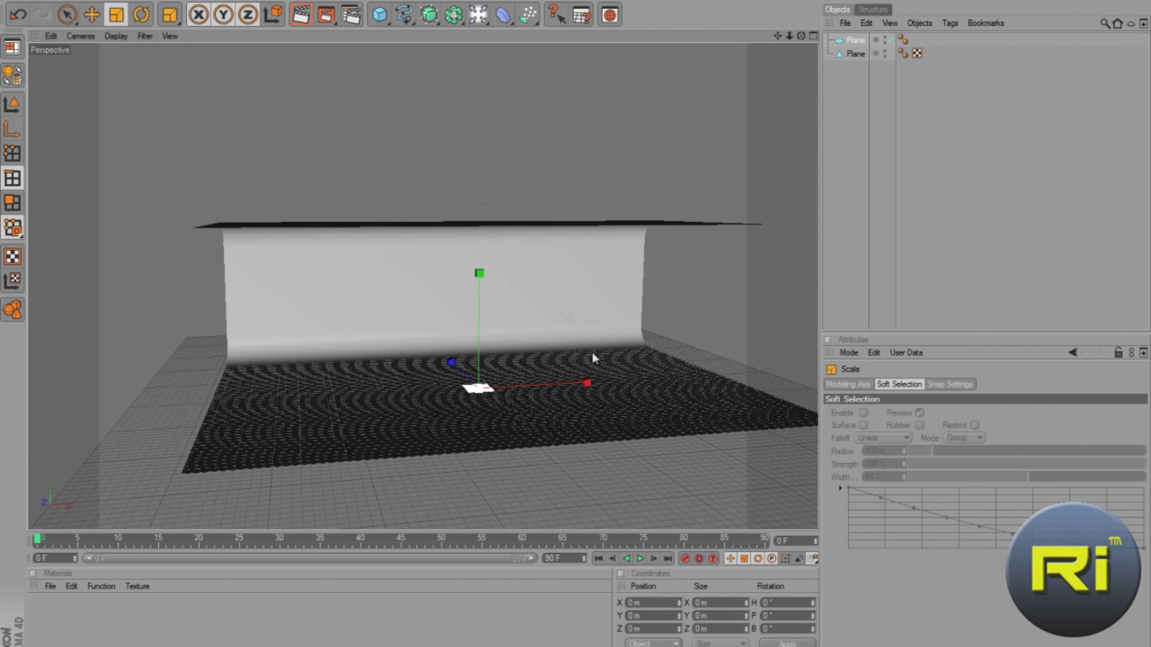
{"action": "left_click_drag", "start_coordinate": [580, 320], "coordinate": [514, 333]}
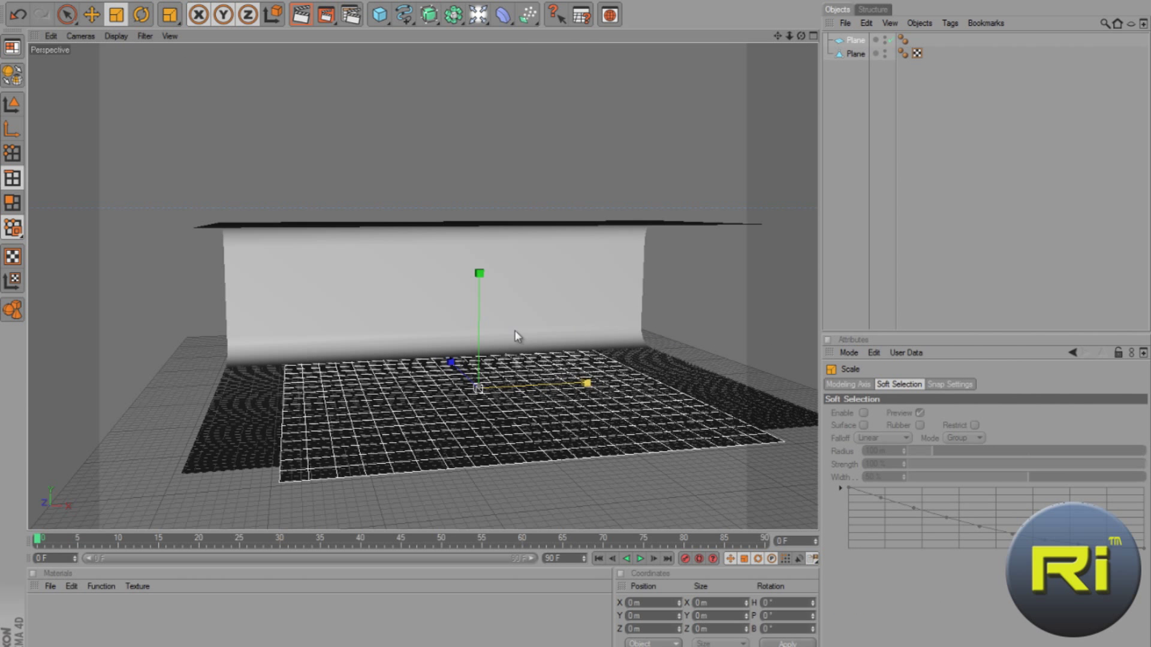
Rotate the second plane upright and move it to the right end of the backdrop as a side wall.
{"action": "mouse_move", "coordinate": [800, 36]}
{"action": "left_mouse_down"}
{"action": "mouse_move", "coordinate": [580, 305]}
{"action": "mouse_move", "coordinate": [798, 36]}
{"action": "left_mouse_up"}
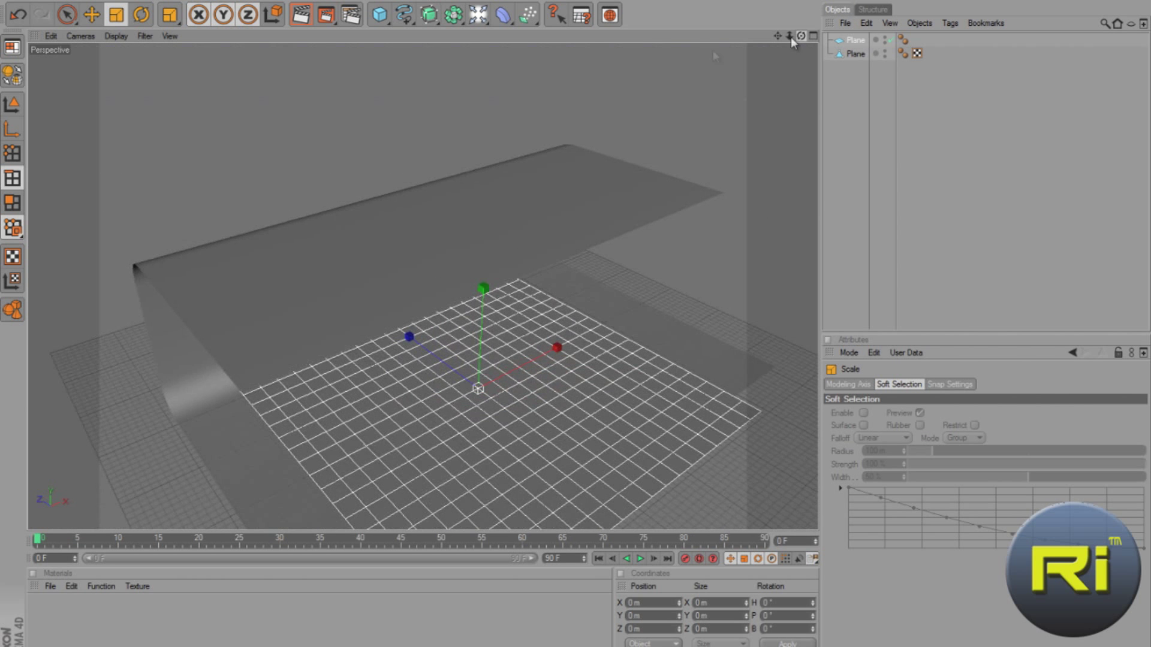
{"action": "left_click", "coordinate": [136, 16]}
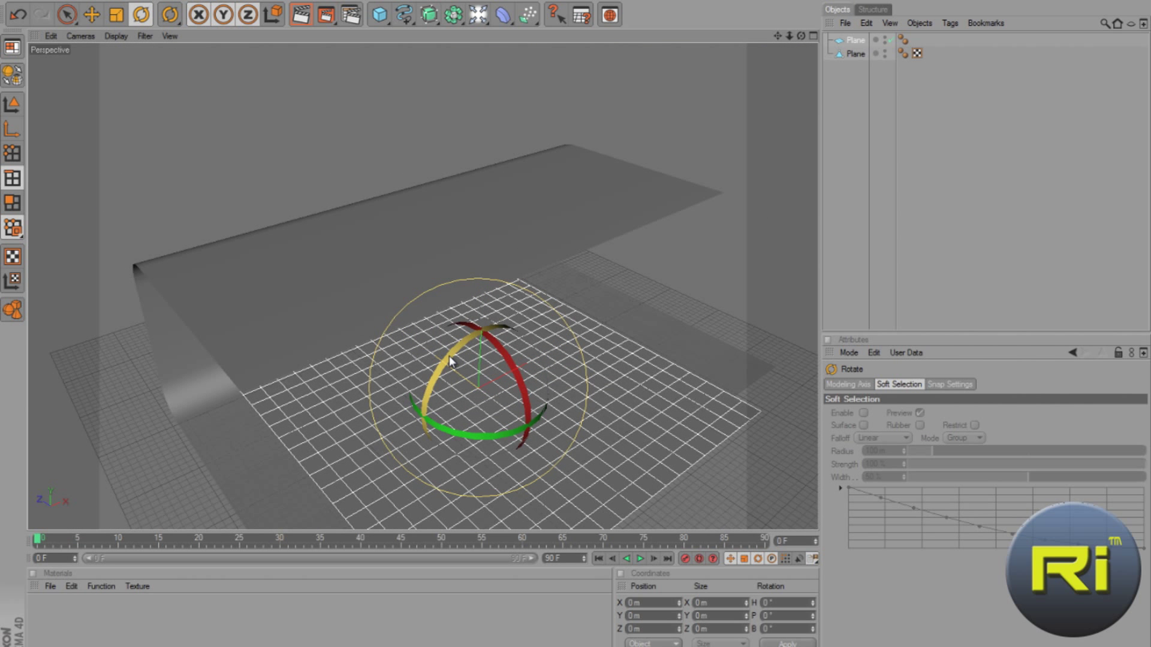
{"action": "left_click_drag", "start_coordinate": [451, 359], "coordinate": [417, 458]}
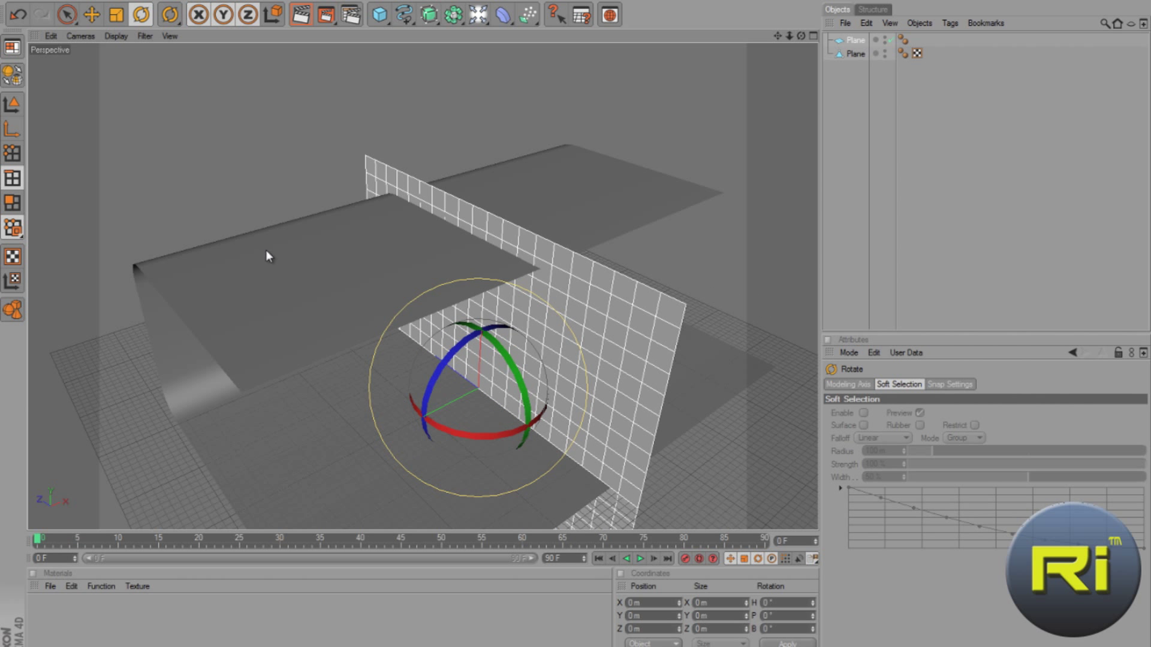
{"action": "left_click", "coordinate": [92, 14]}
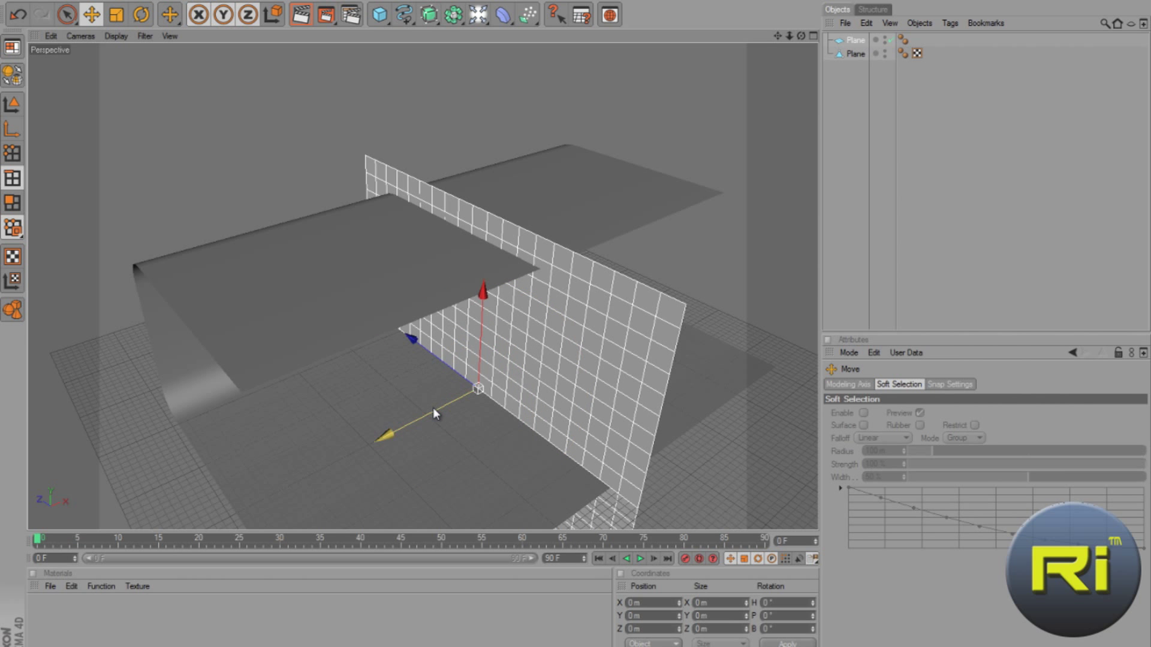
{"action": "left_click_drag", "start_coordinate": [434, 414], "coordinate": [577, 320]}
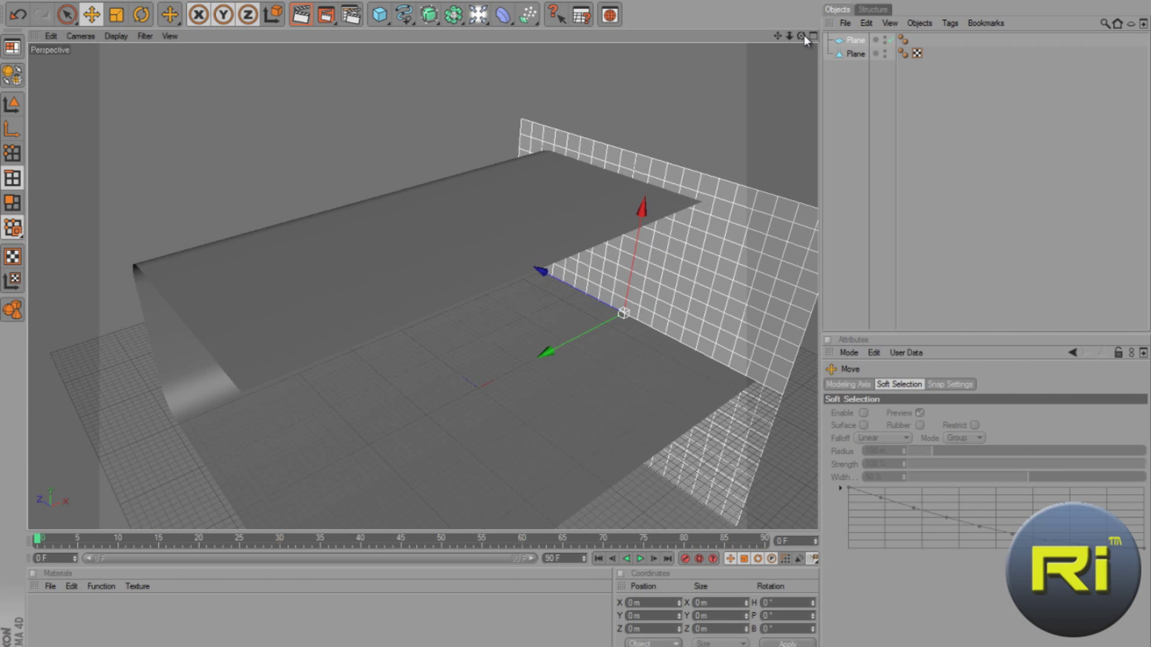
Duplicate the upright side plane and move the copy to the opposite end of the backdrop.
{"action": "left_click_drag", "start_coordinate": [804, 35], "coordinate": [577, 322]}
{"action": "left_click", "coordinate": [856, 40]}
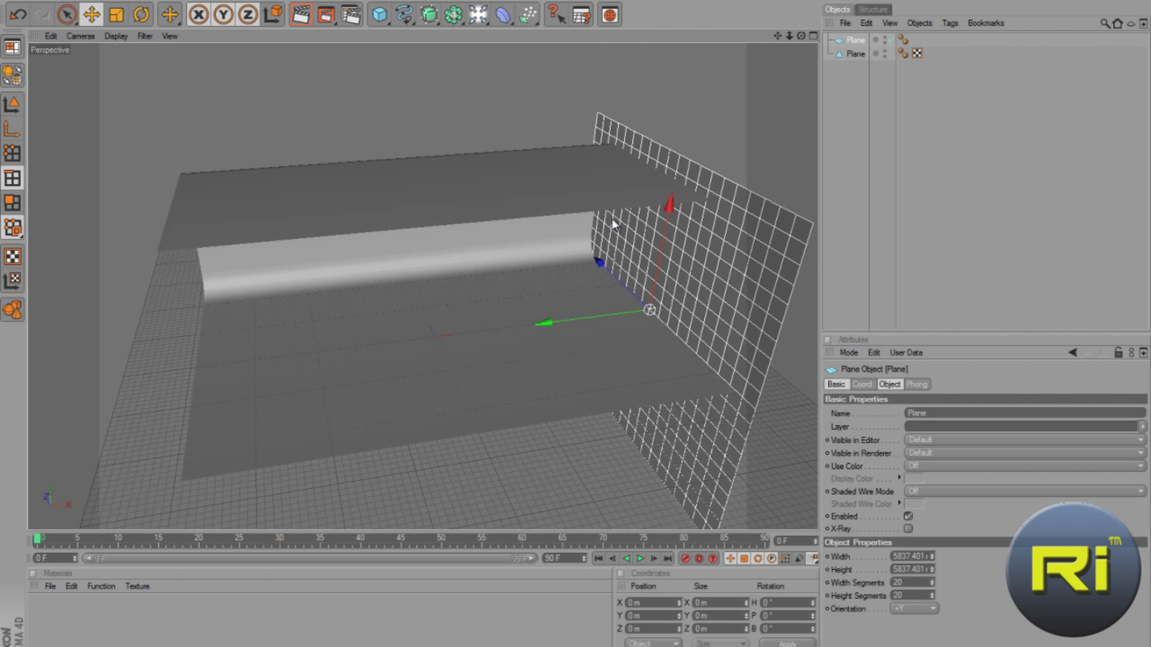
{"action": "key", "text": "ctrl+v"}
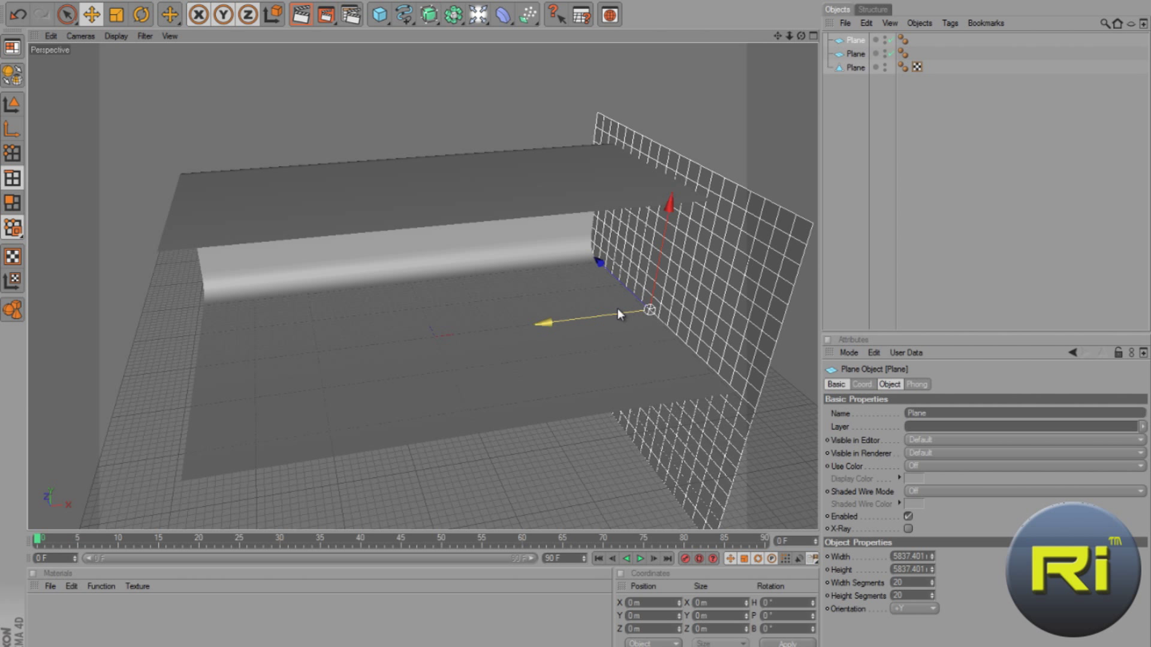
{"action": "left_click_drag", "start_coordinate": [546, 322], "coordinate": [578, 322]}
{"action": "left_click_drag", "start_coordinate": [800, 36], "coordinate": [575, 327]}
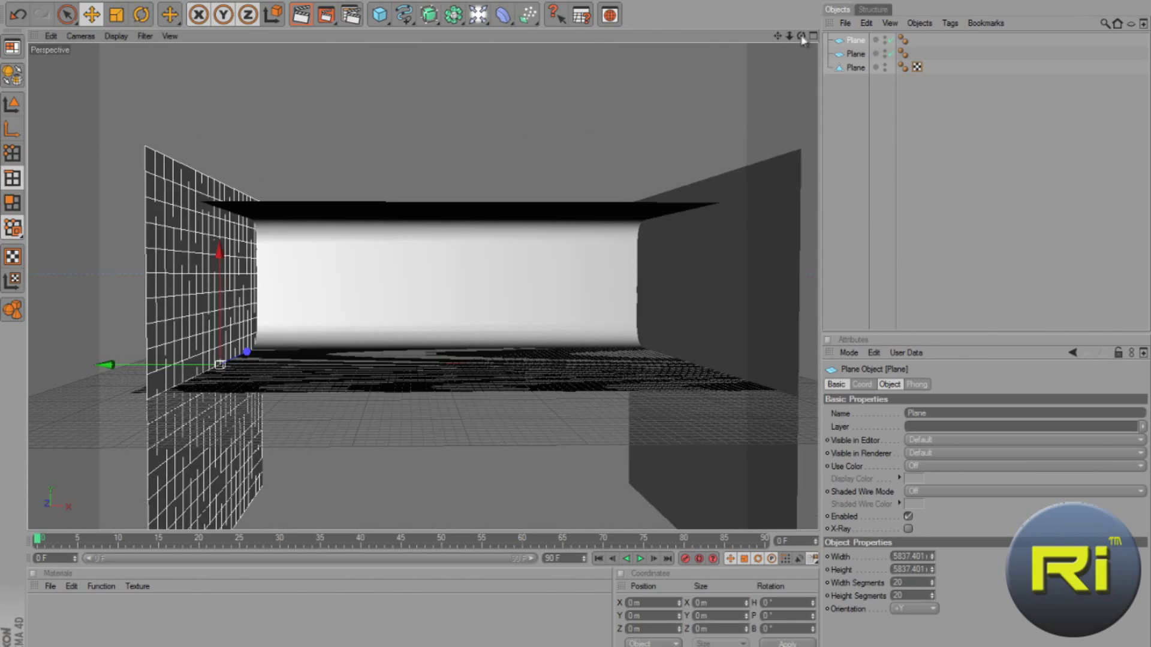
{"action": "mouse_move", "coordinate": [801, 36]}
{"action": "left_mouse_down"}
{"action": "mouse_move", "coordinate": [576, 317]}
{"action": "mouse_move", "coordinate": [589, 322]}
{"action": "mouse_move", "coordinate": [542, 318]}
{"action": "mouse_move", "coordinate": [575, 331]}
{"action": "mouse_move", "coordinate": [604, 322]}
{"action": "mouse_move", "coordinate": [575, 326]}
{"action": "mouse_move", "coordinate": [801, 39]}
{"action": "left_mouse_up"}
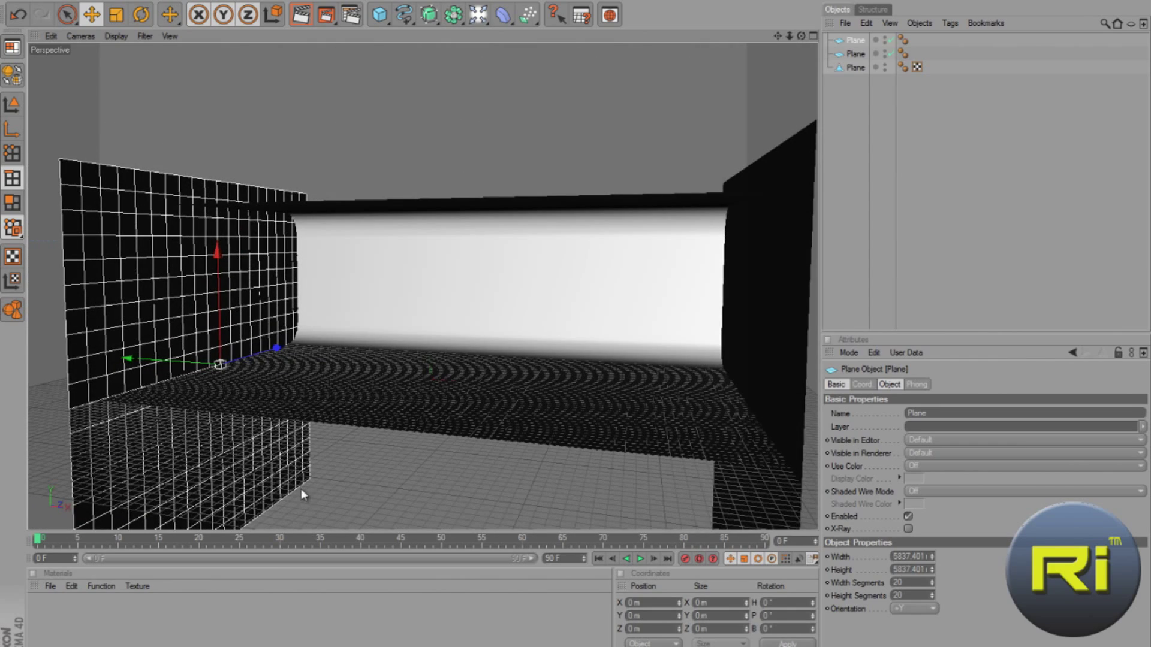
Create a new material with the Color channel disabled and the Luminance channel enabled.
{"action": "double_click", "coordinate": [78, 625]}
{"action": "double_click", "coordinate": [53, 617]}
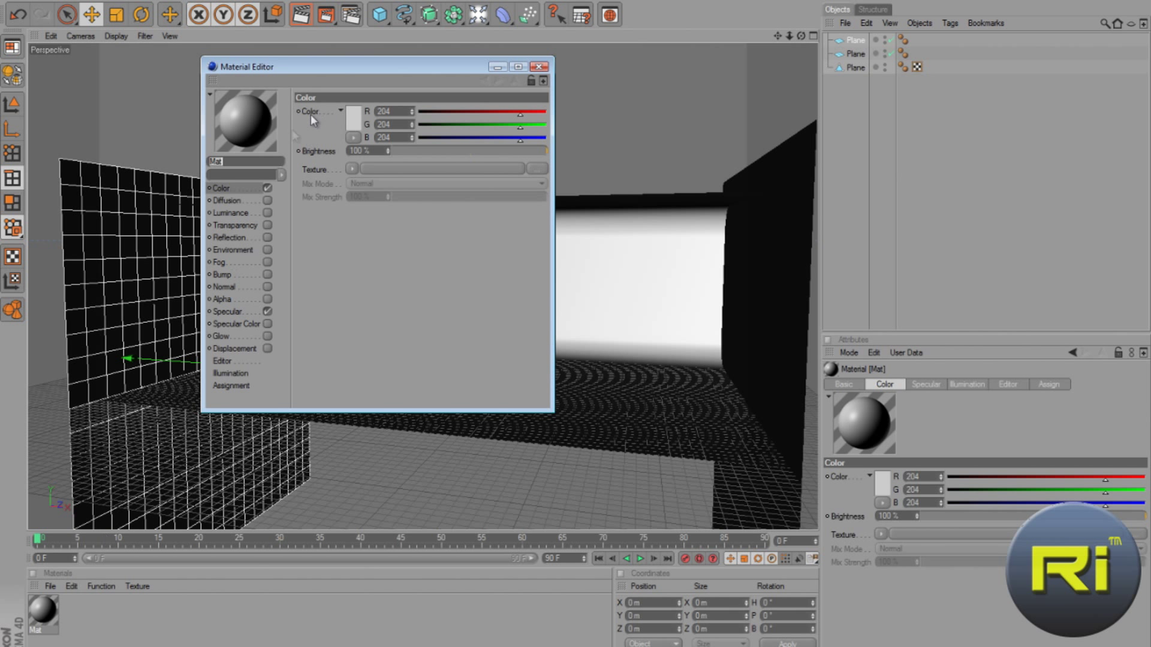
{"action": "left_click", "coordinate": [268, 189]}
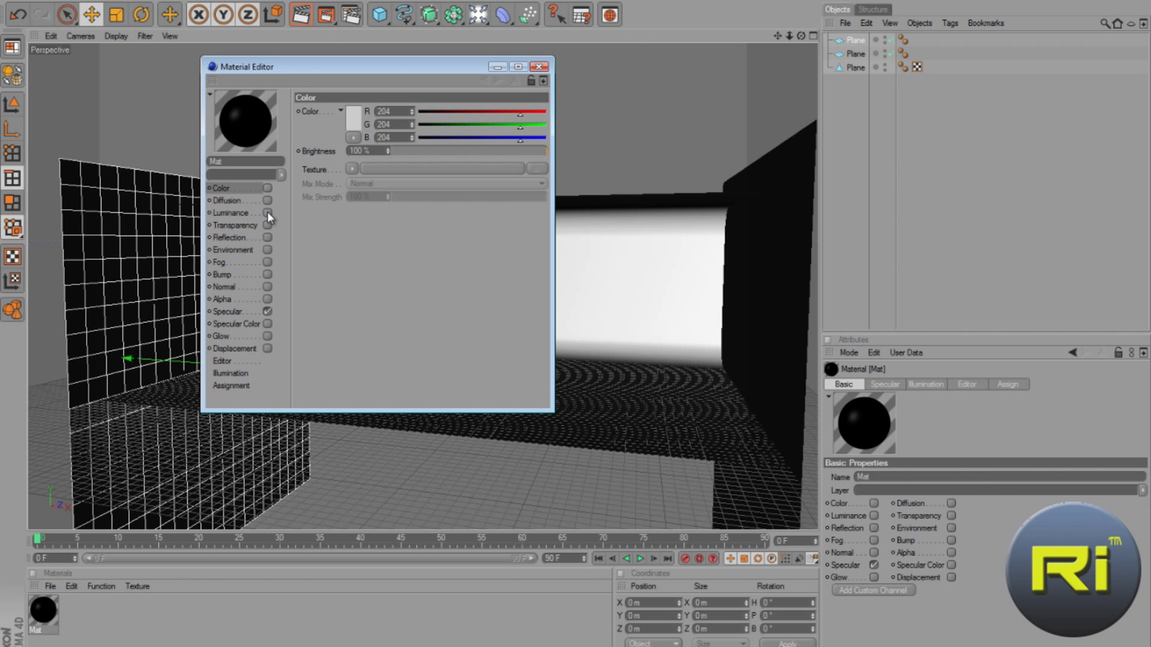
{"action": "left_click", "coordinate": [268, 212]}
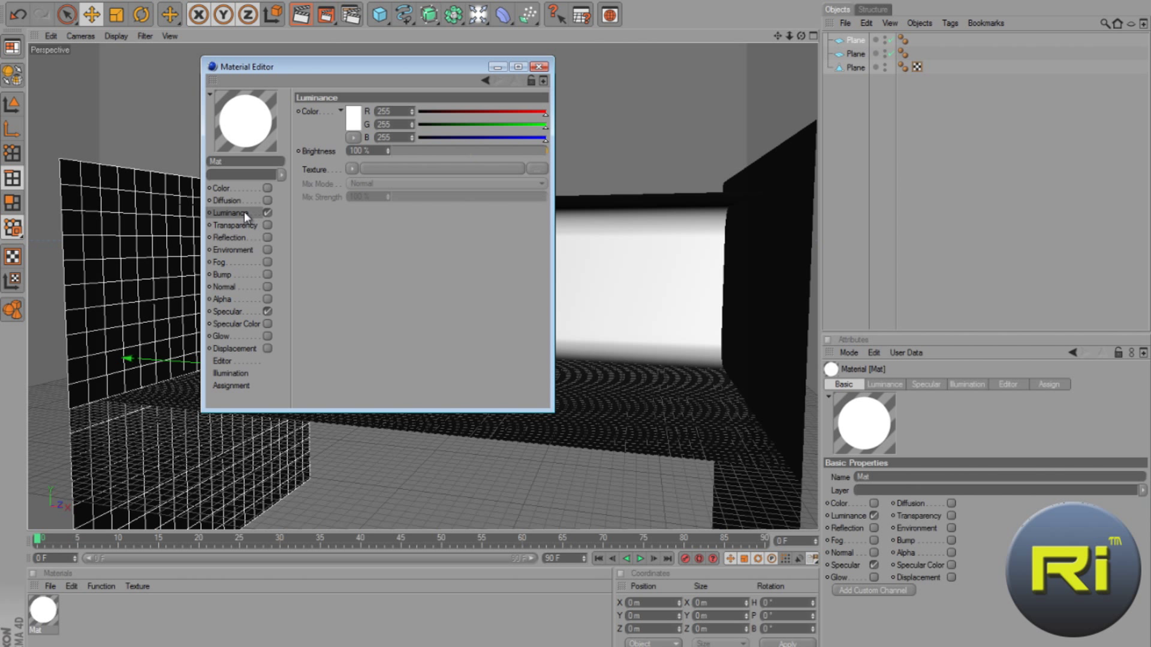
Set the material's luminance color to a pale blue with R 206, G 226 and B 252.
{"action": "left_click", "coordinate": [354, 118]}
{"action": "left_click_drag", "start_coordinate": [312, 90], "coordinate": [403, 71]}
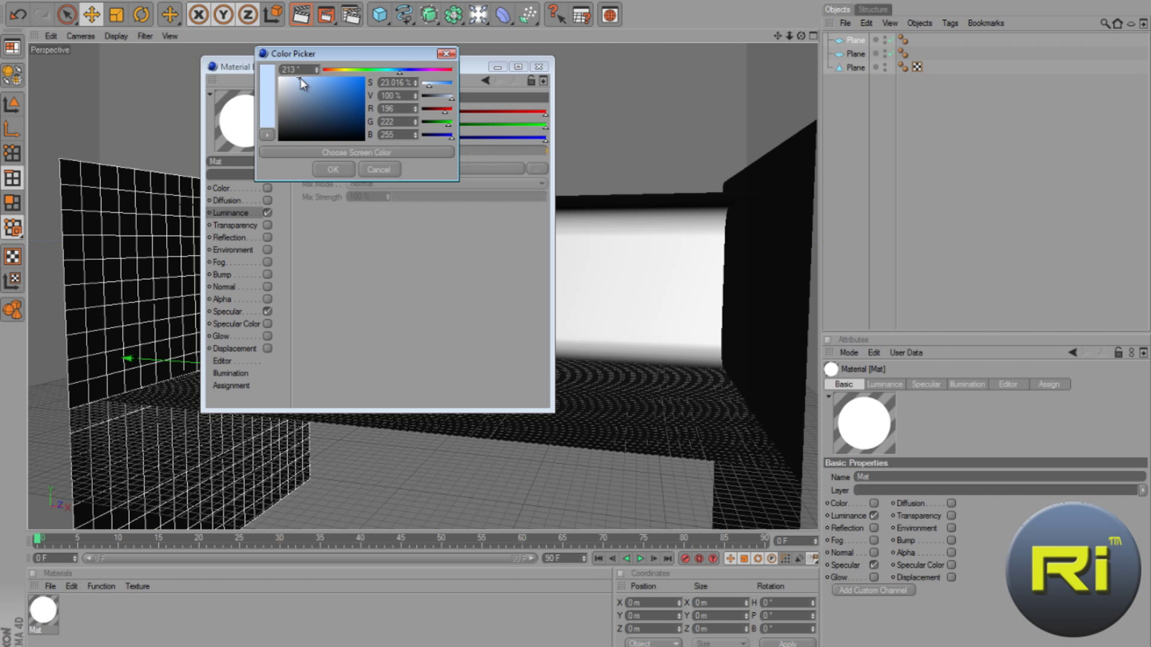
{"action": "left_click_drag", "start_coordinate": [300, 79], "coordinate": [297, 78]}
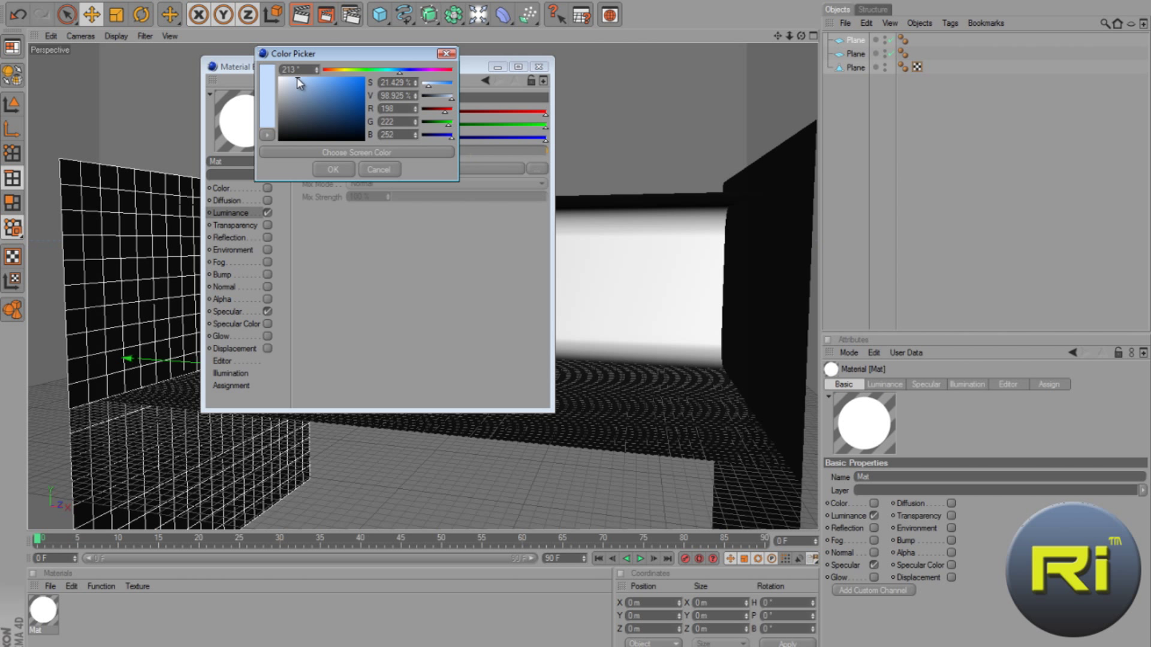
{"action": "left_click", "coordinate": [334, 169]}
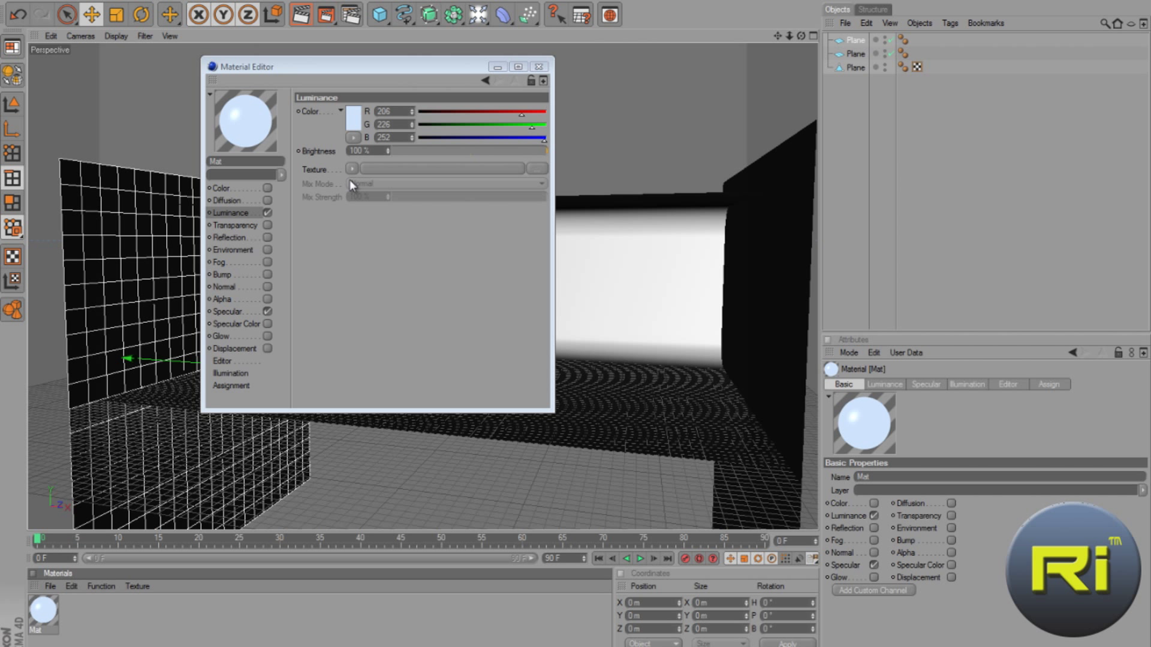
Try a Fresnel shader as the texture of the material's luminance.
{"action": "left_click", "coordinate": [352, 169]}
{"action": "left_click", "coordinate": [308, 244]}
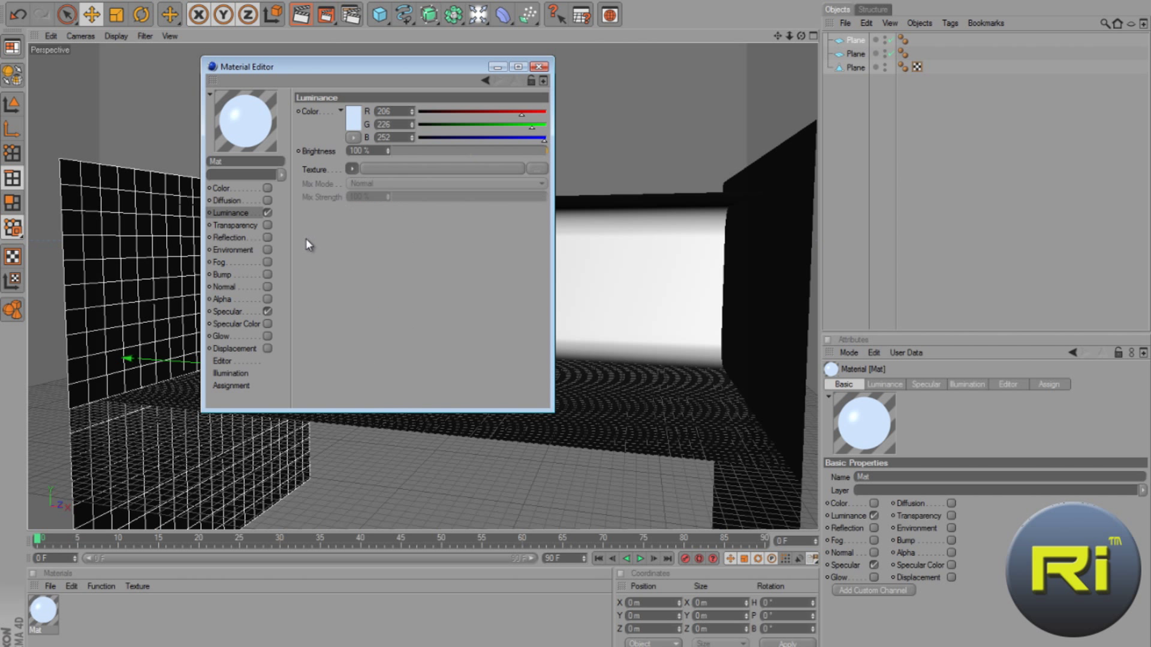
{"action": "left_click", "coordinate": [352, 169]}
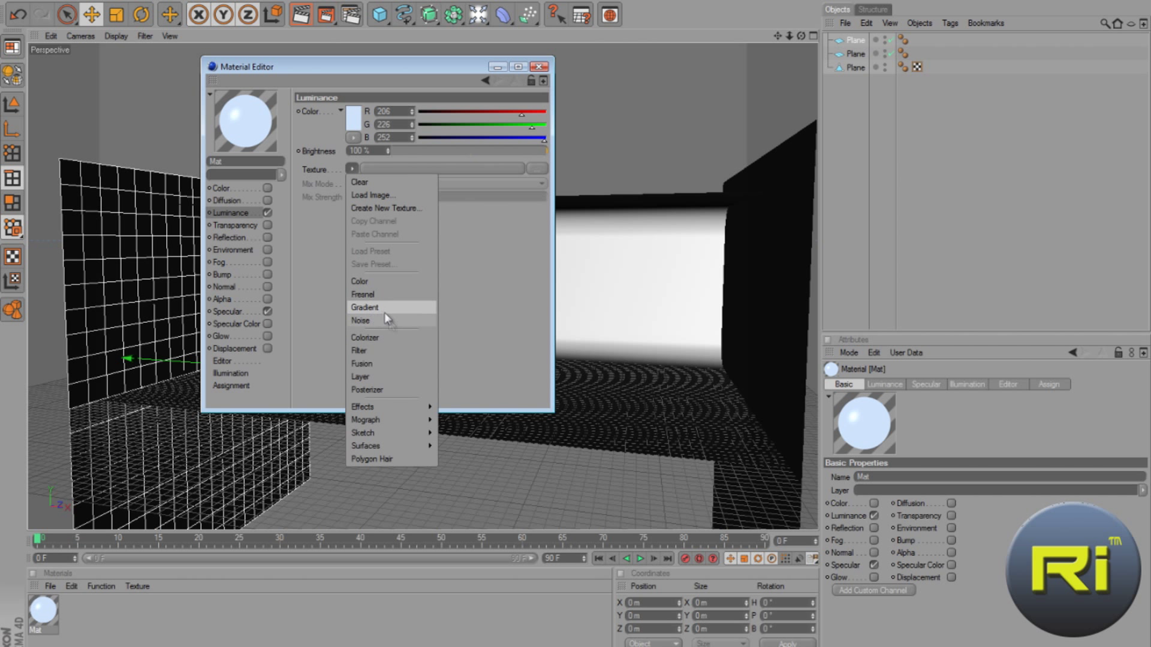
{"action": "left_click", "coordinate": [382, 294]}
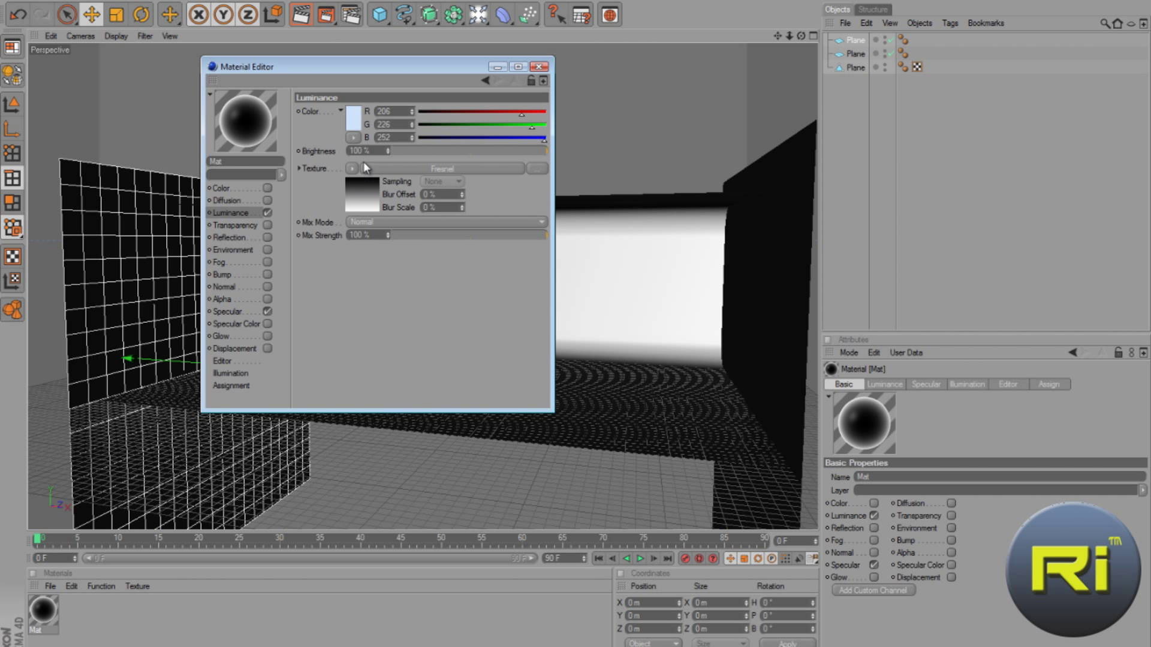
{"action": "key", "text": "ctrl+z"}
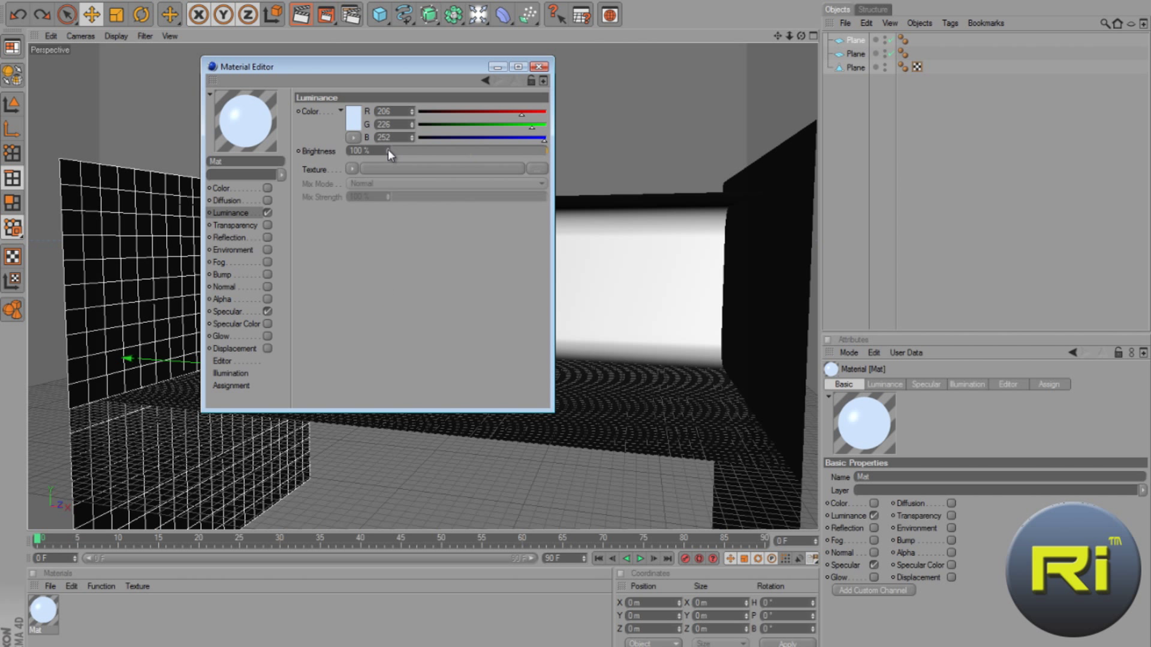
Raise the pale blue material's luminance brightness to 150 % and close its editor.
{"action": "left_click_drag", "start_coordinate": [388, 149], "coordinate": [387, 145]}
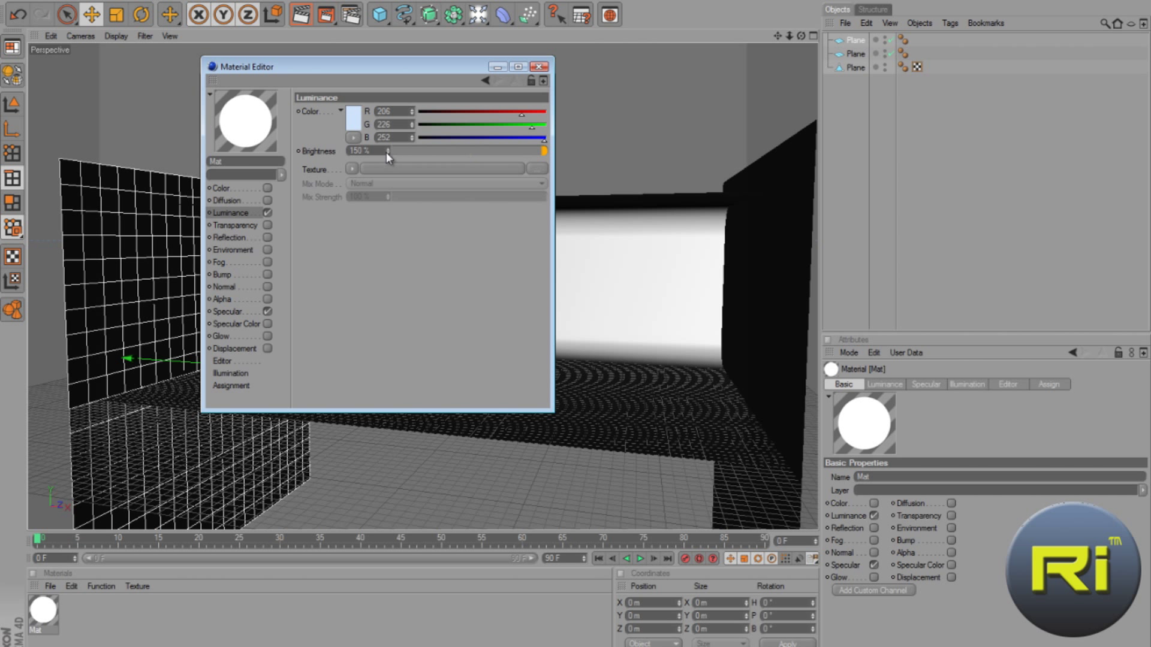
{"action": "left_click", "coordinate": [387, 148]}
{"action": "left_click", "coordinate": [539, 67]}
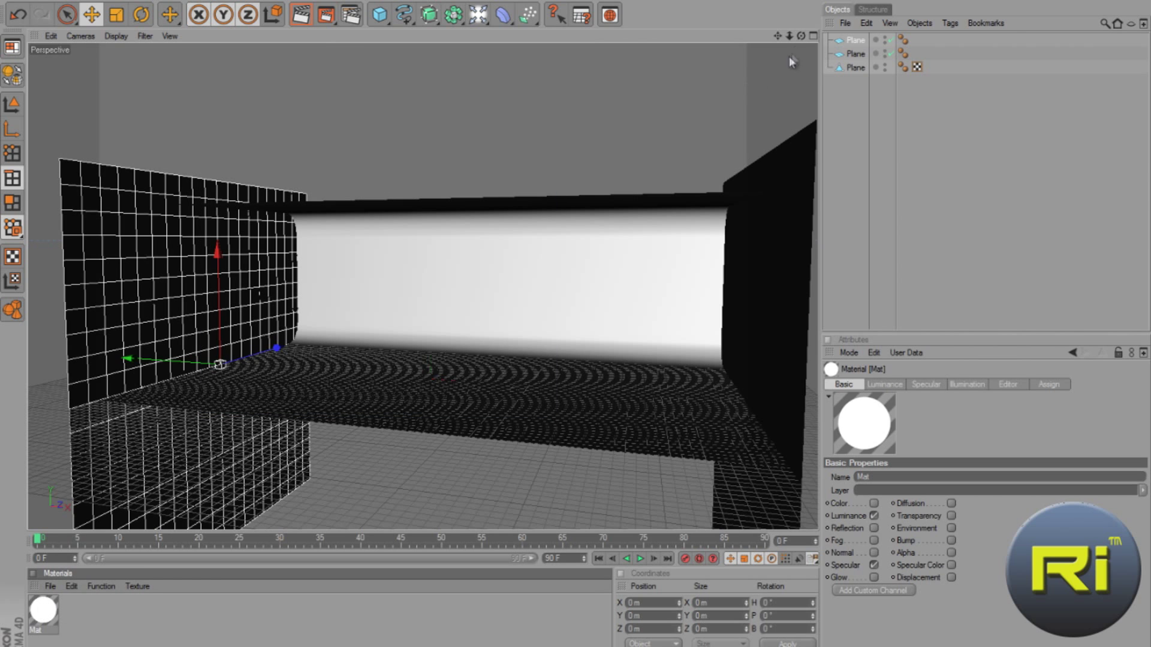
Apply the pale blue luminance material to the right side plane.
{"action": "left_click_drag", "start_coordinate": [801, 35], "coordinate": [565, 322]}
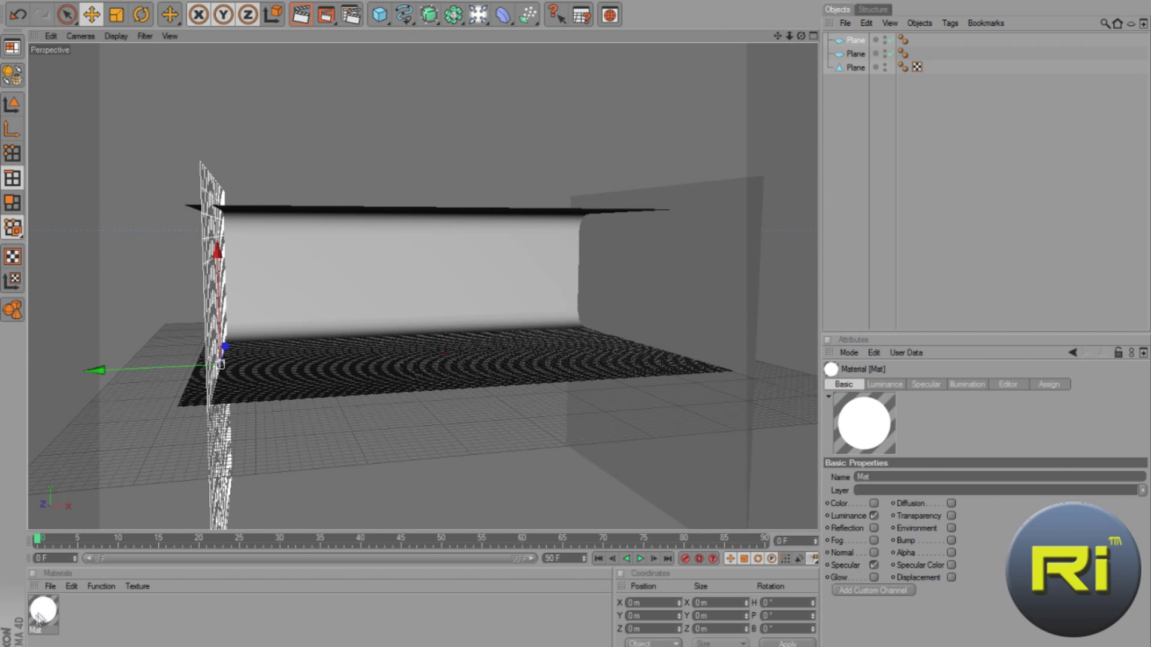
{"action": "left_click", "coordinate": [39, 620]}
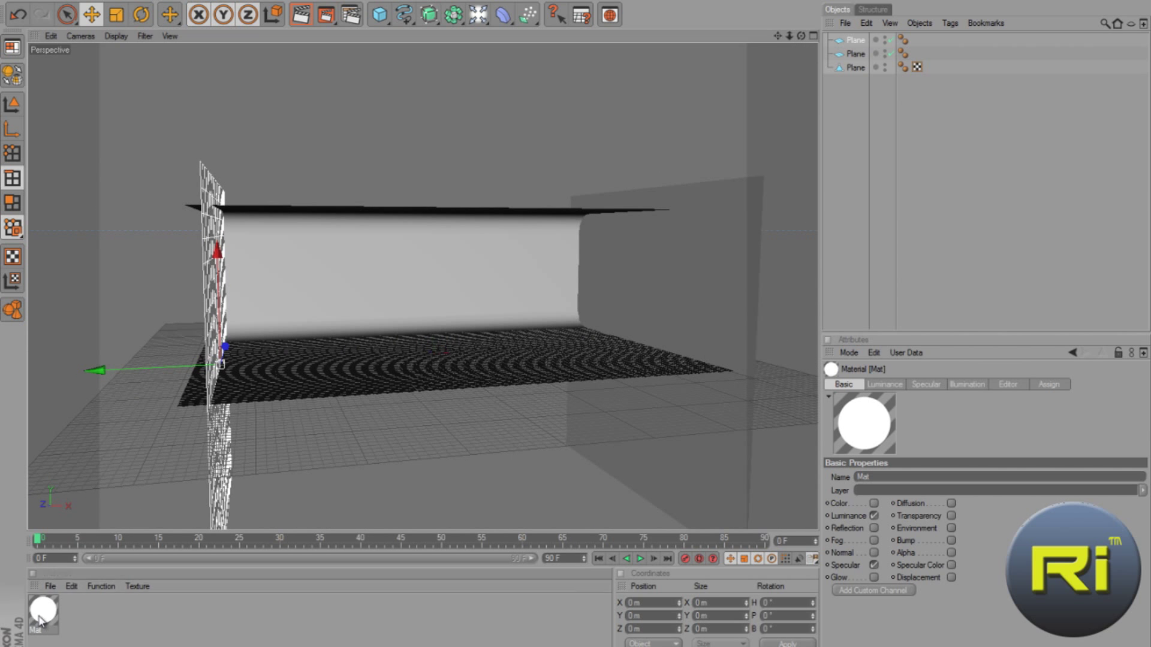
{"action": "left_click_drag", "start_coordinate": [40, 621], "coordinate": [691, 281]}
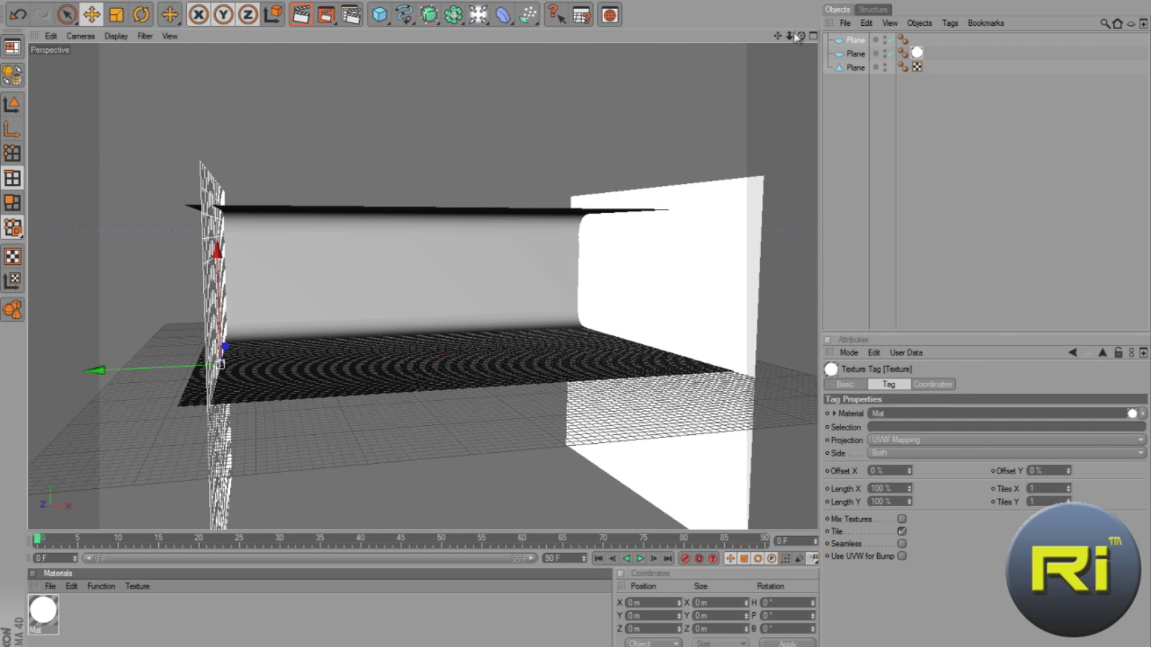
Create a second material with the Color channel disabled and the Luminance channel enabled.
{"action": "left_click_drag", "start_coordinate": [801, 36], "coordinate": [719, 40]}
{"action": "left_click", "coordinate": [91, 619]}
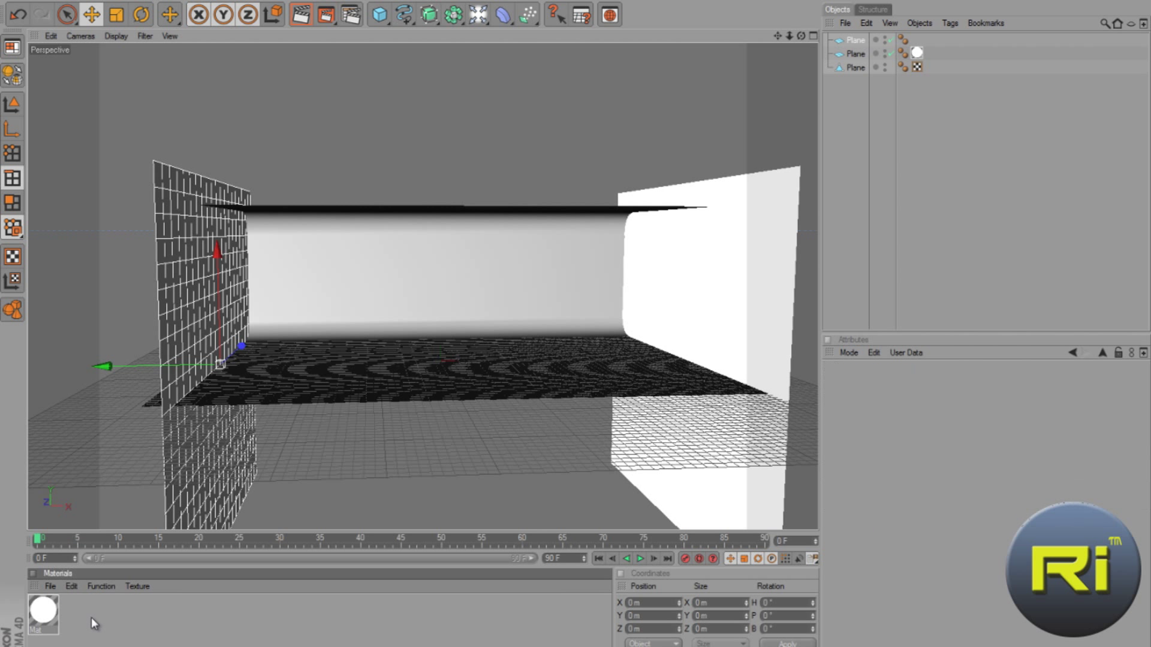
{"action": "double_click", "coordinate": [118, 627]}
{"action": "double_click", "coordinate": [40, 620]}
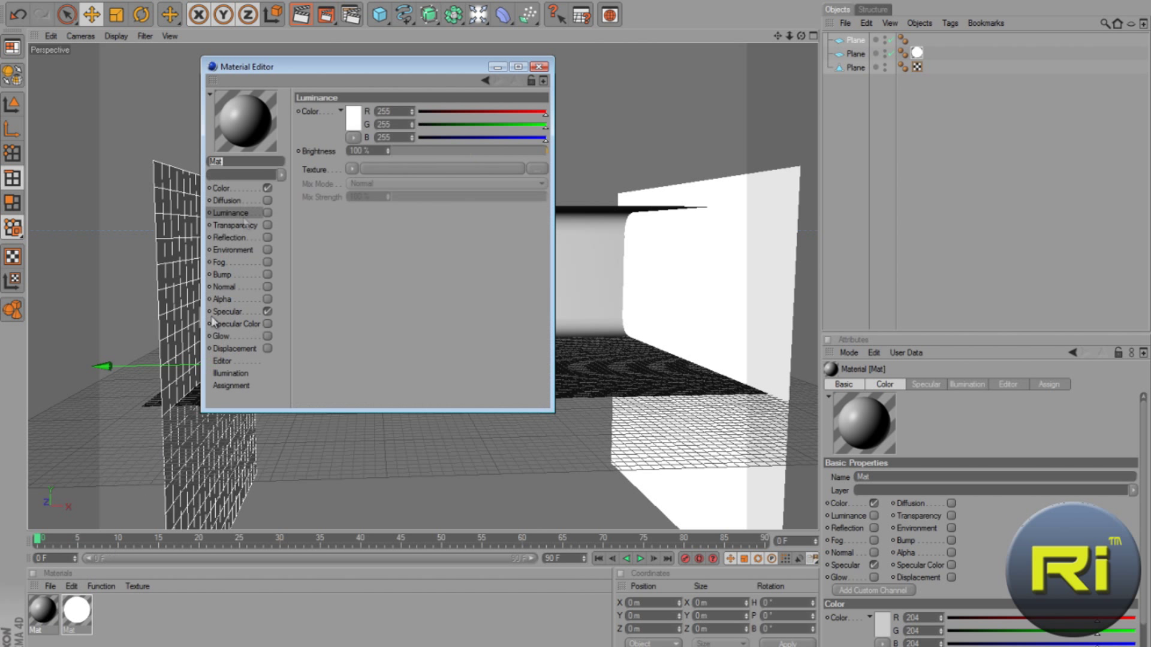
{"action": "left_click", "coordinate": [267, 189]}
{"action": "left_click", "coordinate": [267, 213]}
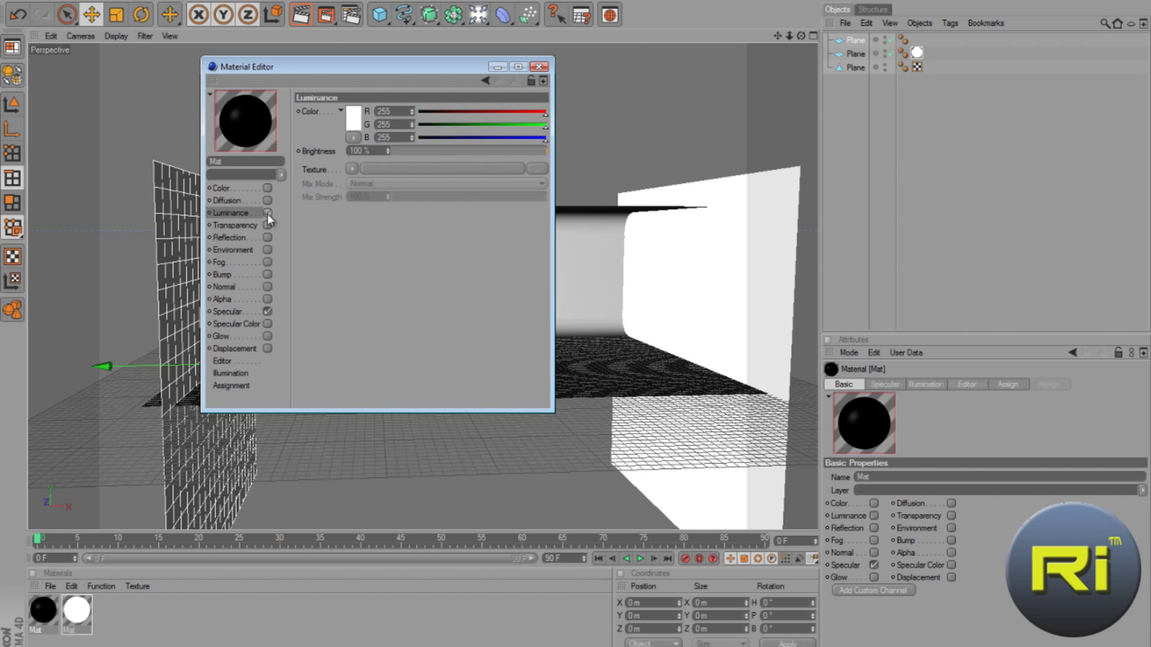
Give the second material a pale orange luminance color of R 255, G 228, B 194 and a brightness of about 398 %.
{"action": "left_click", "coordinate": [353, 118]}
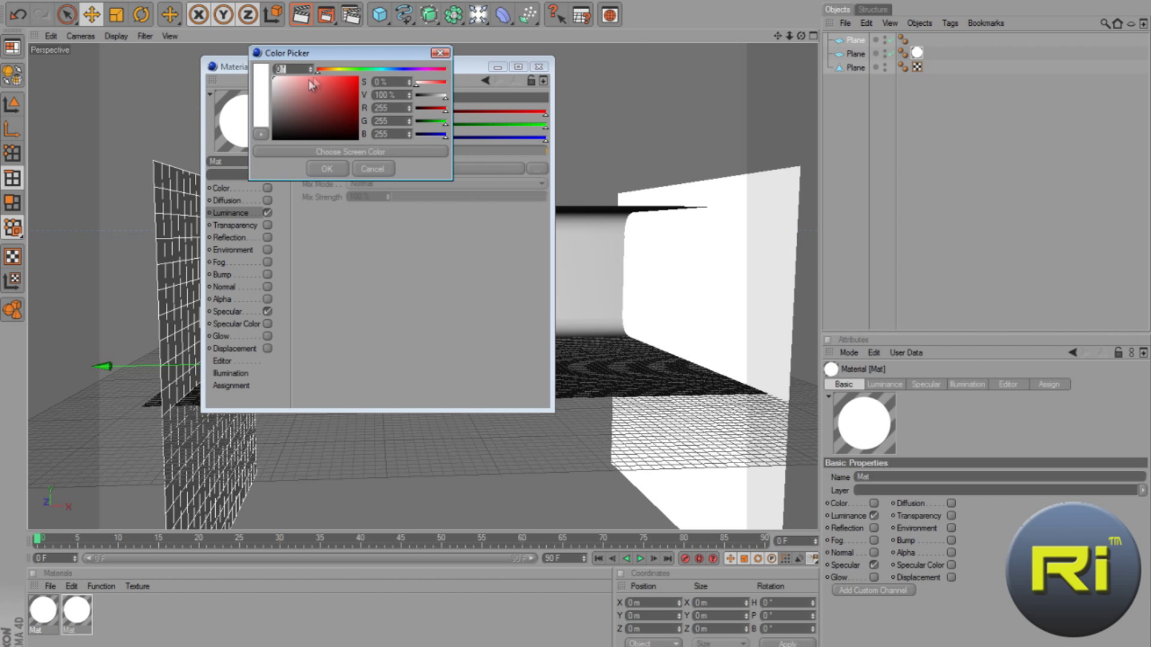
{"action": "left_click_drag", "start_coordinate": [302, 81], "coordinate": [335, 71]}
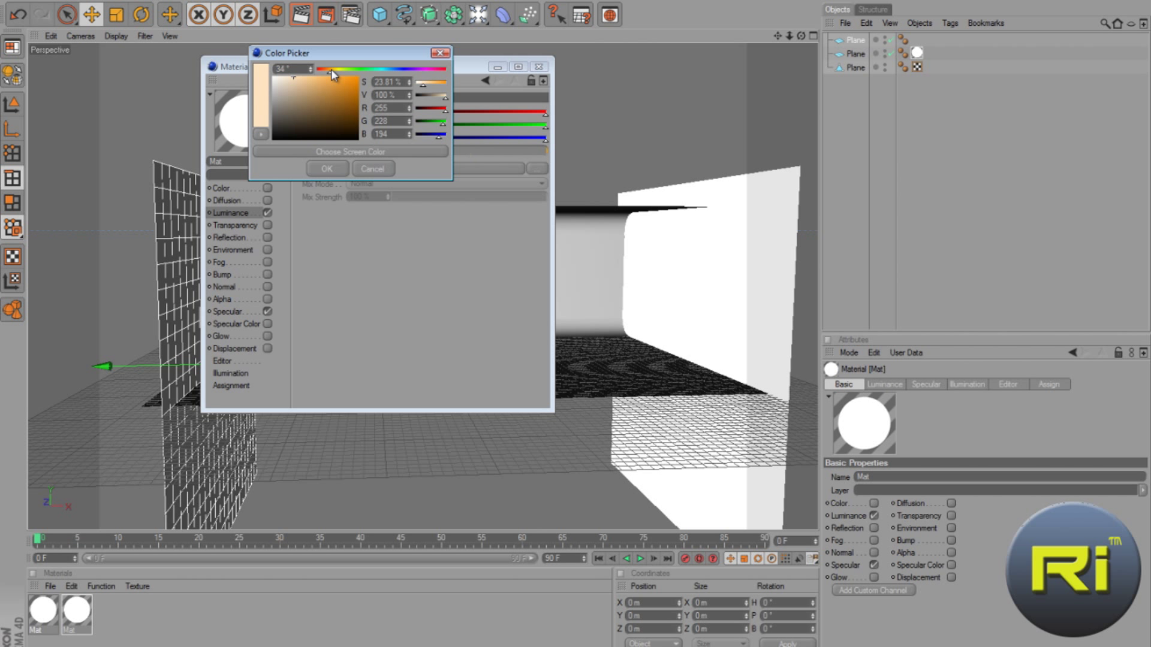
{"action": "left_click", "coordinate": [325, 168]}
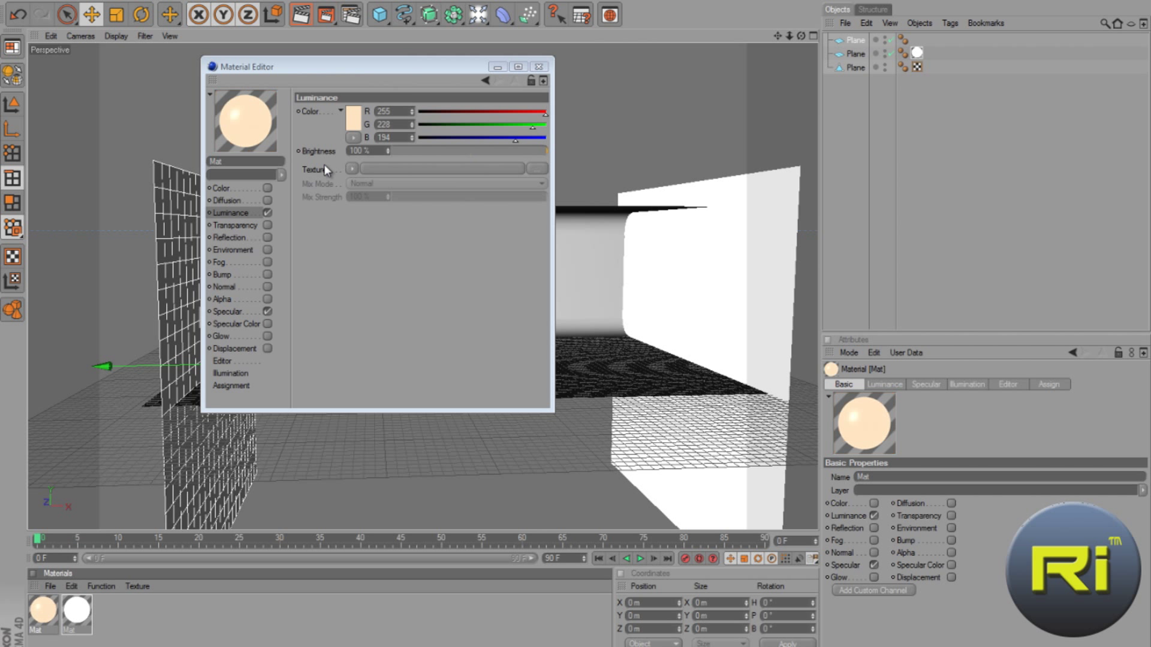
{"action": "left_click_drag", "start_coordinate": [390, 153], "coordinate": [394, 149]}
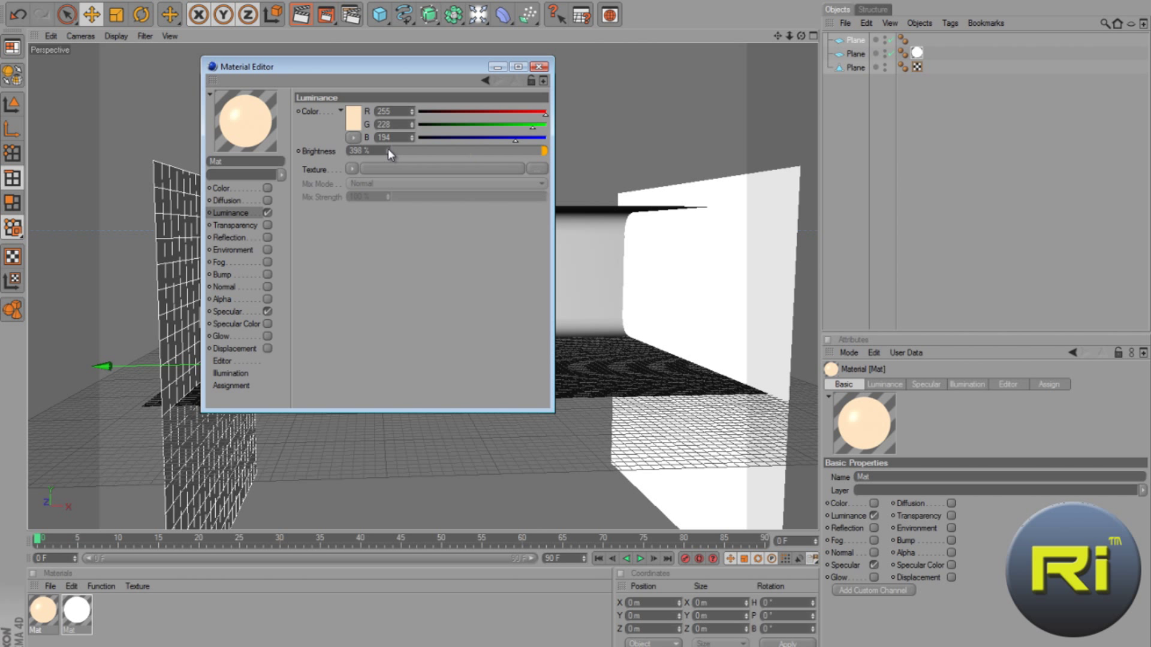
{"action": "left_click", "coordinate": [538, 66]}
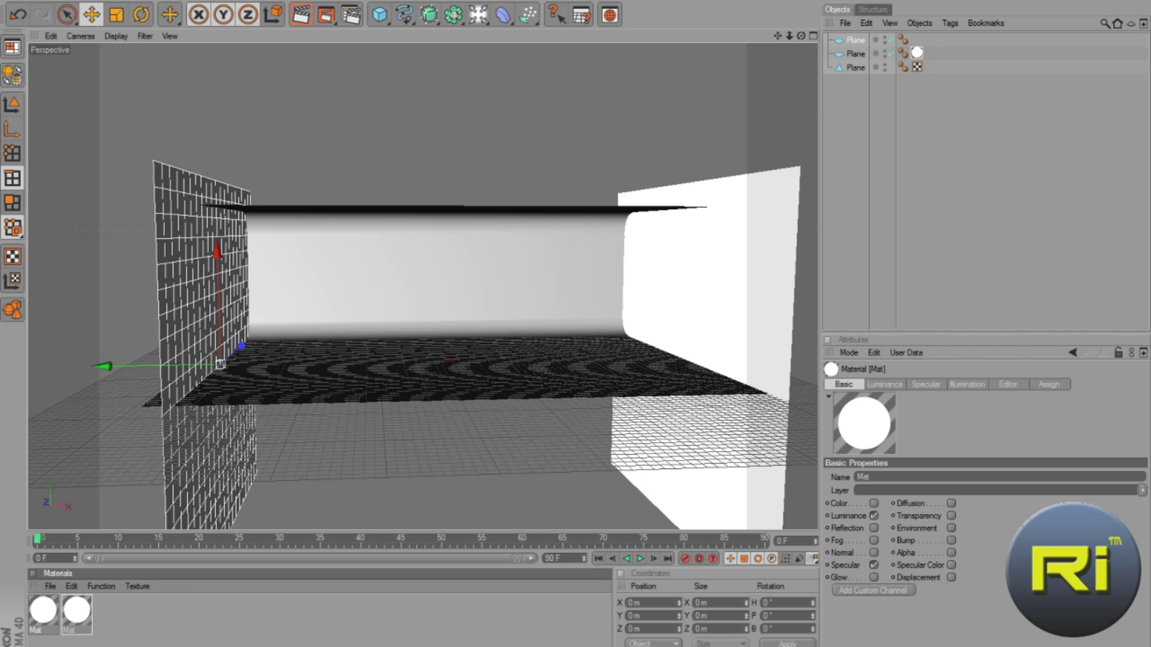
Apply the pale orange luminance material to the left side plane.
{"action": "left_click", "coordinate": [179, 308]}
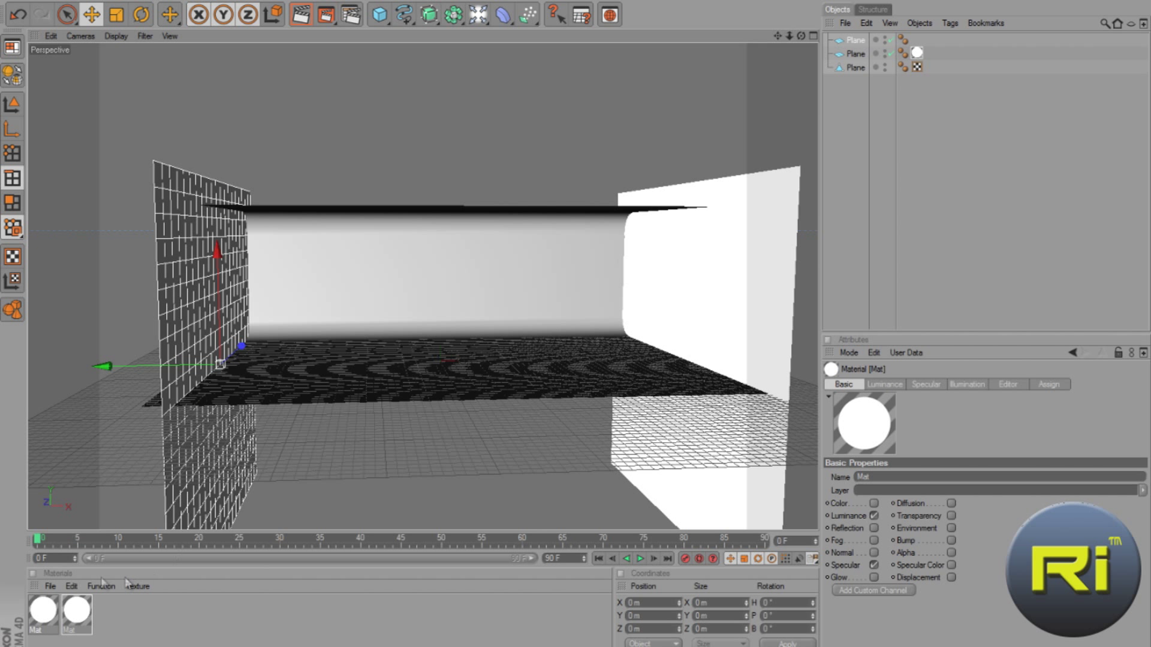
{"action": "left_click", "coordinate": [857, 54]}
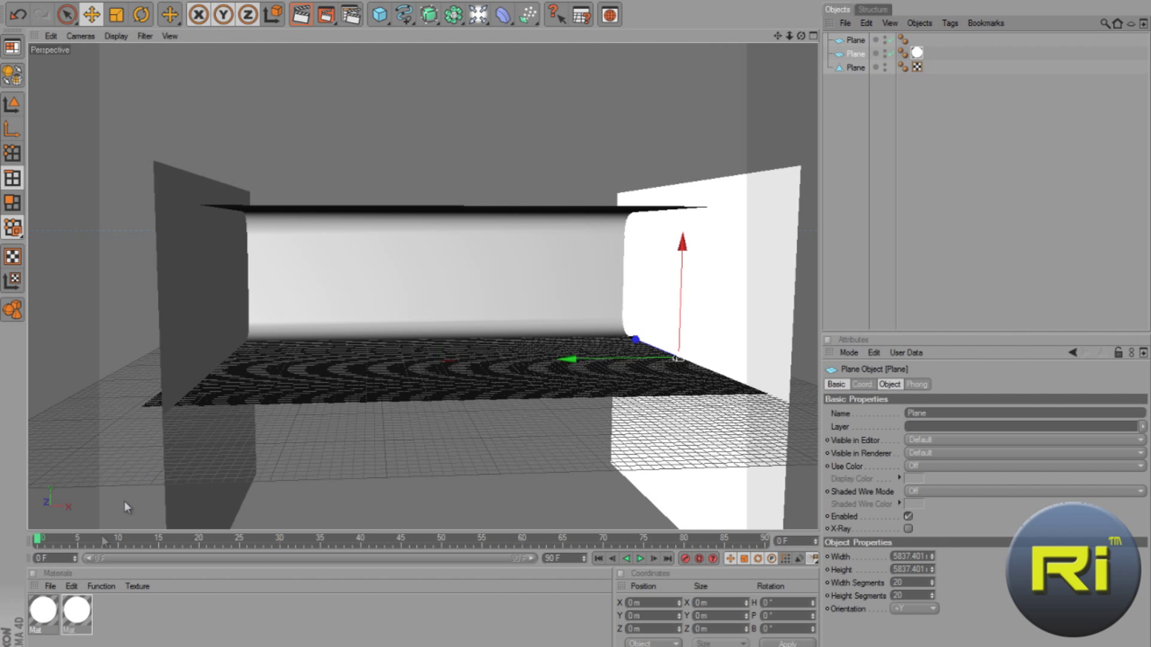
{"action": "left_click_drag", "start_coordinate": [42, 613], "coordinate": [214, 288]}
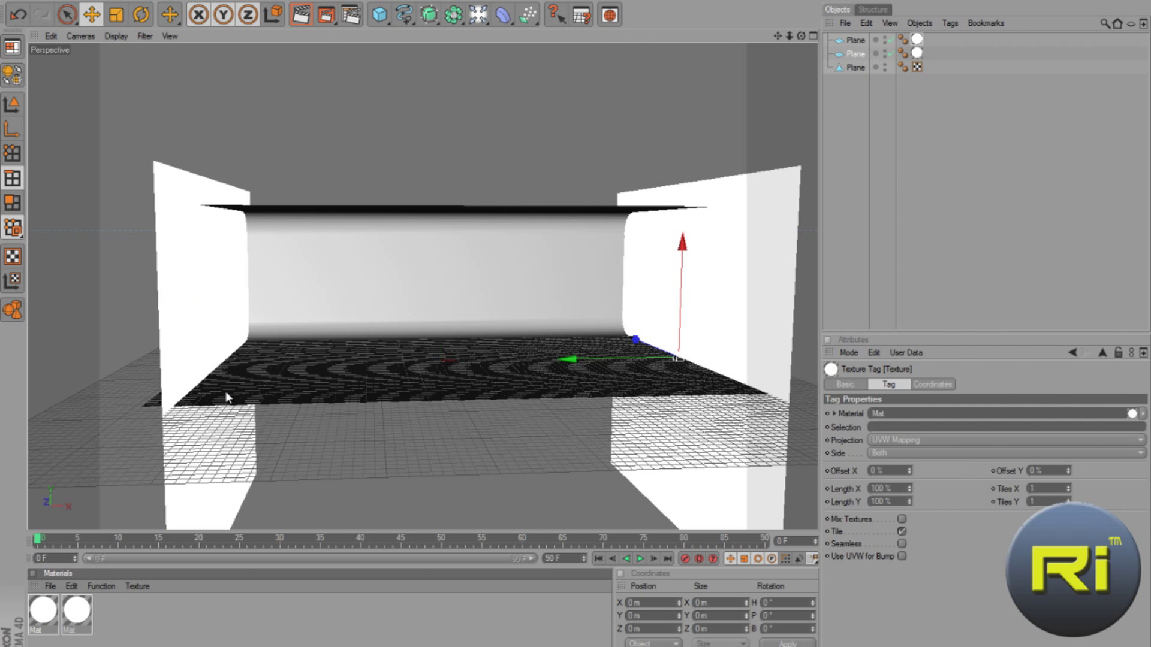
{"action": "scroll", "coordinate": [556, 318], "scroll_direction": "up", "scroll_amount": 5}
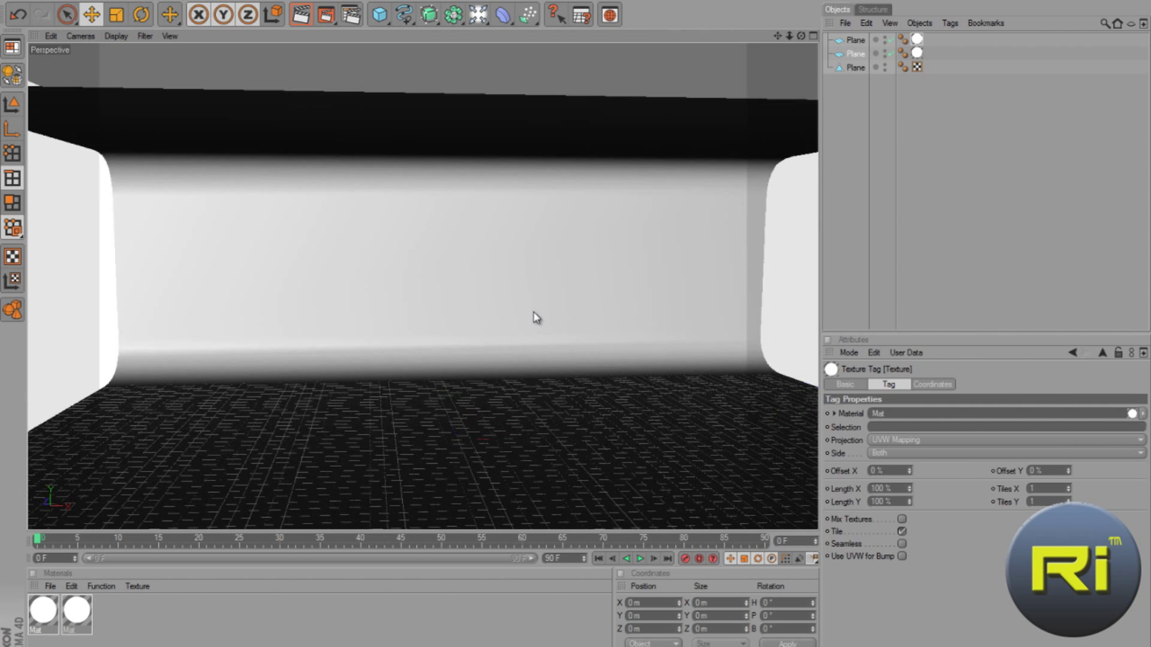
{"action": "scroll", "coordinate": [519, 318], "scroll_direction": "down", "scroll_amount": 5}
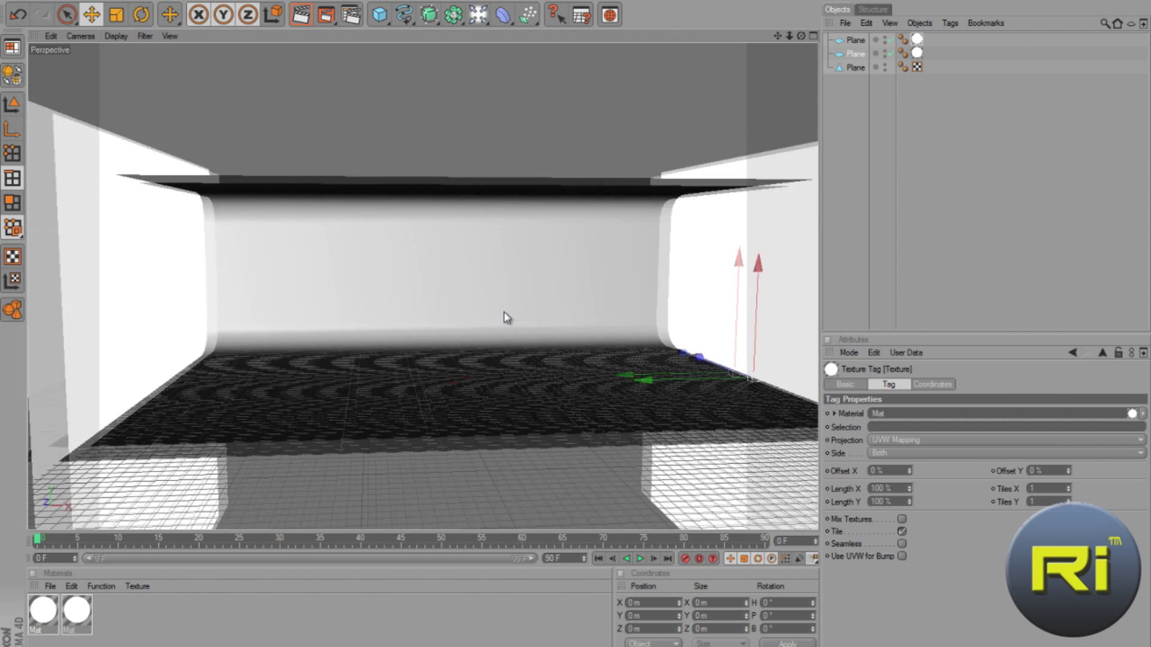
{"action": "scroll", "coordinate": [778, 64], "scroll_direction": "up", "scroll_amount": 4}
{"action": "scroll", "coordinate": [480, 136], "scroll_direction": "up", "scroll_amount": 3}
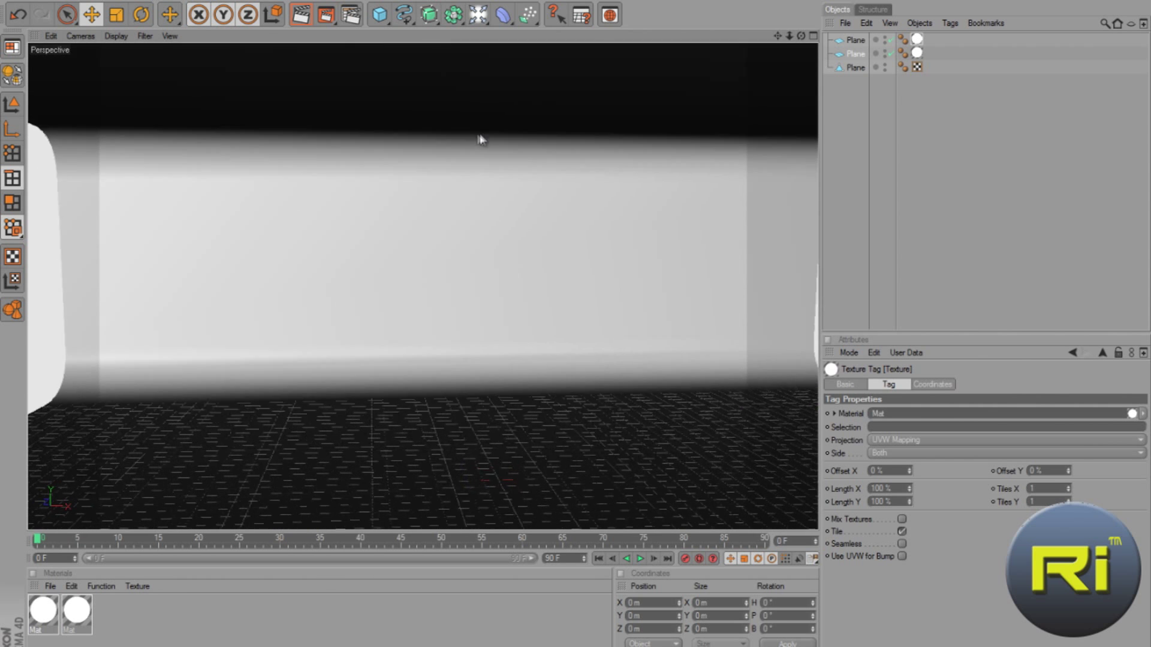
Render the perspective view to check the lighting on the curved backdrop and side planes.
{"action": "left_click", "coordinate": [301, 15]}
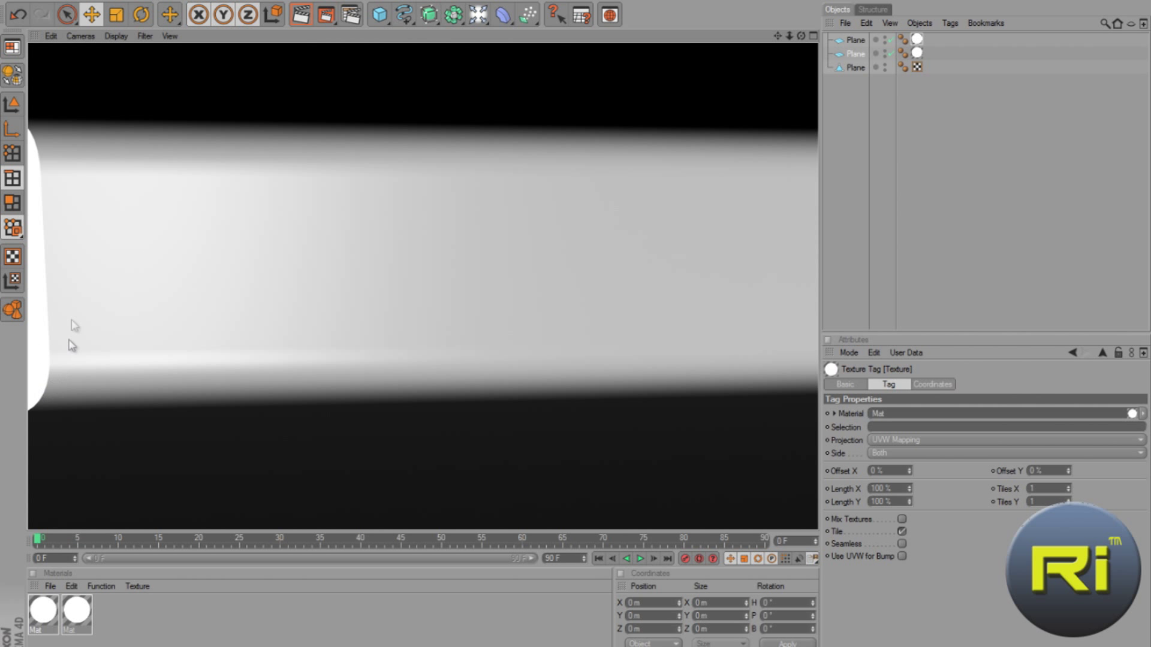
{"action": "scroll", "coordinate": [278, 182], "scroll_direction": "down", "scroll_amount": 5}
{"action": "scroll", "coordinate": [321, 186], "scroll_direction": "down", "scroll_amount": 3}
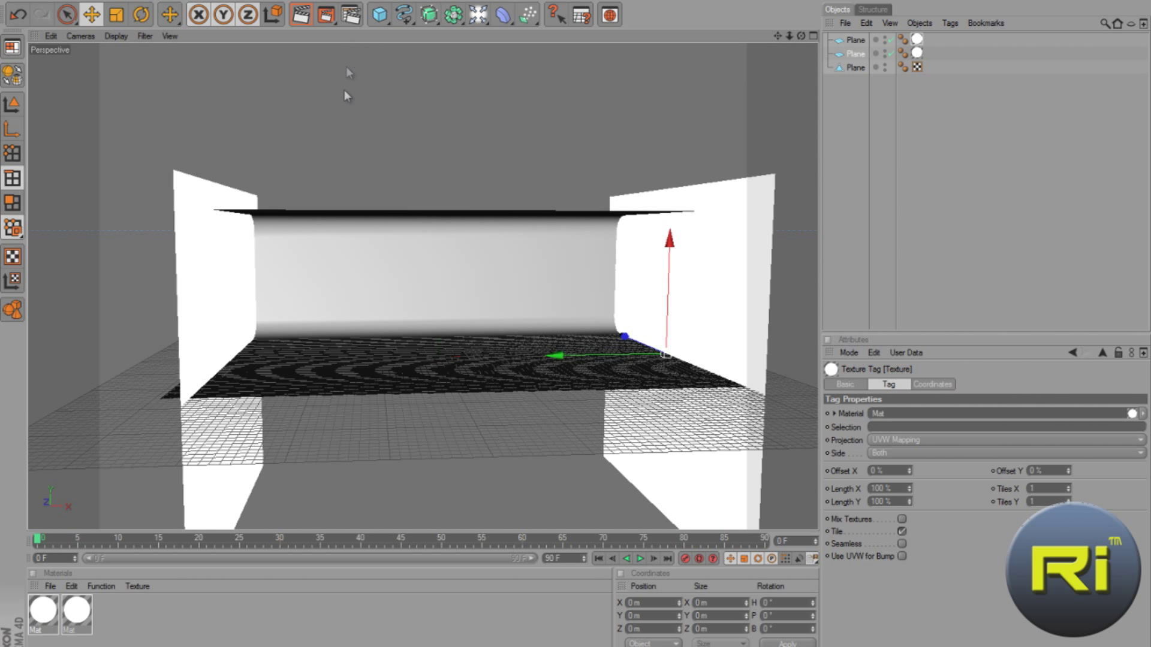
{"action": "scroll", "coordinate": [378, 53], "scroll_direction": "up", "scroll_amount": 2}
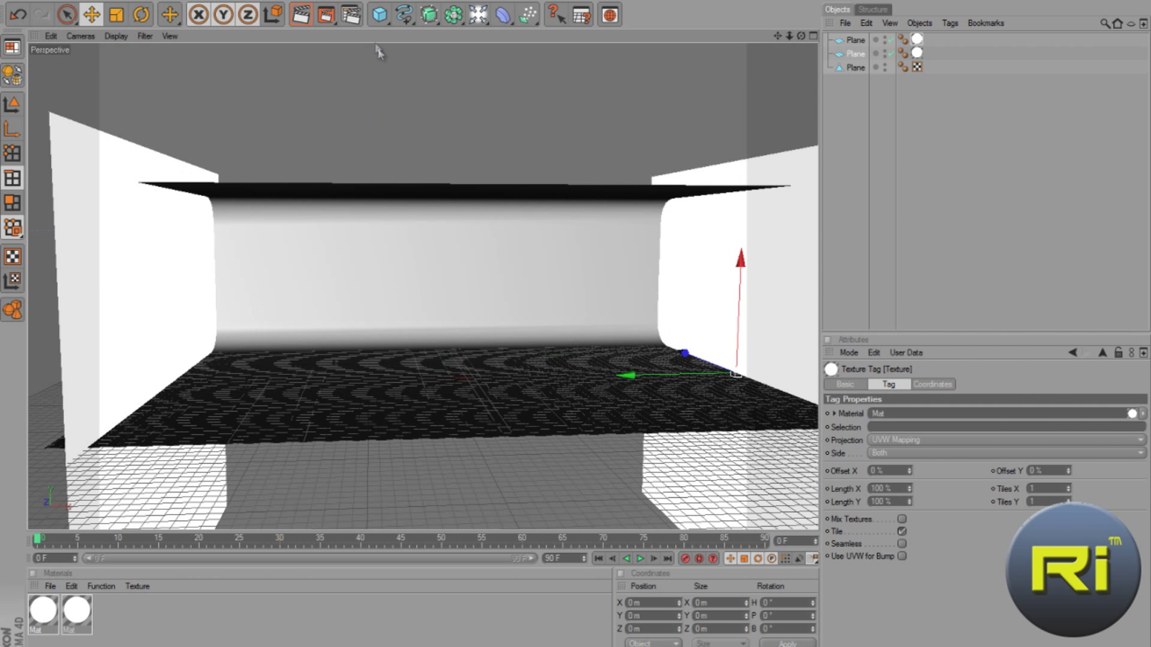
Add the Global Illumination effect to the render settings.
{"action": "left_click", "coordinate": [351, 17]}
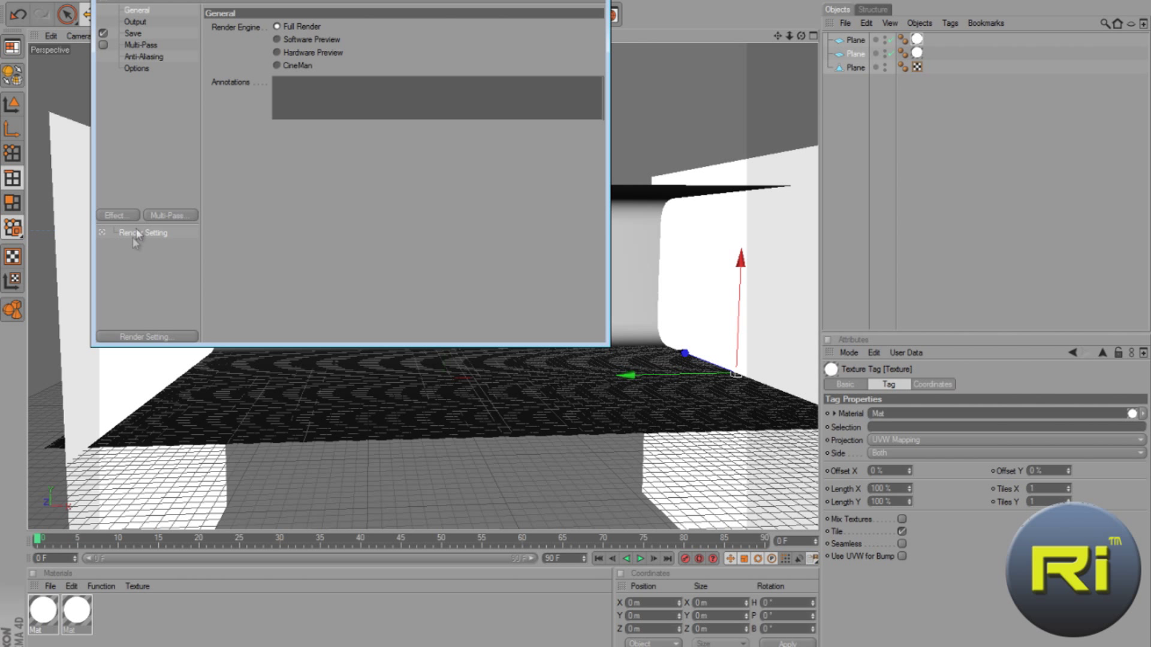
{"action": "left_click", "coordinate": [113, 218]}
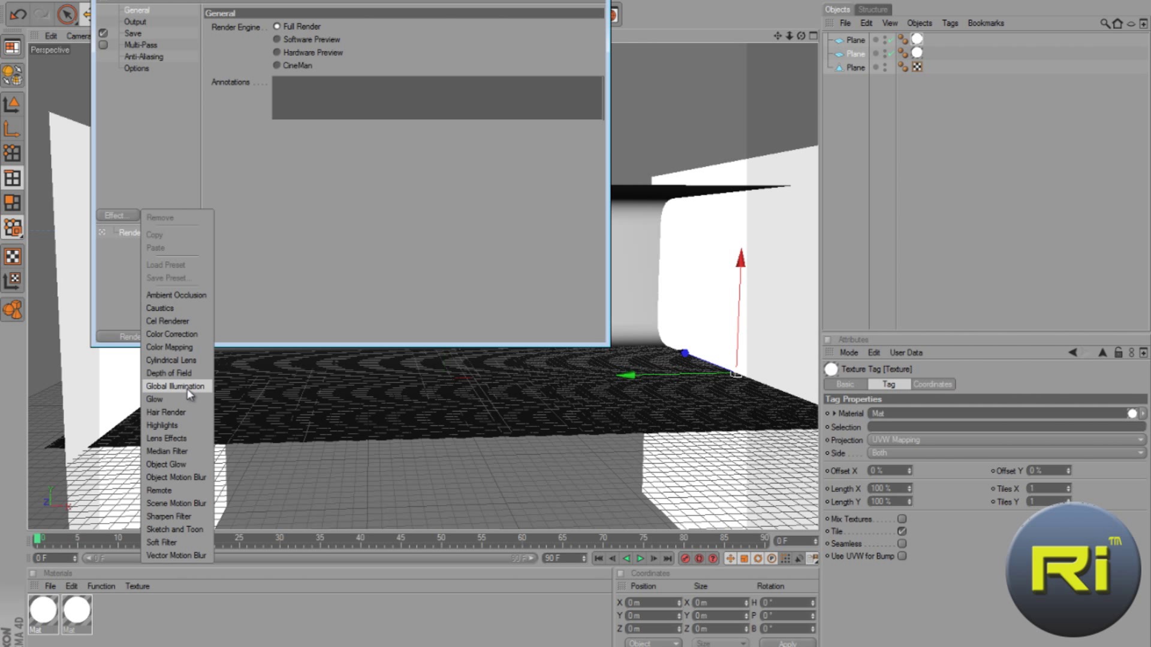
{"action": "left_click", "coordinate": [179, 387]}
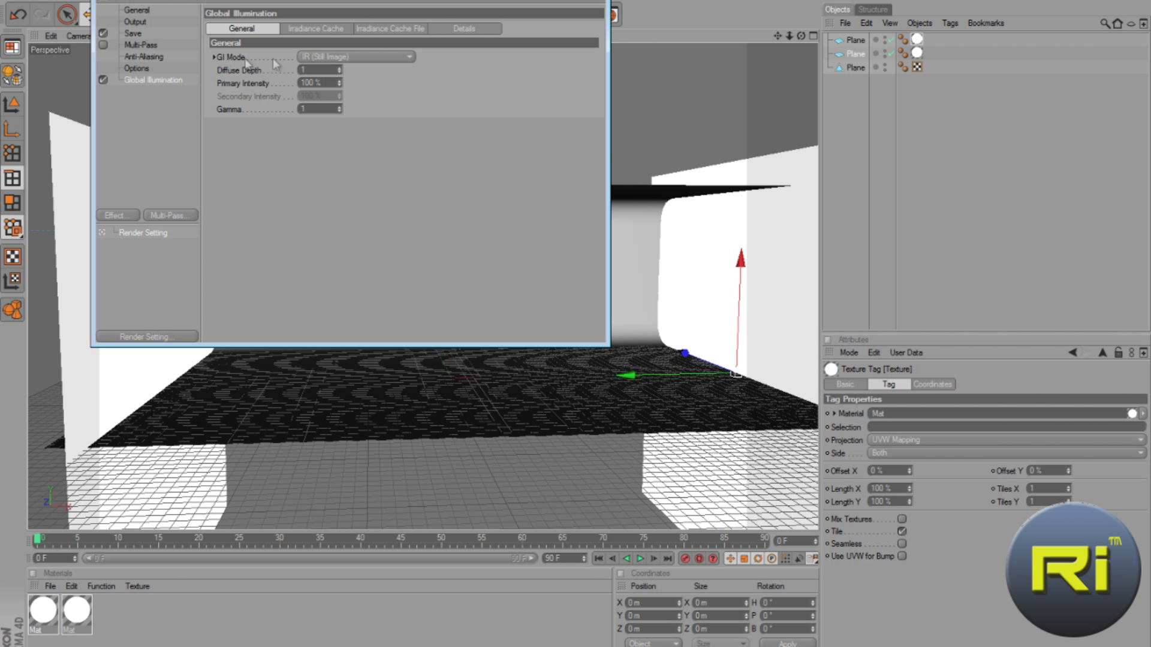
Set the GI mode to IR + QMC (Camera Animation) with a diffuse depth of 2, and close the render settings.
{"action": "left_click", "coordinate": [369, 58]}
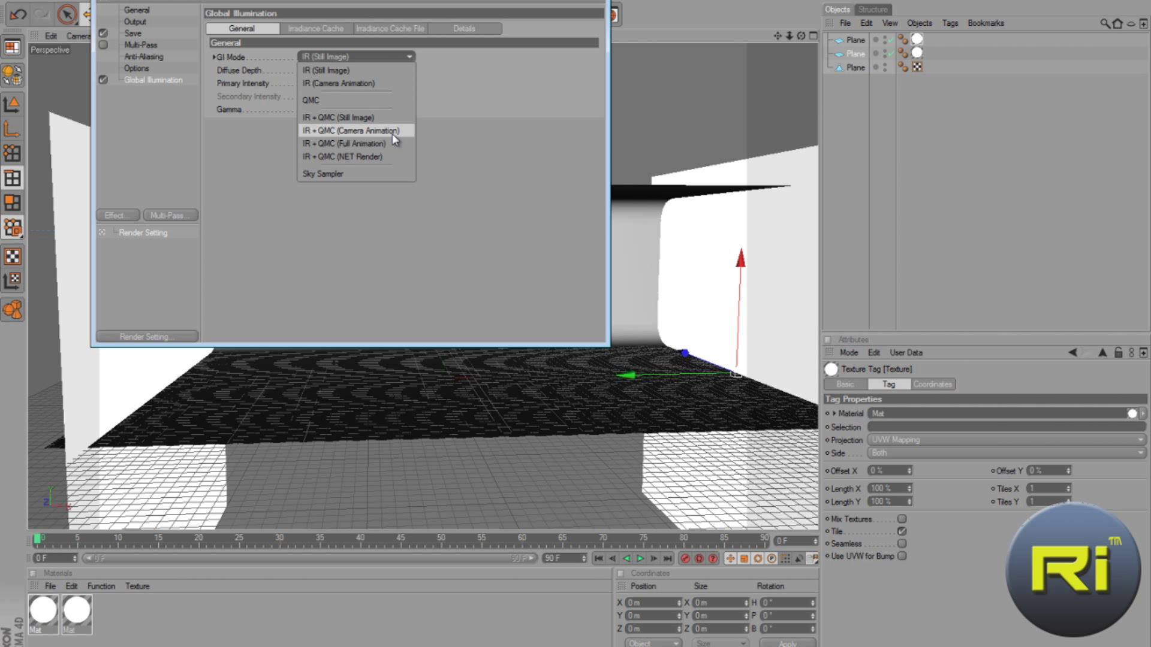
{"action": "left_click", "coordinate": [360, 130]}
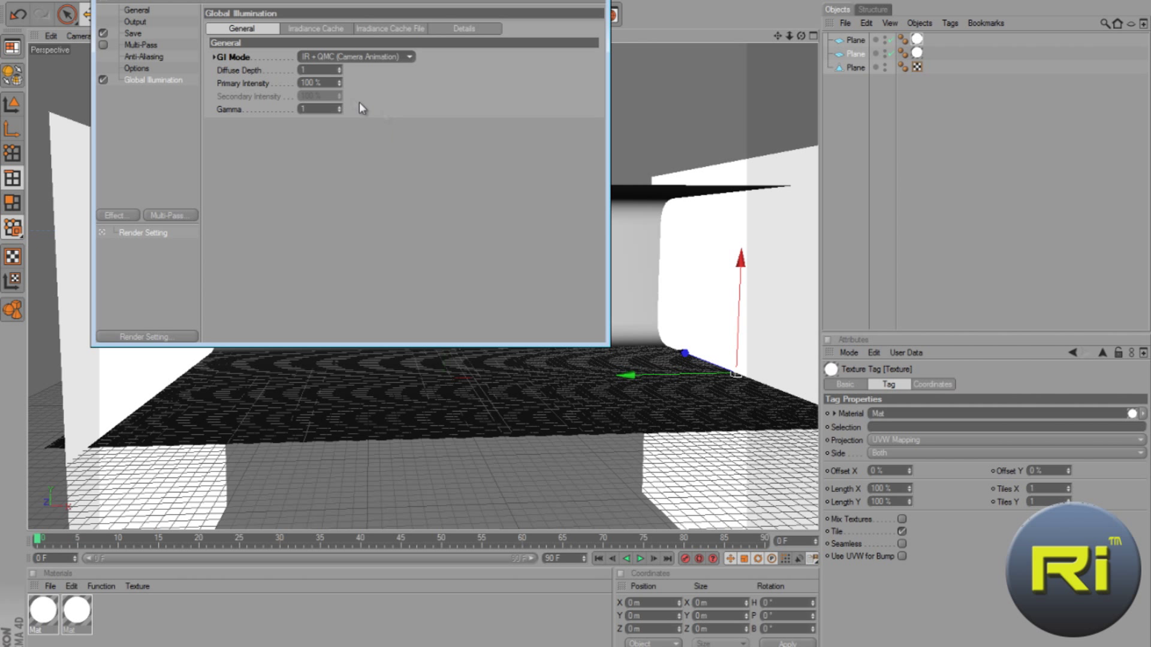
{"action": "left_click", "coordinate": [340, 68]}
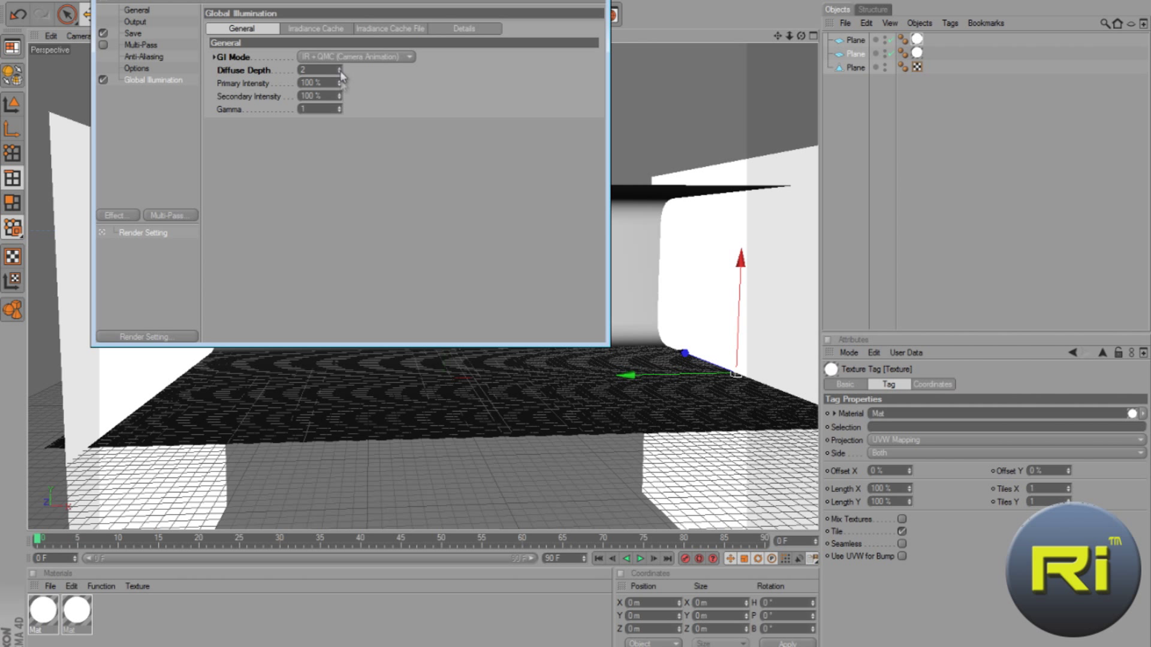
{"action": "left_click", "coordinate": [338, 107]}
{"action": "left_click", "coordinate": [583, 1]}
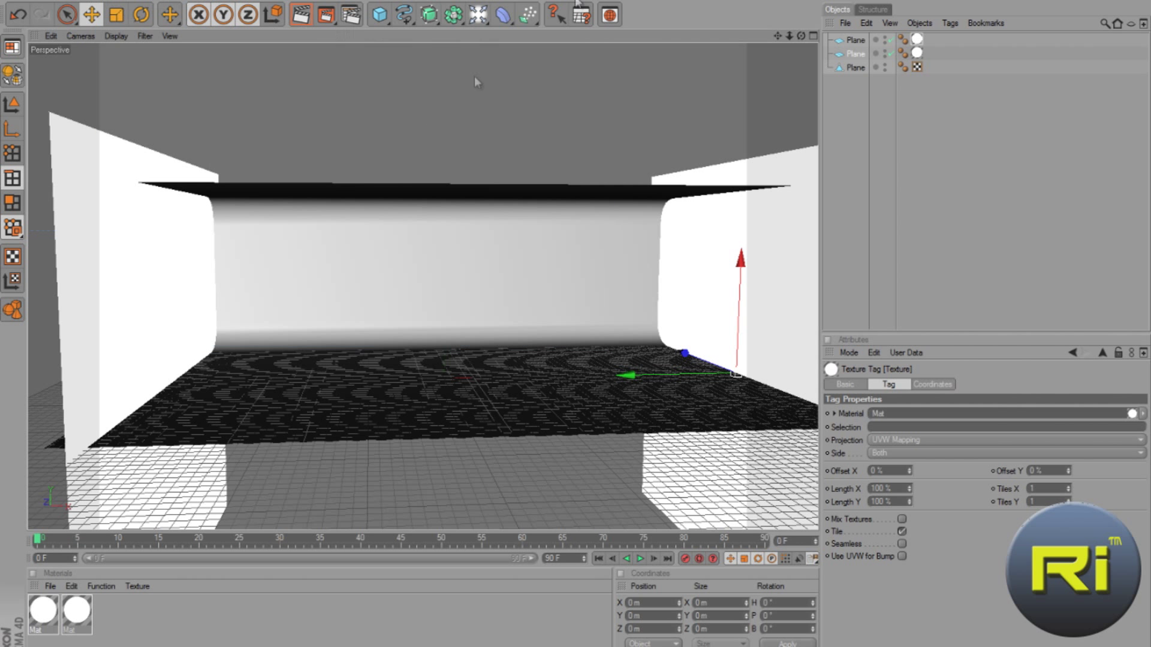
Render a close view of the backdrop to check the global illumination from the two side planes.
{"action": "scroll", "coordinate": [380, 165], "scroll_direction": "up", "scroll_amount": 7}
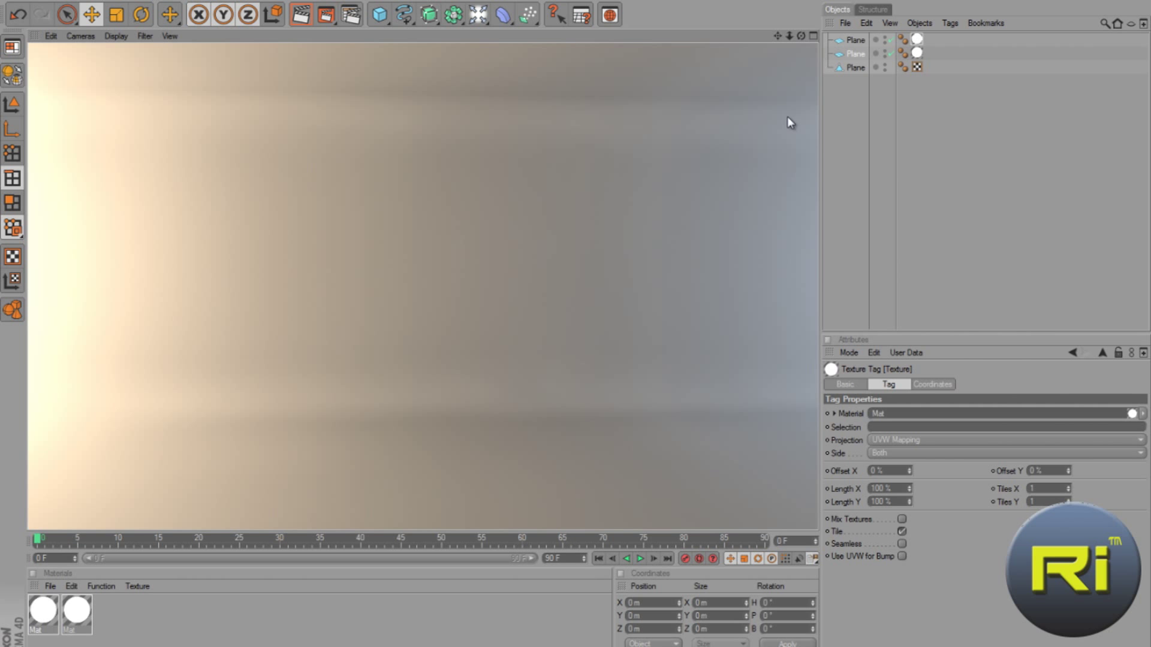
{"action": "scroll", "coordinate": [490, 82], "scroll_direction": "down", "scroll_amount": 4}
{"action": "scroll", "coordinate": [541, 94], "scroll_direction": "down", "scroll_amount": 5}
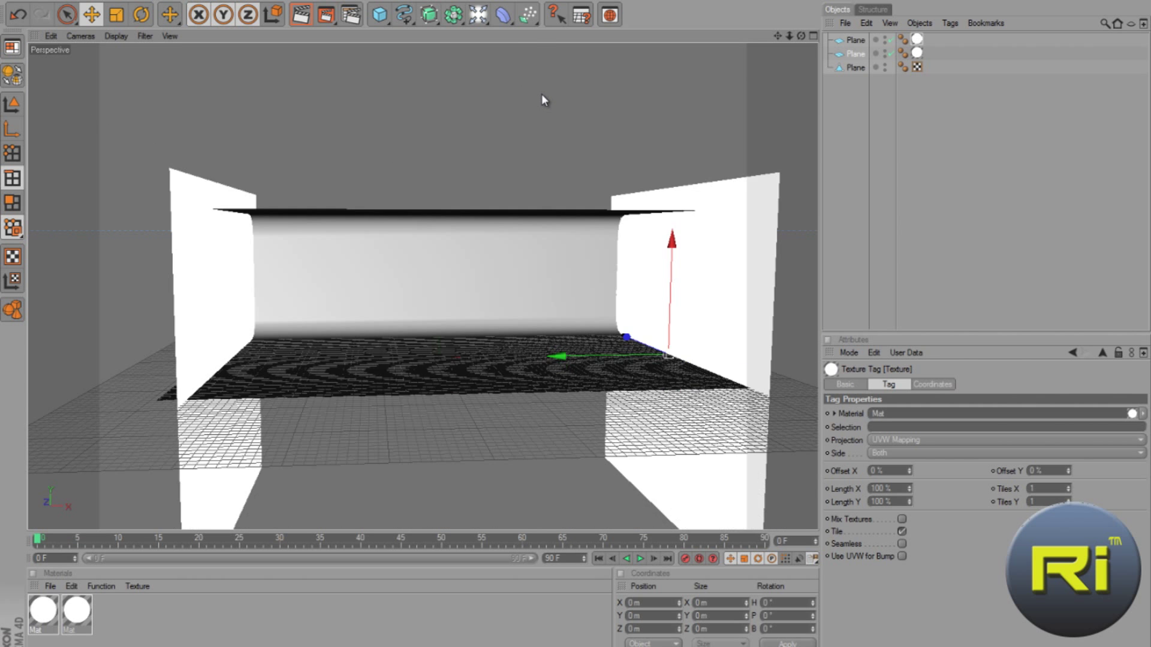
{"action": "scroll", "coordinate": [541, 95], "scroll_direction": "up", "scroll_amount": 5}
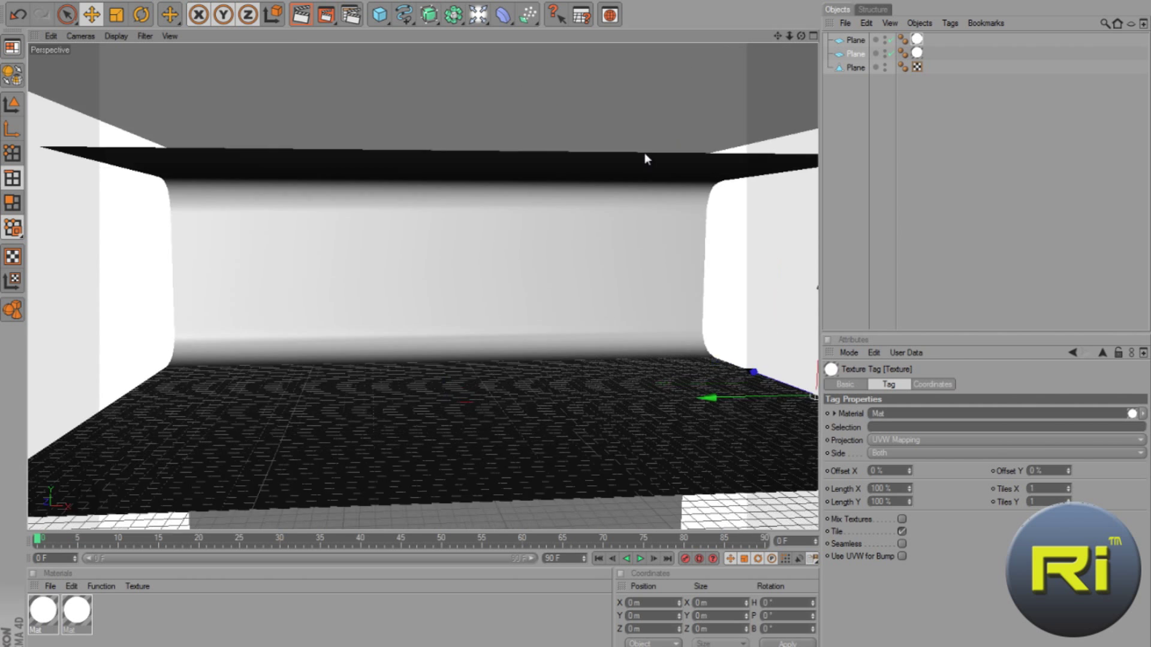
{"action": "scroll", "coordinate": [645, 157], "scroll_direction": "up", "scroll_amount": 5}
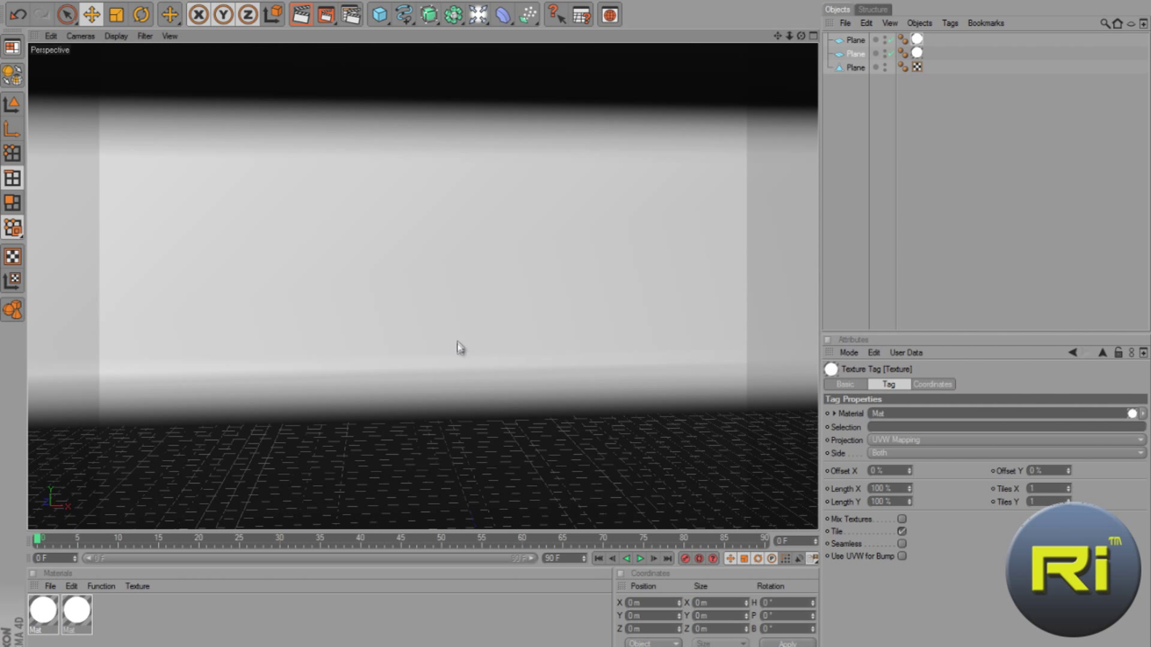
Add a new plane at the studio floor and scale it up uniformly until it spans both side planes.
{"action": "scroll", "coordinate": [459, 338], "scroll_direction": "down", "scroll_amount": 5}
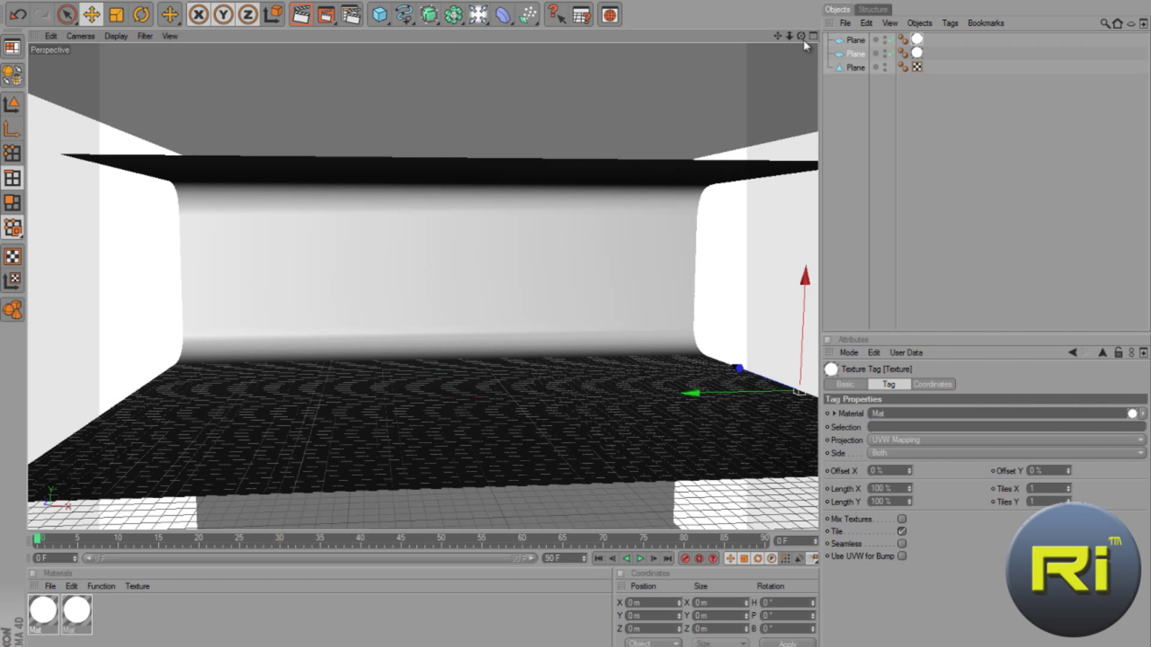
{"action": "left_click_drag", "start_coordinate": [800, 37], "coordinate": [577, 325]}
{"action": "scroll", "coordinate": [670, 263], "scroll_direction": "down", "scroll_amount": 5}
{"action": "scroll", "coordinate": [624, 293], "scroll_direction": "down", "scroll_amount": 3}
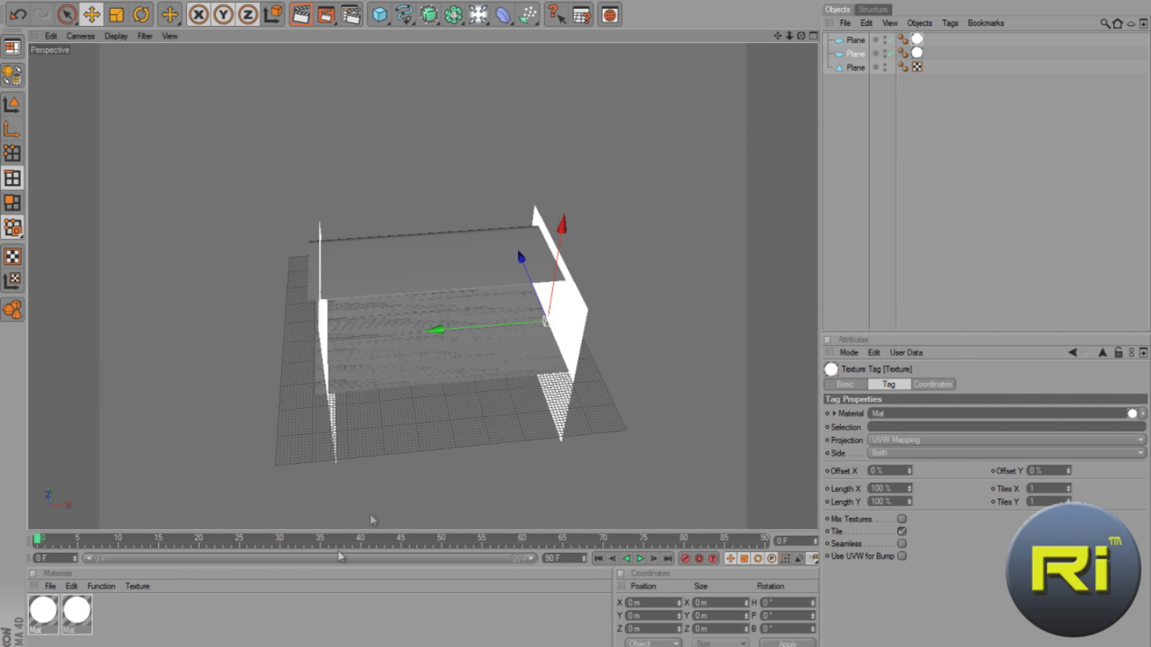
{"action": "left_click_drag", "start_coordinate": [378, 27], "coordinate": [497, 51]}
{"action": "left_click", "coordinate": [112, 18]}
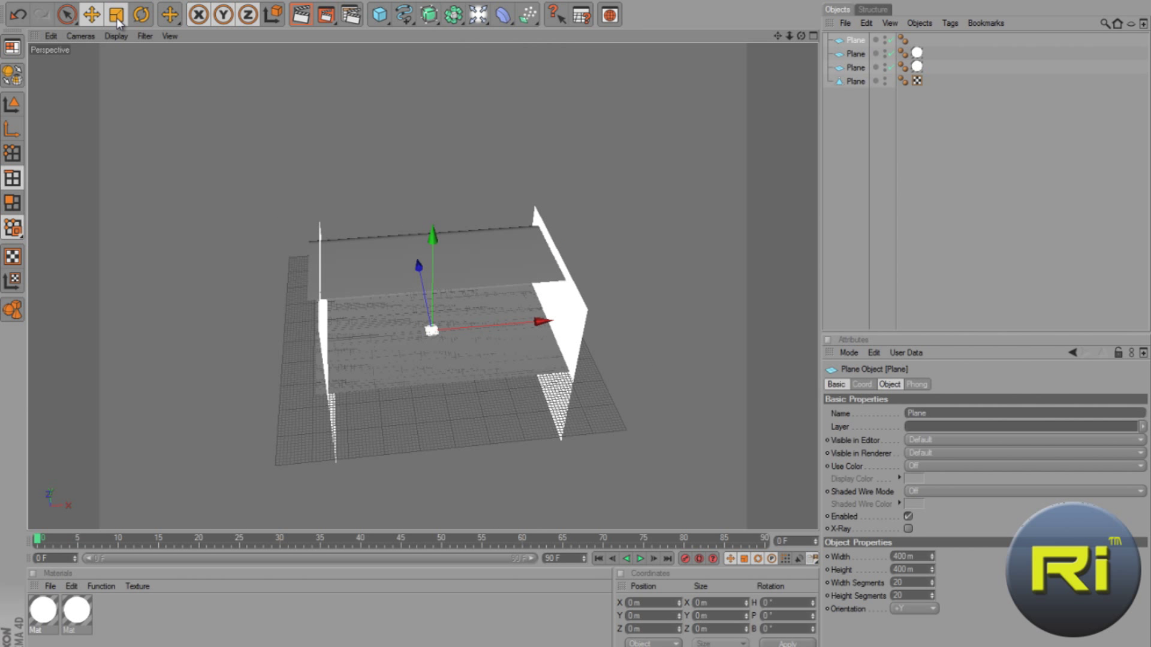
{"action": "left_click_drag", "start_coordinate": [487, 325], "coordinate": [573, 327]}
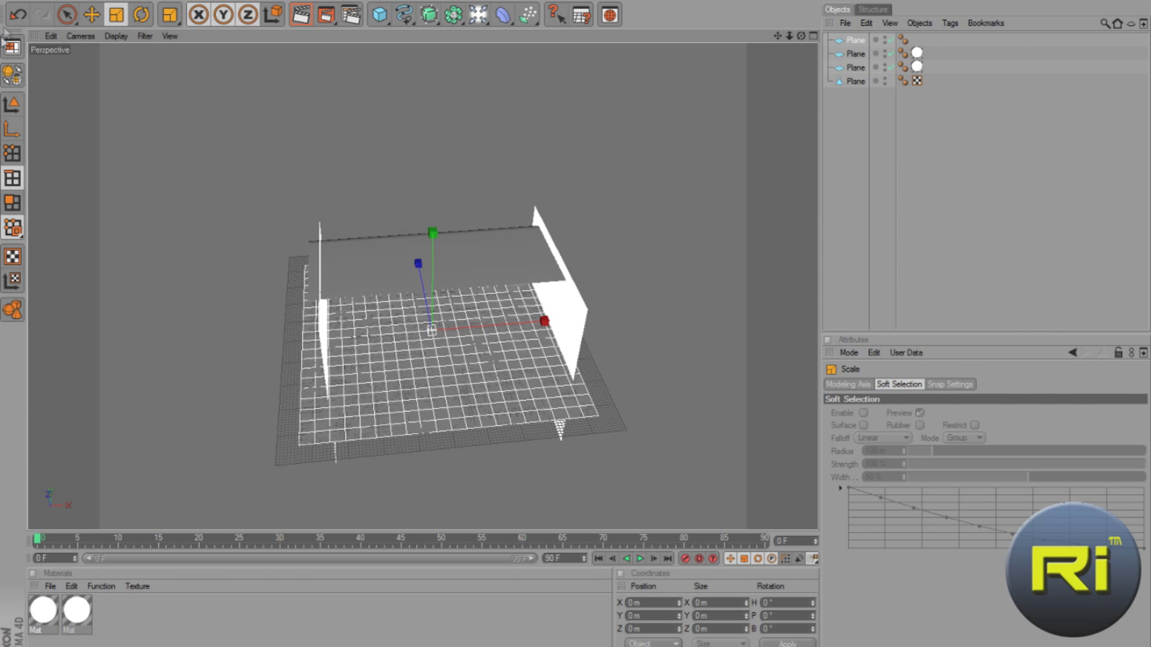
Raise the new plane above the studio and tilt it diagonally toward the open front.
{"action": "key", "text": "e"}
{"action": "left_click_drag", "start_coordinate": [434, 282], "coordinate": [440, 207]}
{"action": "left_click_drag", "start_coordinate": [801, 36], "coordinate": [573, 318]}
{"action": "left_click", "coordinate": [143, 15]}
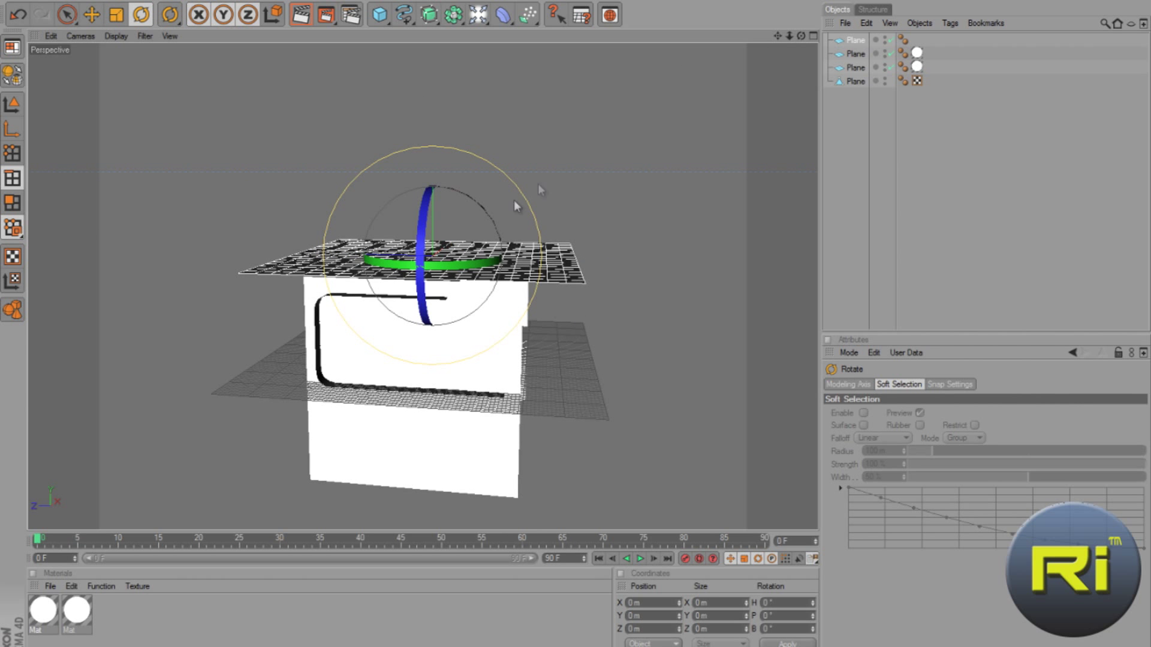
{"action": "left_click_drag", "start_coordinate": [801, 36], "coordinate": [574, 318]}
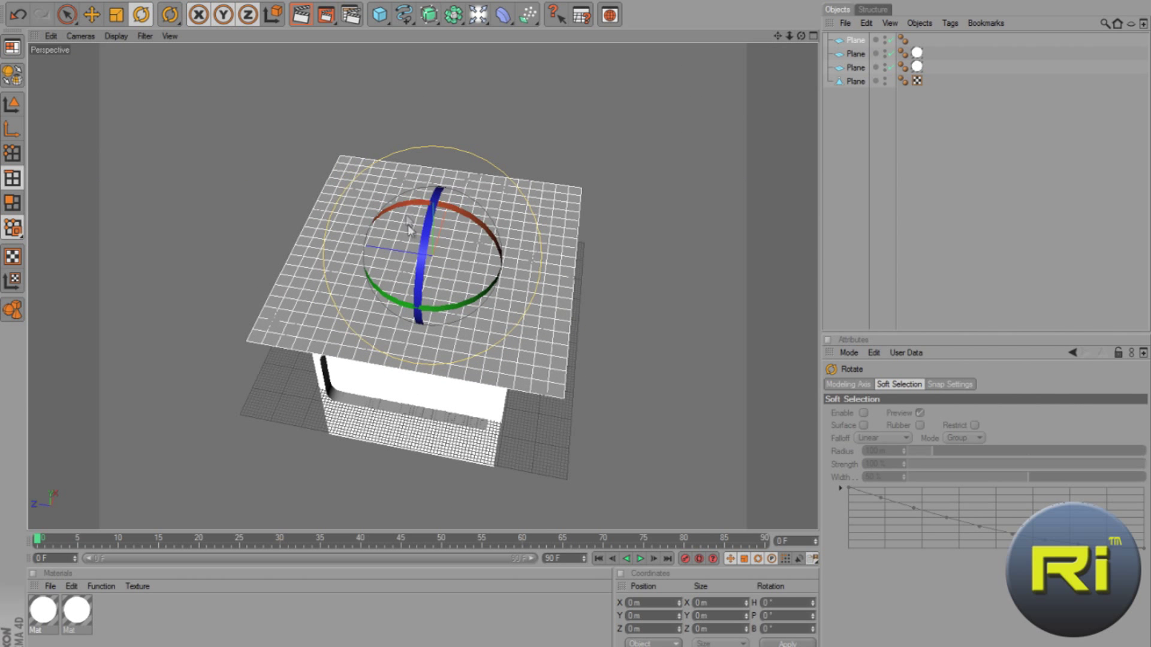
{"action": "left_click_drag", "start_coordinate": [476, 230], "coordinate": [519, 264]}
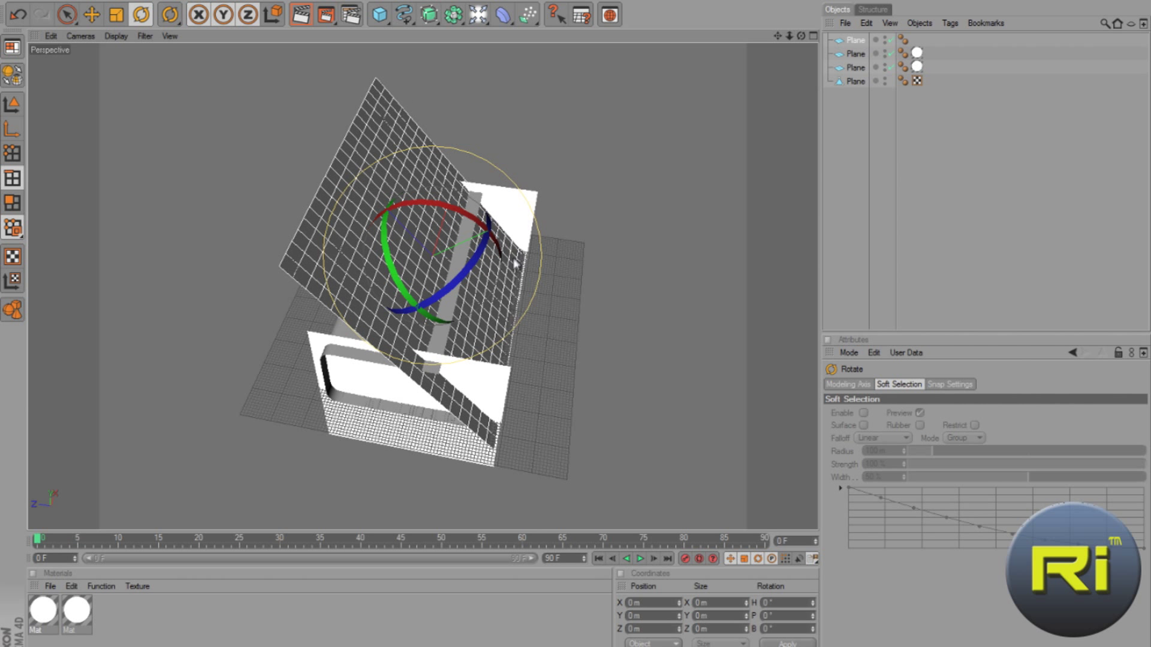
Move the tilted plane outward and up, clear of the studio's open front.
{"action": "left_click", "coordinate": [88, 18]}
{"action": "left_click_drag", "start_coordinate": [474, 248], "coordinate": [576, 323]}
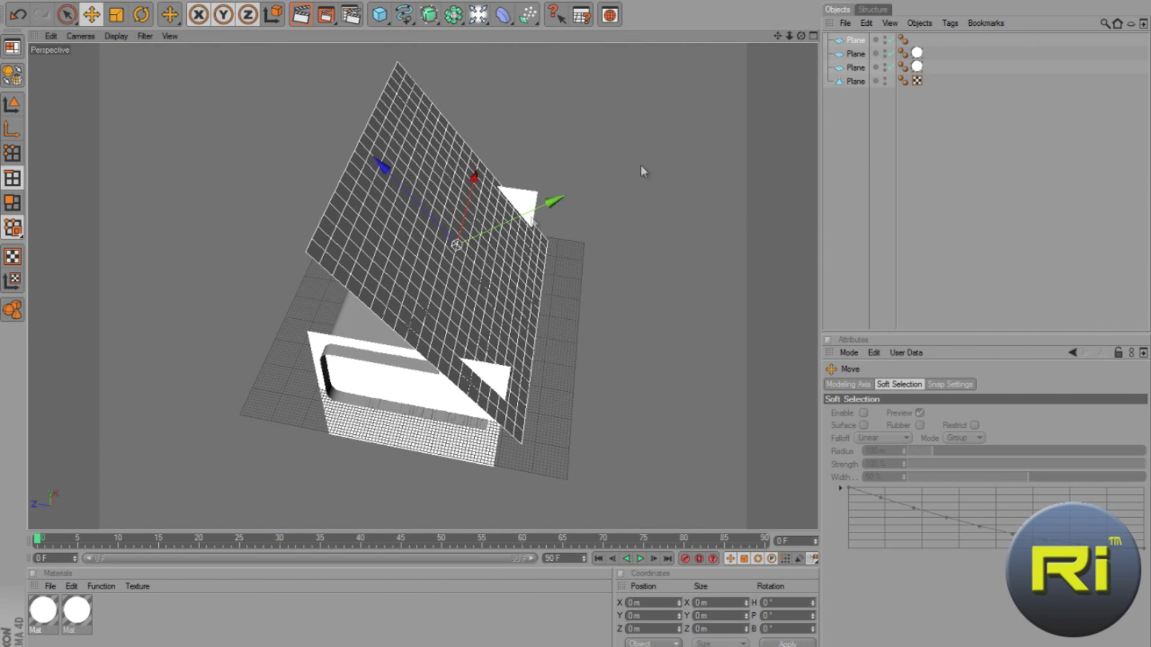
{"action": "left_click_drag", "start_coordinate": [801, 36], "coordinate": [576, 327]}
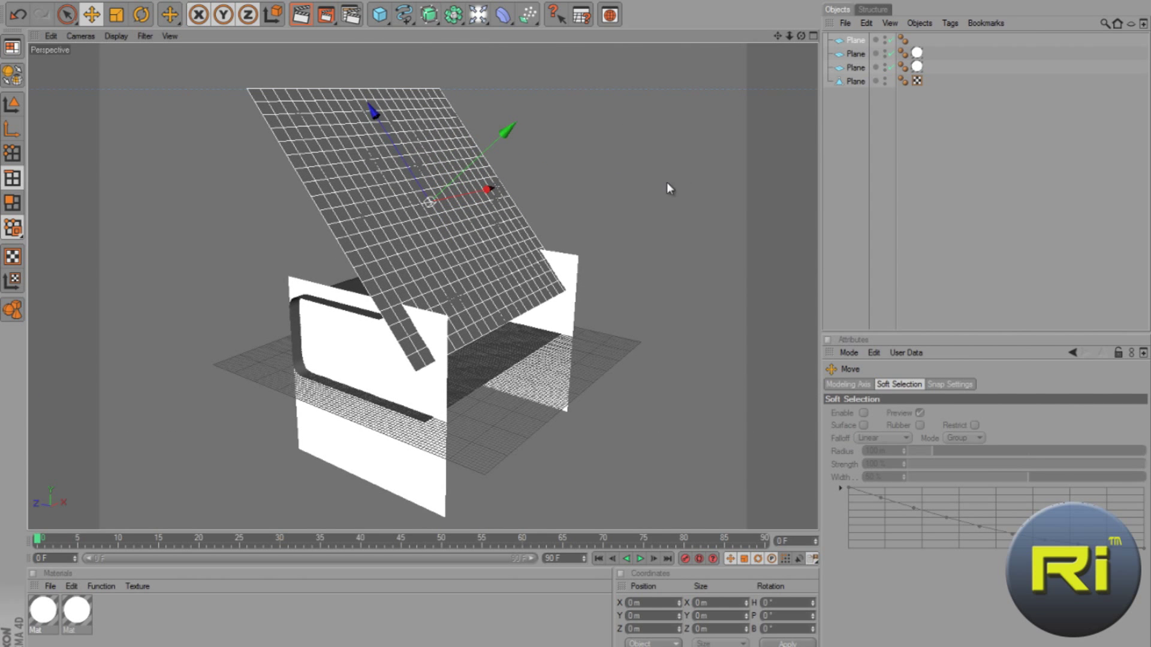
{"action": "scroll", "coordinate": [667, 189], "scroll_direction": "up", "scroll_amount": 3}
{"action": "scroll", "coordinate": [665, 188], "scroll_direction": "down", "scroll_amount": 2}
{"action": "left_click_drag", "start_coordinate": [801, 36], "coordinate": [574, 321]}
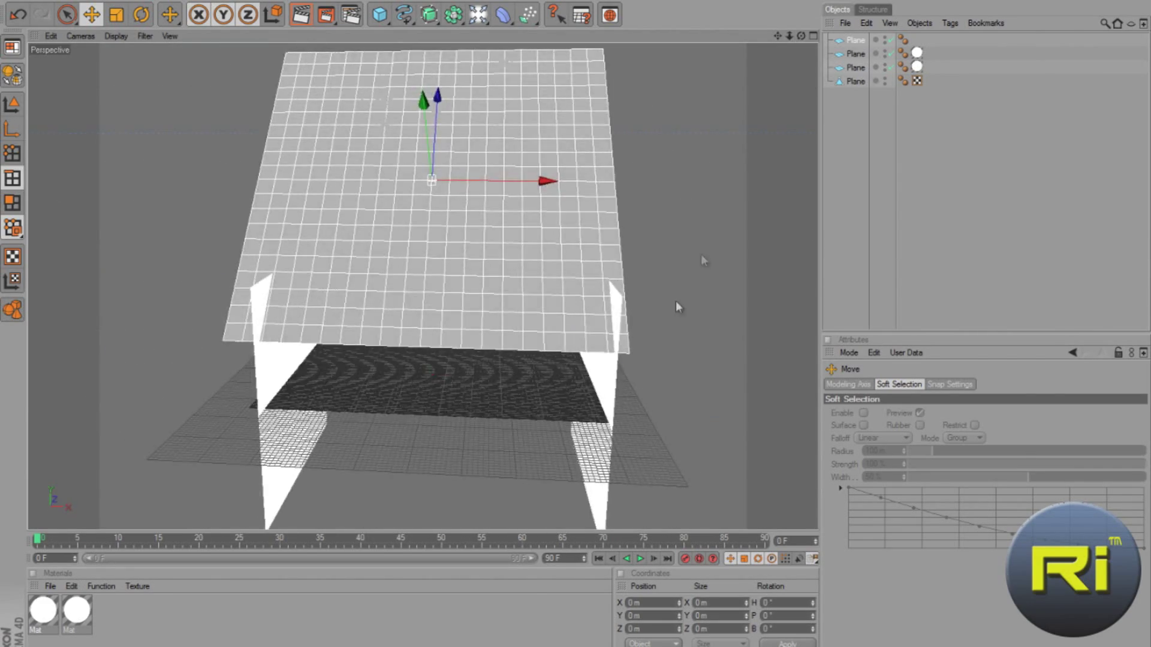
Examine the backdrop from the front, looking beneath the lower edge of the tilted plane.
{"action": "scroll", "coordinate": [654, 317], "scroll_direction": "up", "scroll_amount": 8}
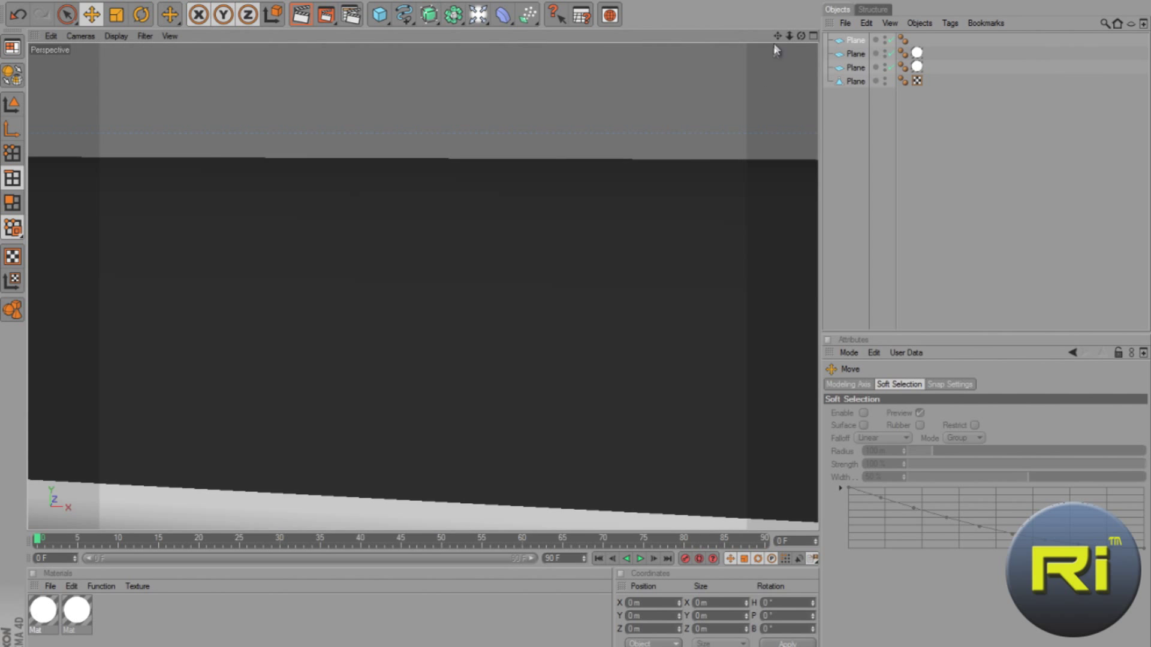
{"action": "left_click_drag", "start_coordinate": [777, 36], "coordinate": [573, 283]}
{"action": "scroll", "coordinate": [668, 248], "scroll_direction": "down", "scroll_amount": 6}
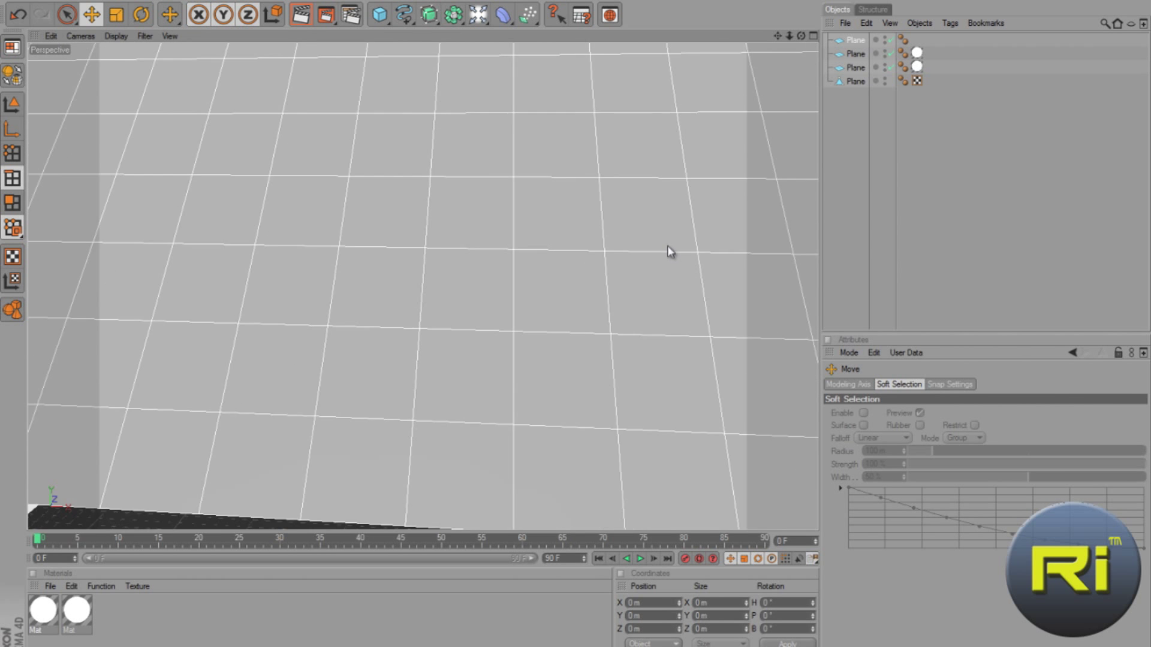
{"action": "scroll", "coordinate": [668, 246], "scroll_direction": "down", "scroll_amount": 10}
{"action": "scroll", "coordinate": [668, 246], "scroll_direction": "up", "scroll_amount": 6}
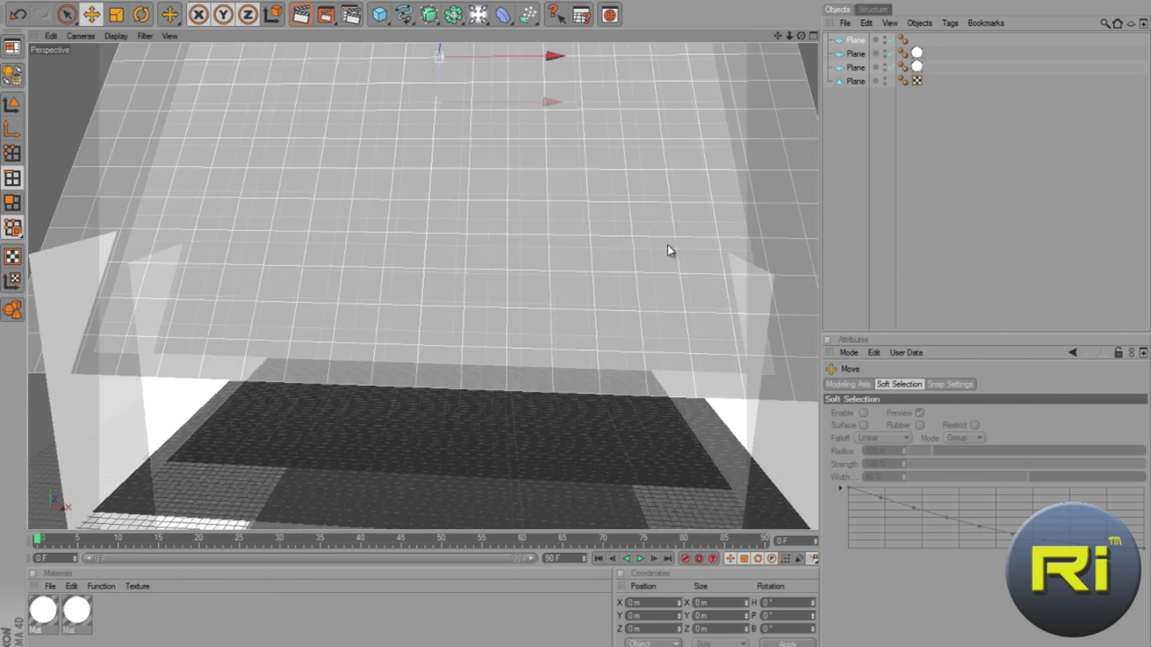
{"action": "key", "text": "ctrl+shift+z"}
{"action": "key", "text": "ctrl+shift+z"}
{"action": "key", "text": "ctrl+shift+z"}
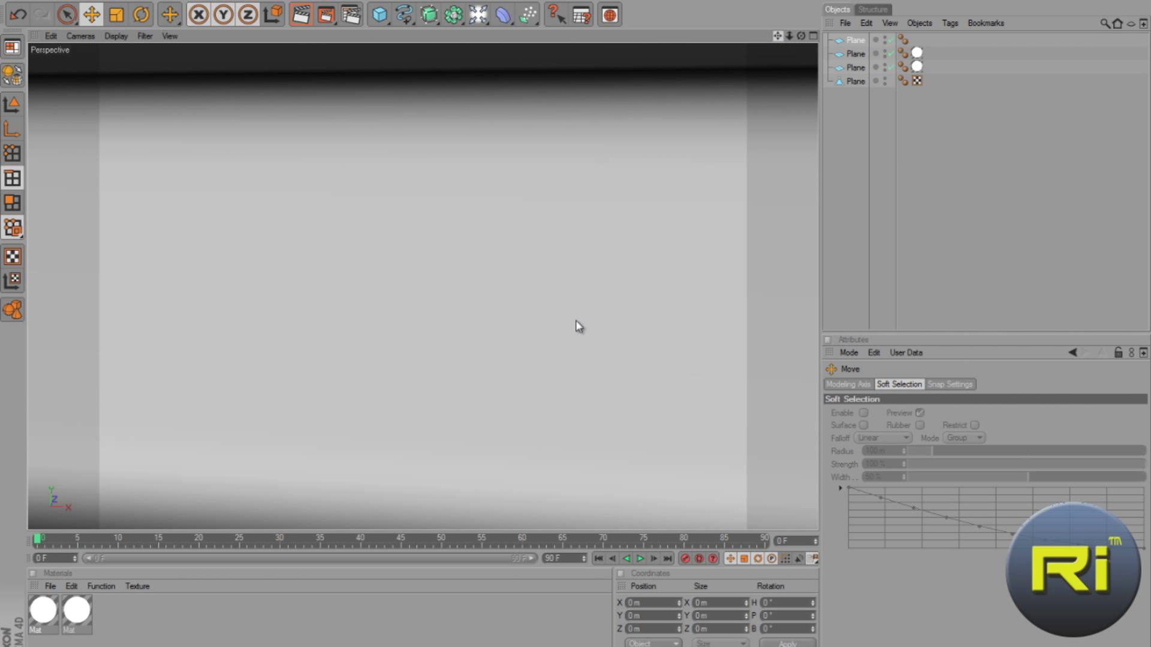
{"action": "mouse_move", "coordinate": [577, 322]}
{"action": "left_mouse_down"}
{"action": "mouse_move", "coordinate": [574, 306]}
{"action": "mouse_move", "coordinate": [577, 322]}
{"action": "left_mouse_up"}
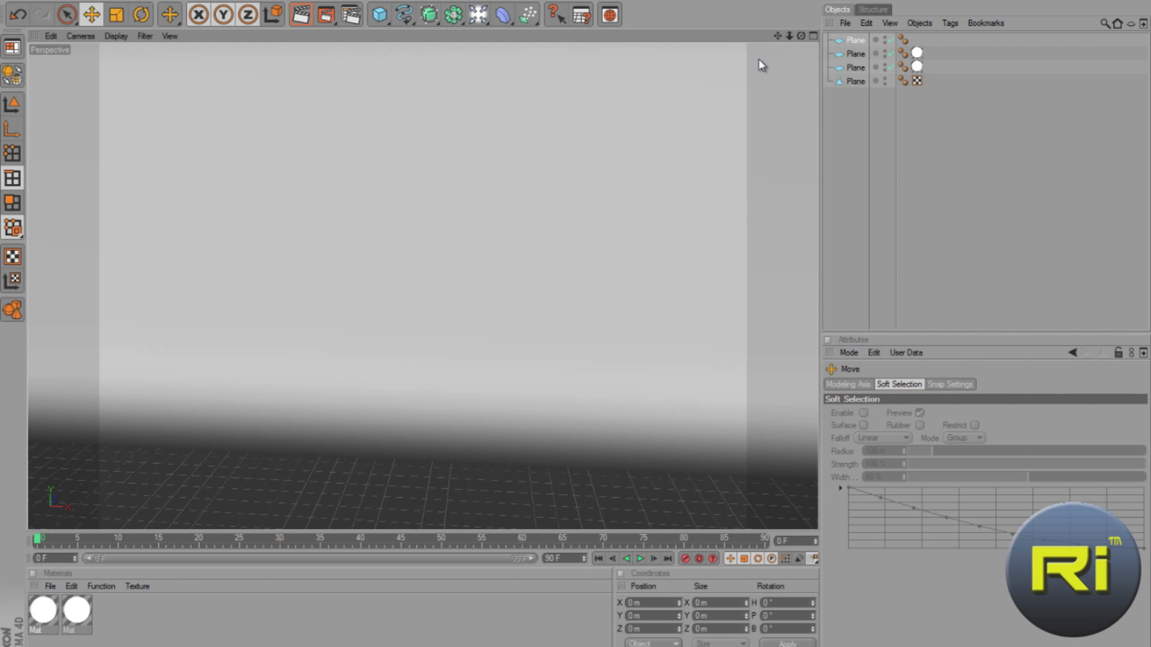
{"action": "left_click_drag", "start_coordinate": [778, 37], "coordinate": [578, 326]}
{"action": "scroll", "coordinate": [450, 264], "scroll_direction": "down", "scroll_amount": 10}
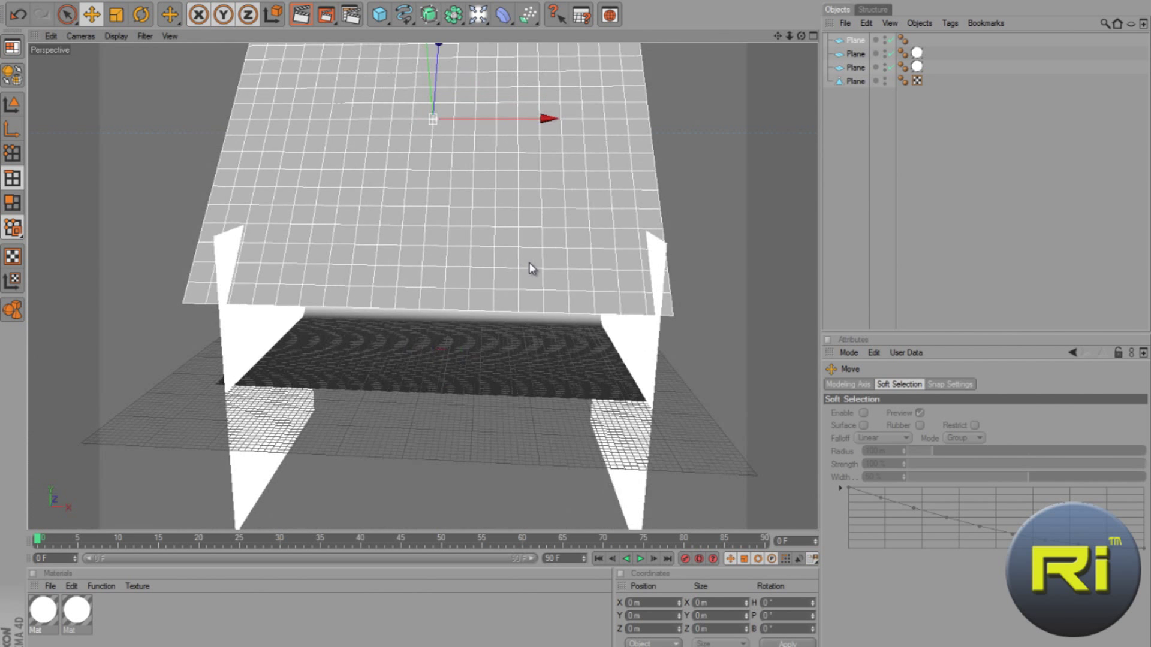
{"action": "key", "text": "ctrl+shift+z"}
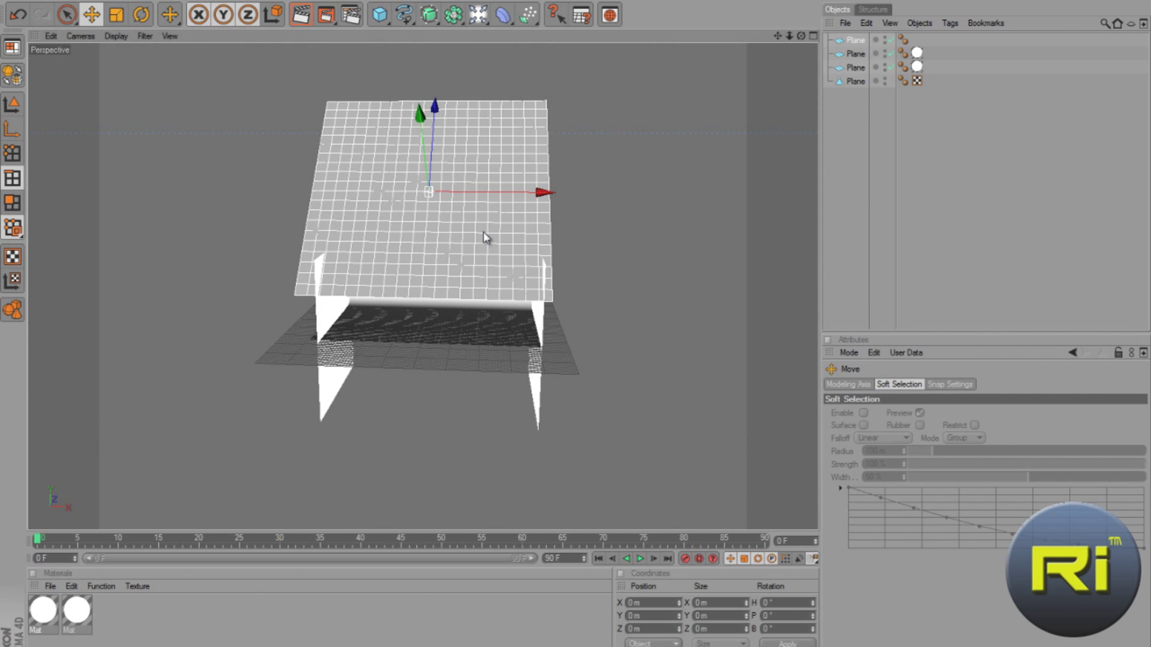
Create a third material with the Color channel disabled and the Luminance channel enabled.
{"action": "double_click", "coordinate": [192, 629]}
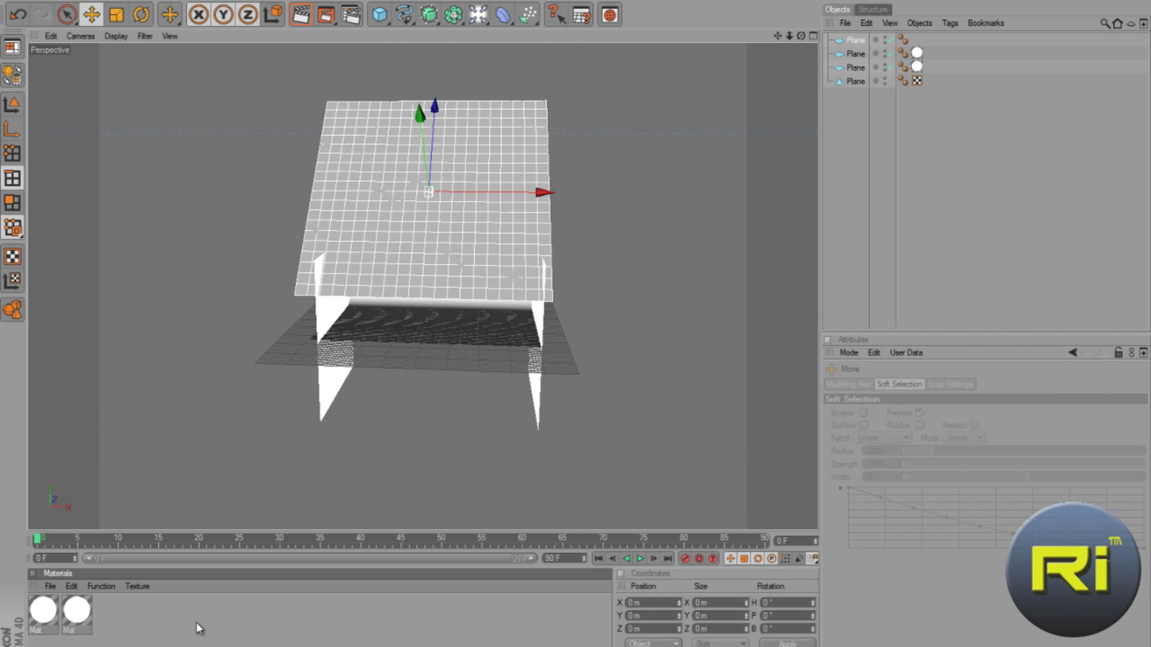
{"action": "double_click", "coordinate": [48, 617]}
{"action": "left_click", "coordinate": [236, 191]}
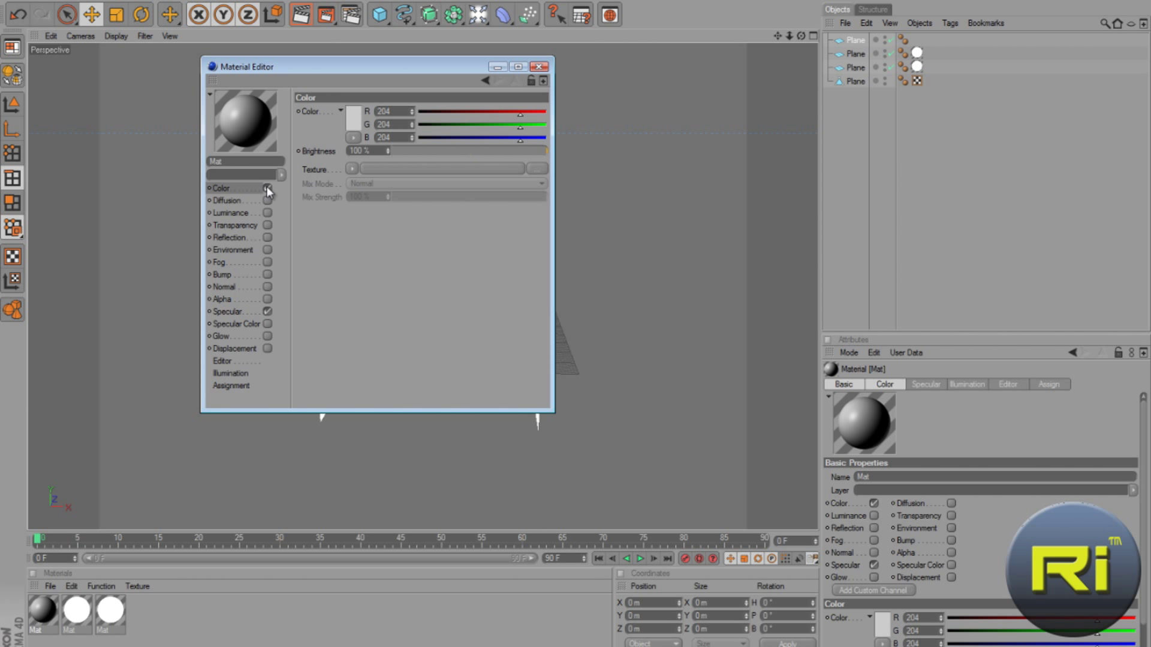
{"action": "left_click", "coordinate": [267, 189]}
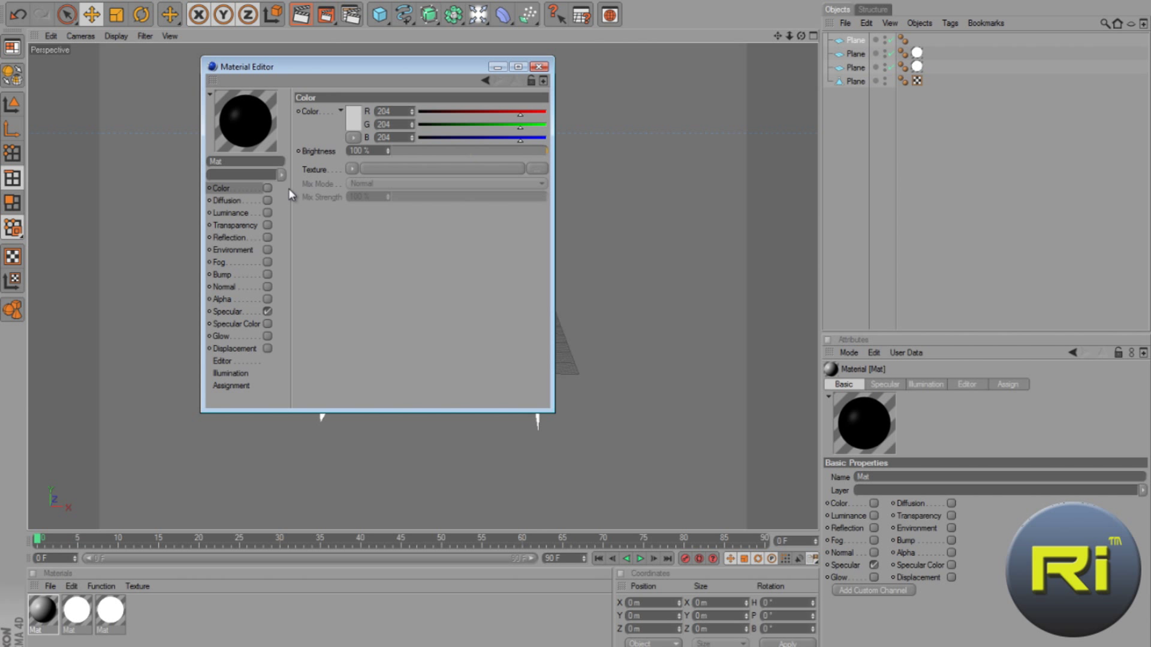
{"action": "left_click", "coordinate": [268, 213]}
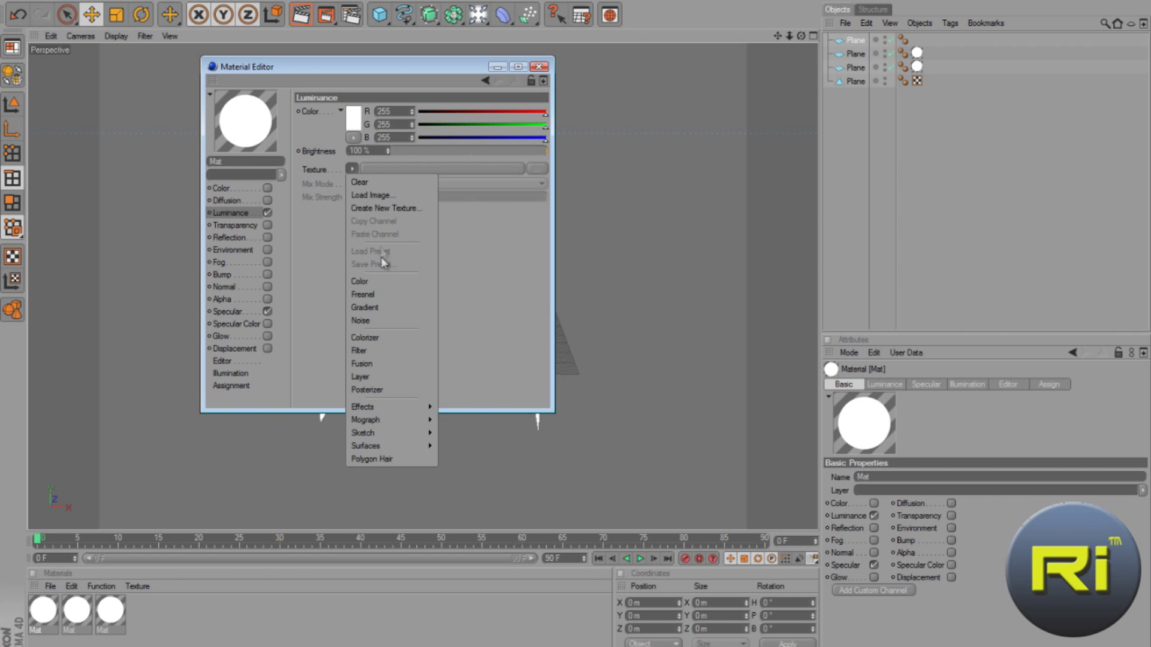
Load a Fresnel shader into the material's Luminance texture and set the gradient's black end to mid-grey (RGB 139).
{"action": "left_click", "coordinate": [372, 293]}
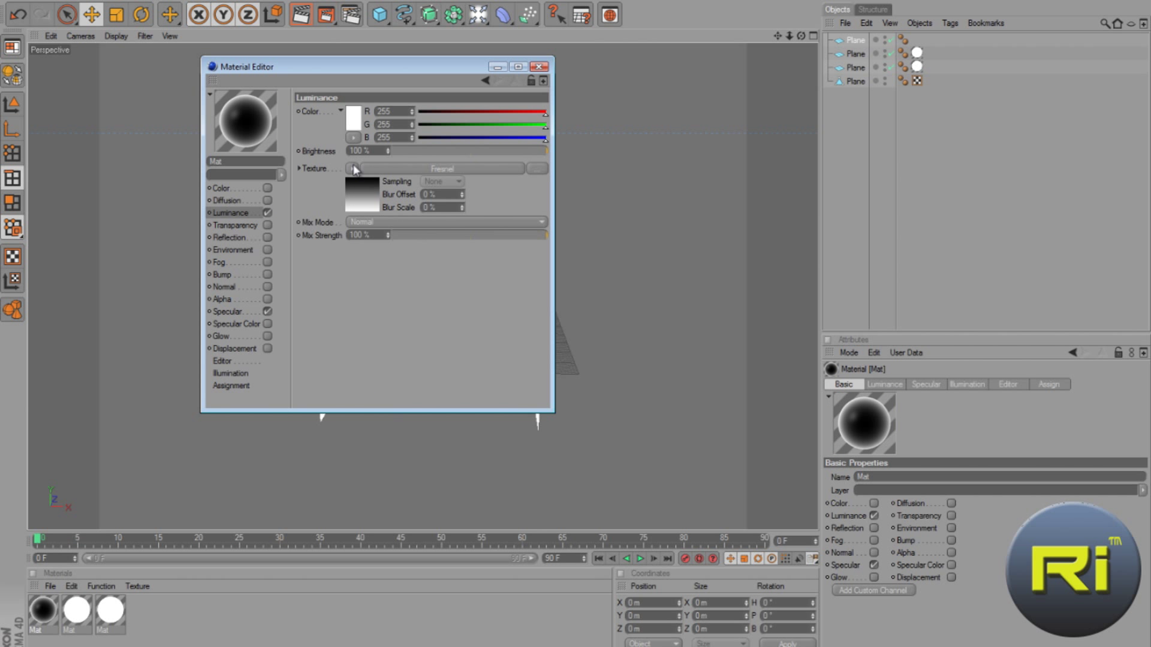
{"action": "left_click", "coordinate": [353, 169]}
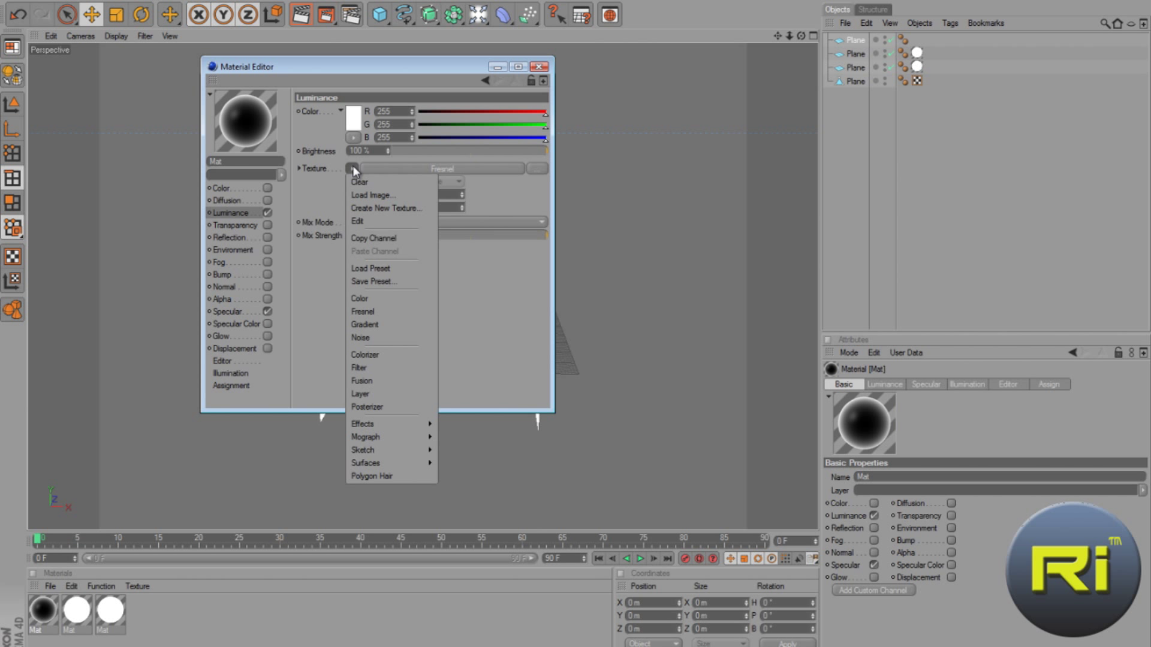
{"action": "left_click", "coordinate": [454, 301]}
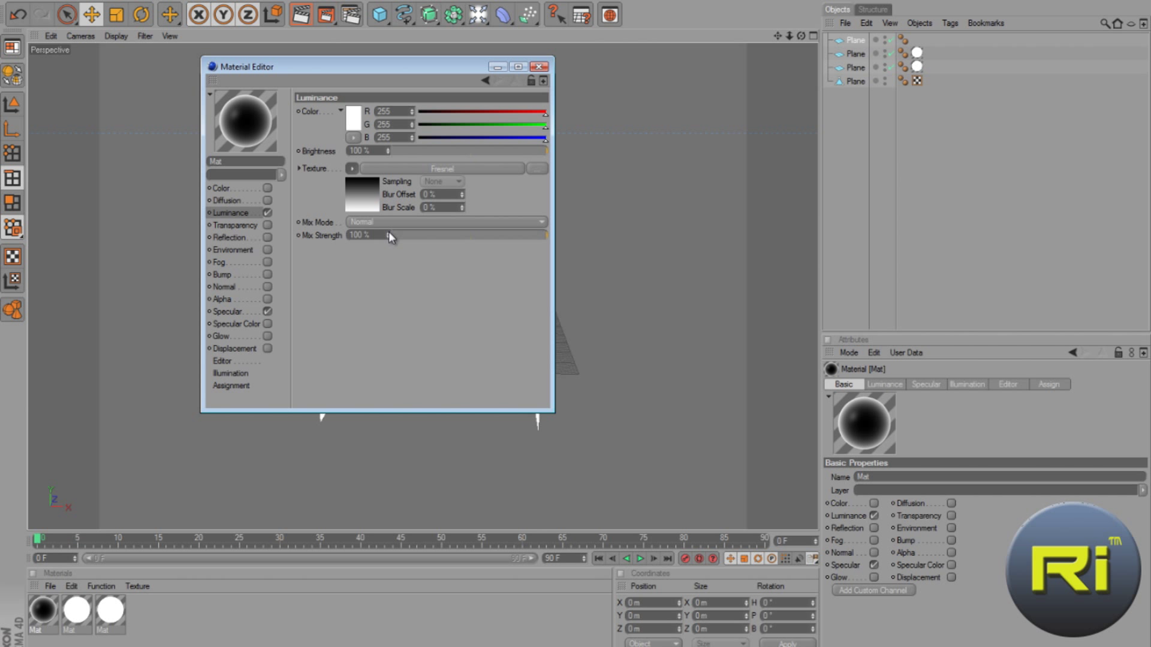
{"action": "left_click", "coordinate": [373, 201]}
{"action": "double_click", "coordinate": [547, 223]}
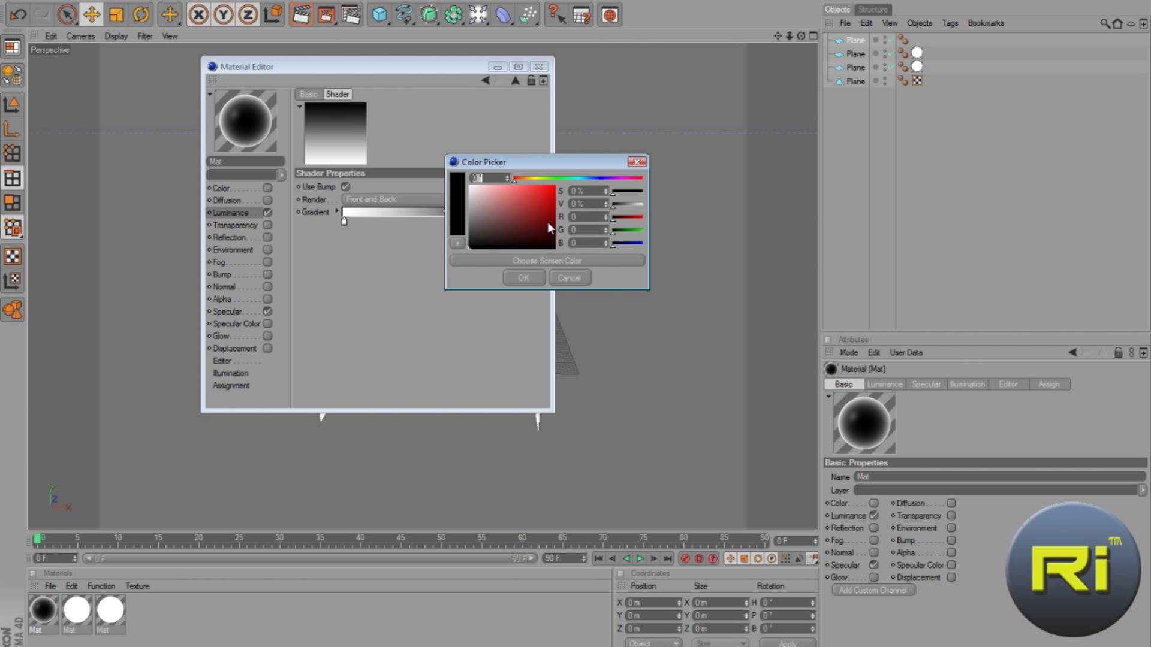
{"action": "left_click_drag", "start_coordinate": [530, 217], "coordinate": [441, 219]}
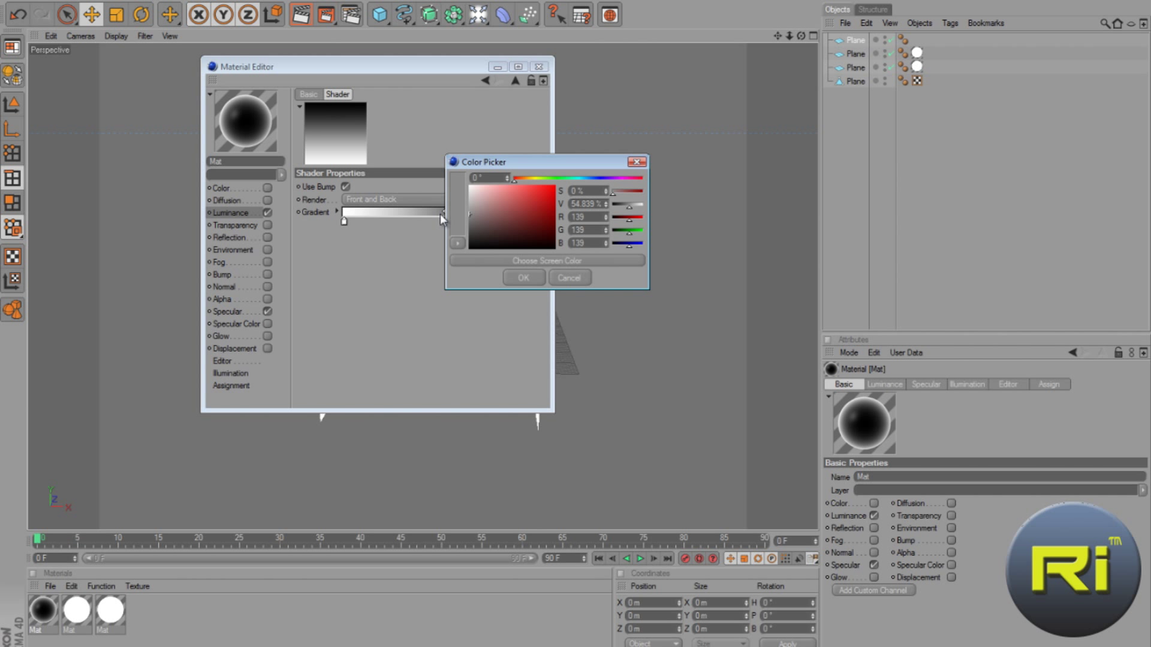
{"action": "left_click", "coordinate": [519, 277]}
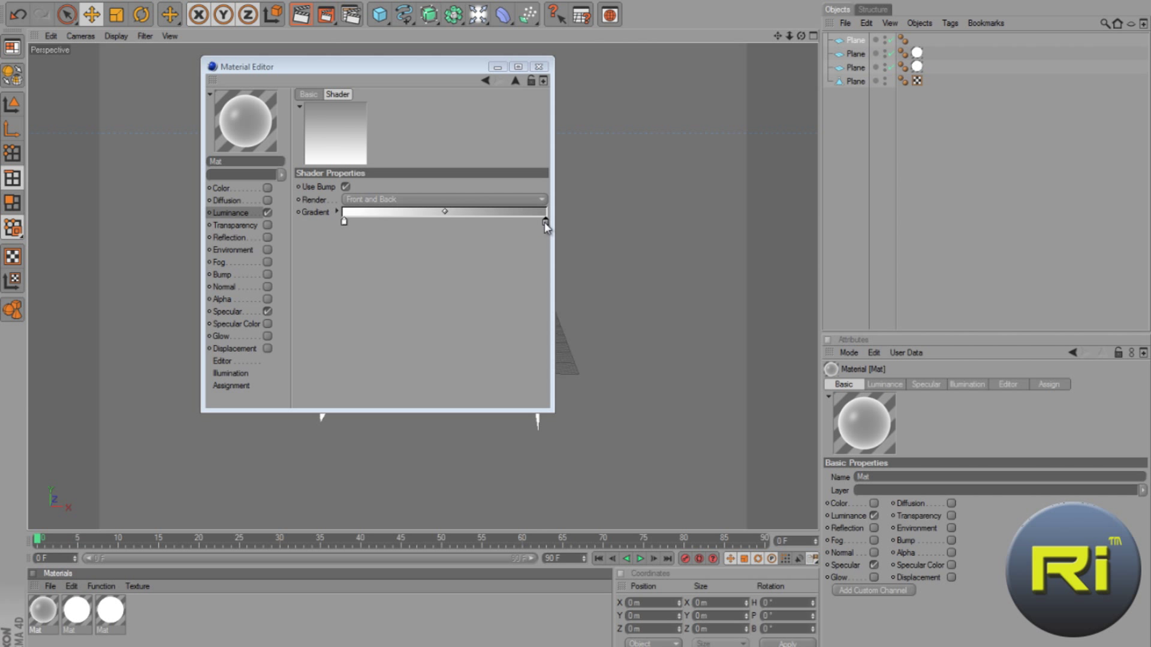
Add a light grey knot (RGB 189) to the Fresnel gradient near its darker end.
{"action": "double_click", "coordinate": [514, 224]}
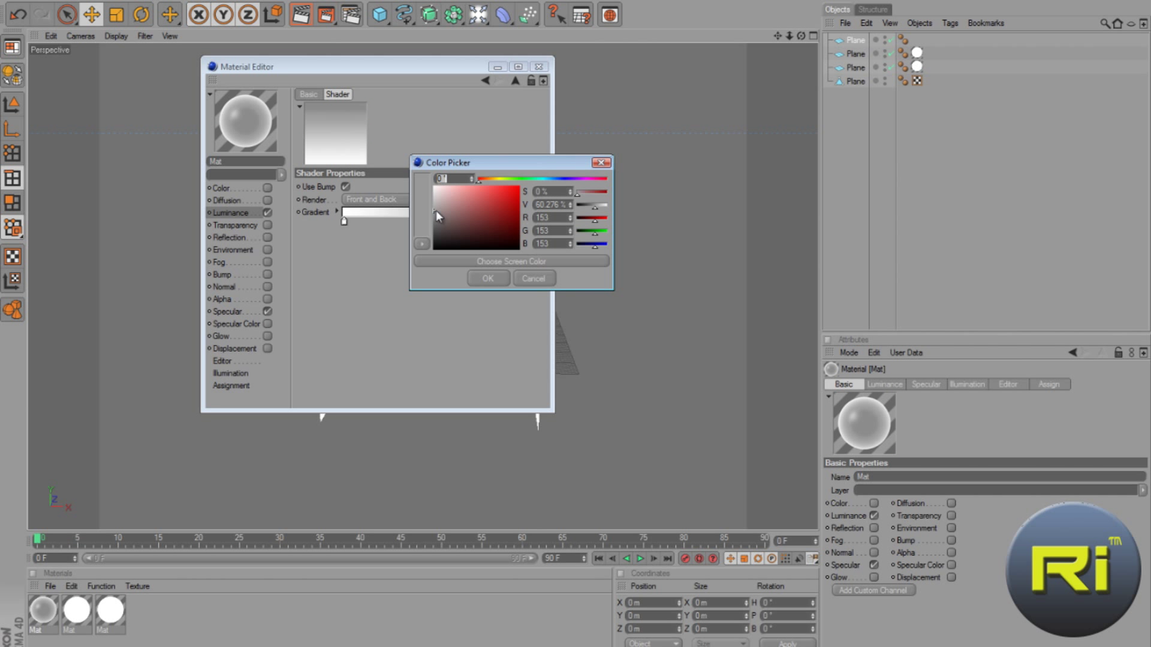
{"action": "left_click_drag", "start_coordinate": [436, 211], "coordinate": [432, 204]}
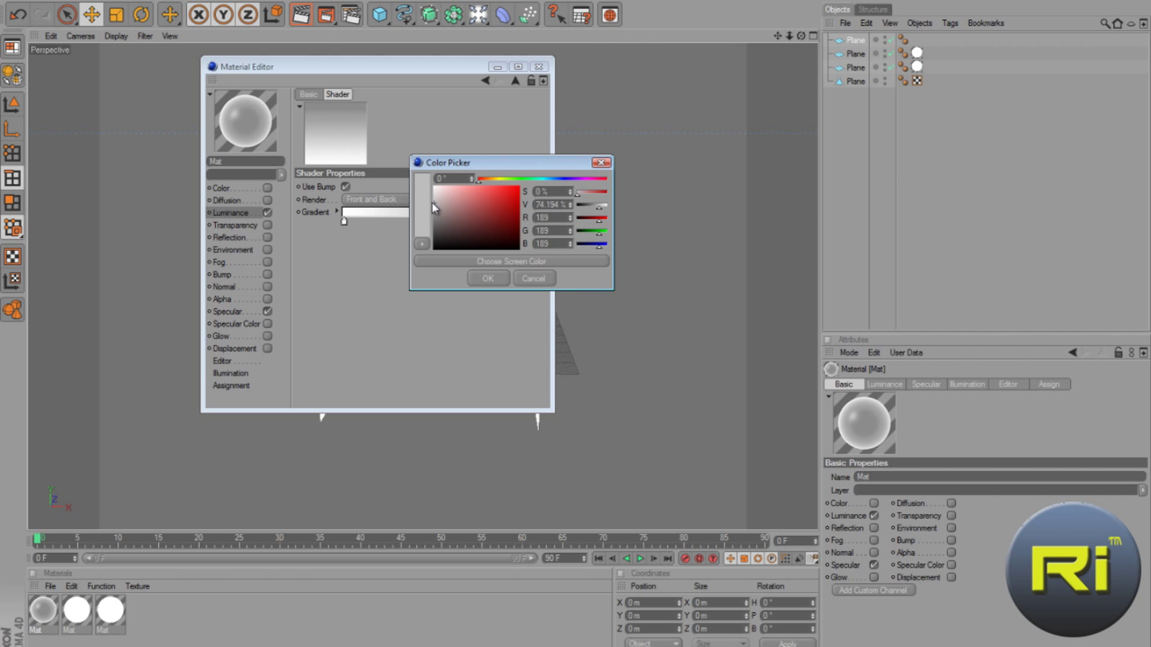
{"action": "left_click", "coordinate": [482, 277]}
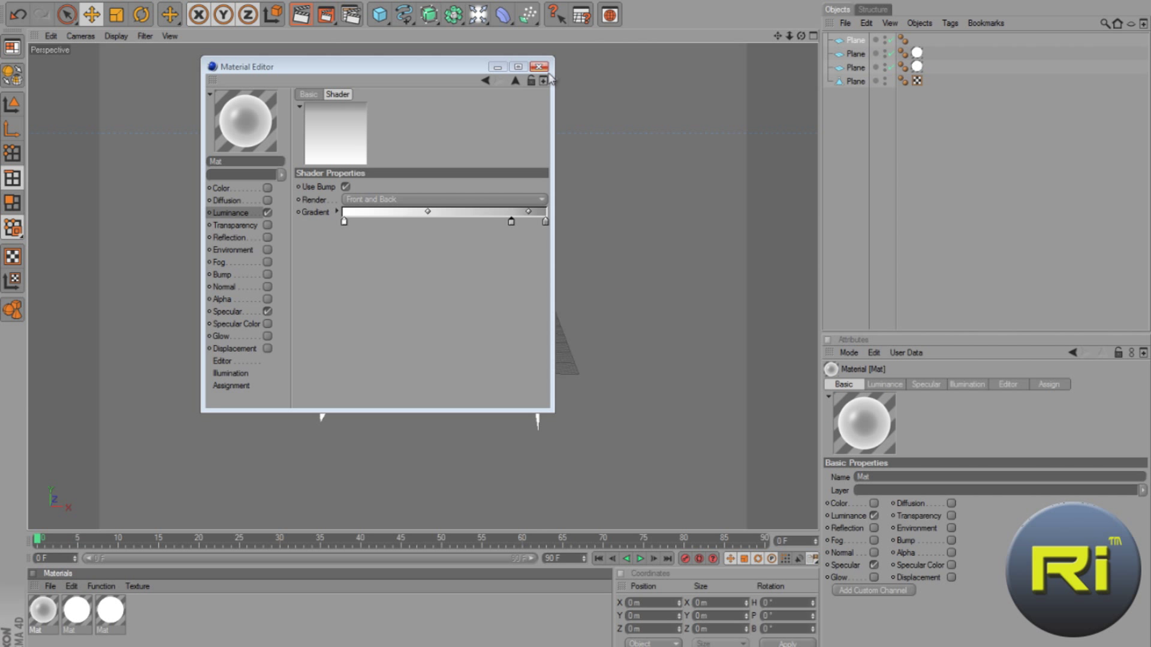
Adjust the Luminance brightness and review the Fresnel shader's render side setting.
{"action": "left_click", "coordinate": [254, 211]}
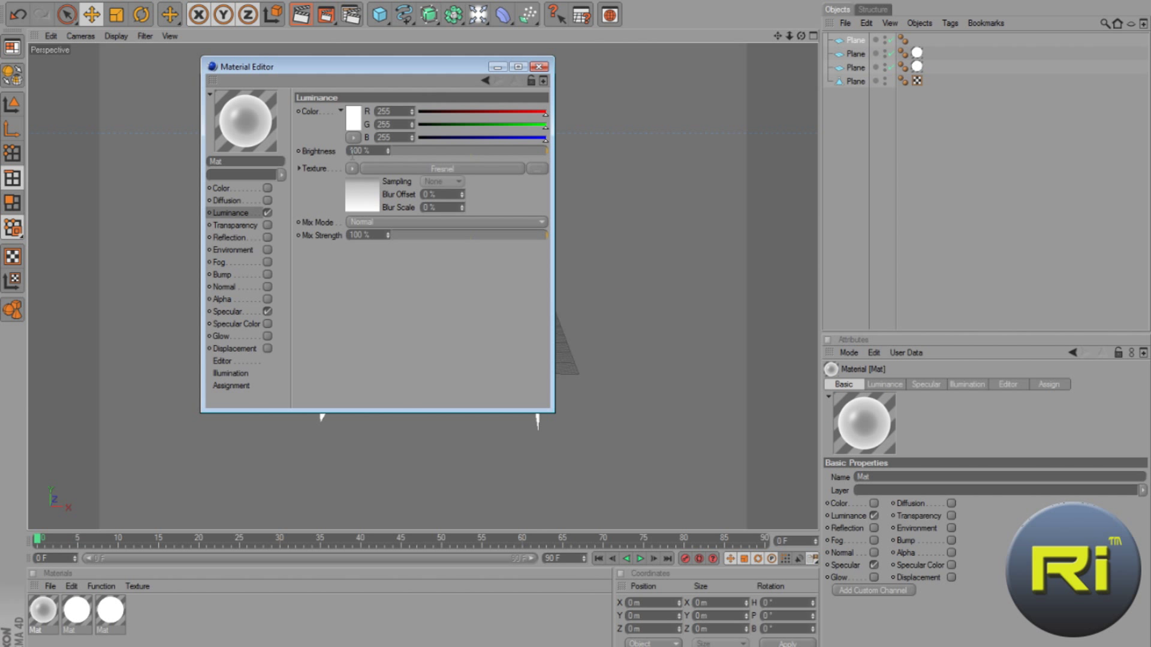
{"action": "left_click_drag", "start_coordinate": [393, 147], "coordinate": [388, 144]}
{"action": "left_click_drag", "start_coordinate": [388, 148], "coordinate": [405, 97]}
{"action": "left_click", "coordinate": [392, 171]}
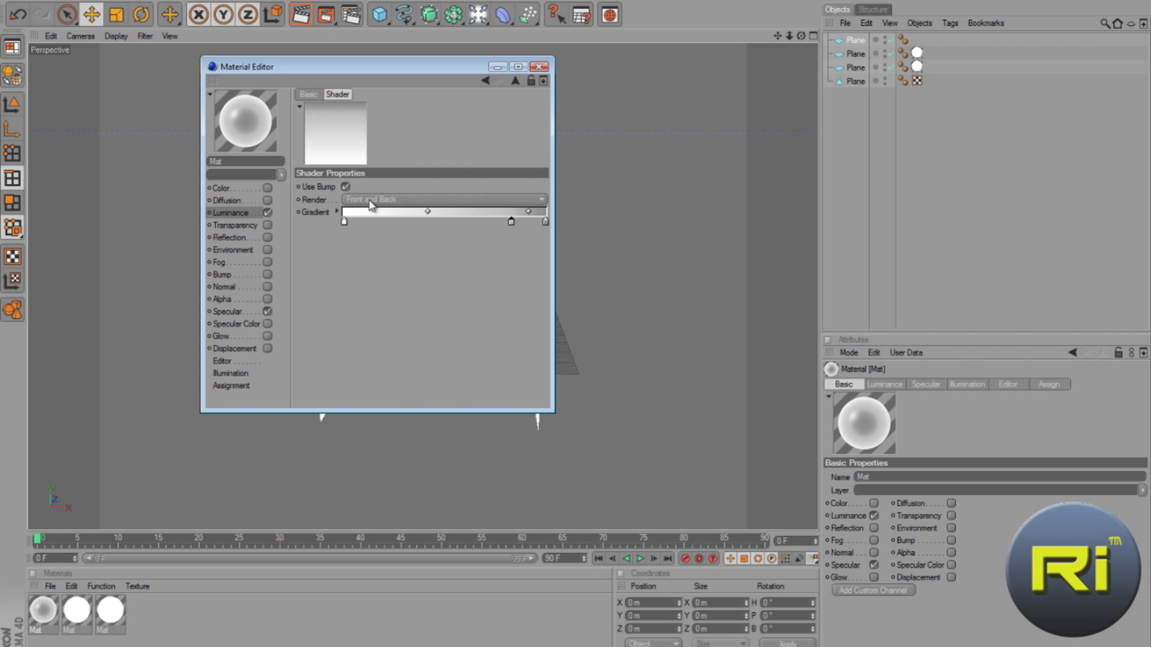
{"action": "left_click", "coordinate": [371, 202]}
{"action": "left_click", "coordinate": [370, 200]}
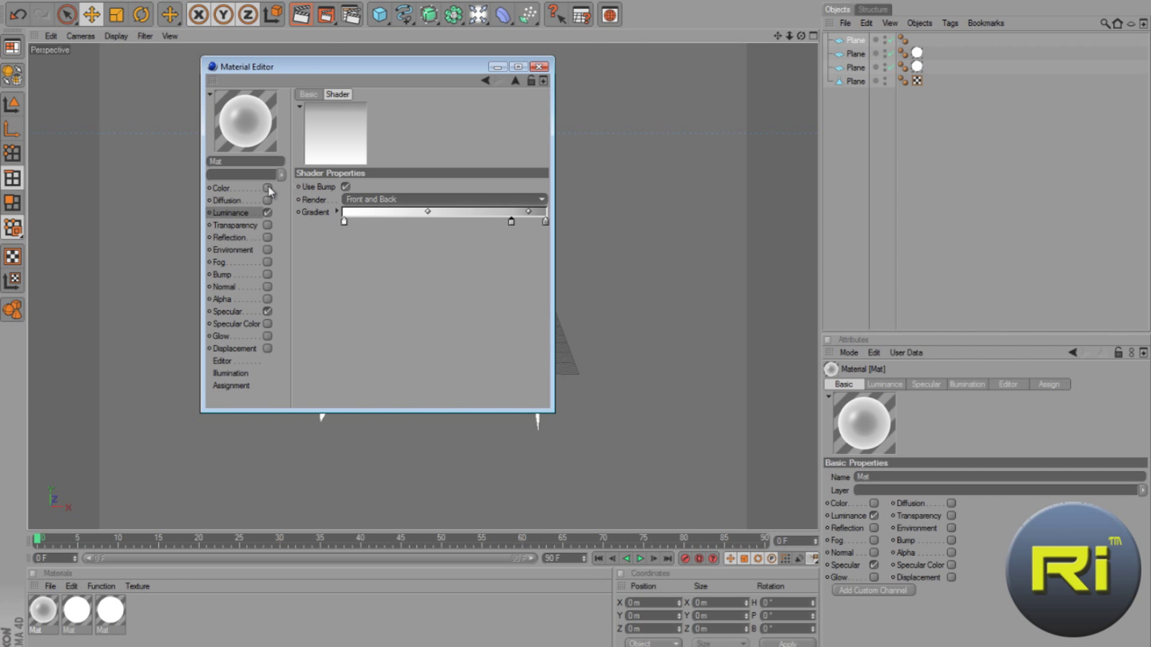
Set the material's Luminance color to a warm white, RGB 255, 251, 242, and close the material's settings.
{"action": "left_click", "coordinate": [243, 214]}
{"action": "left_click", "coordinate": [354, 116]}
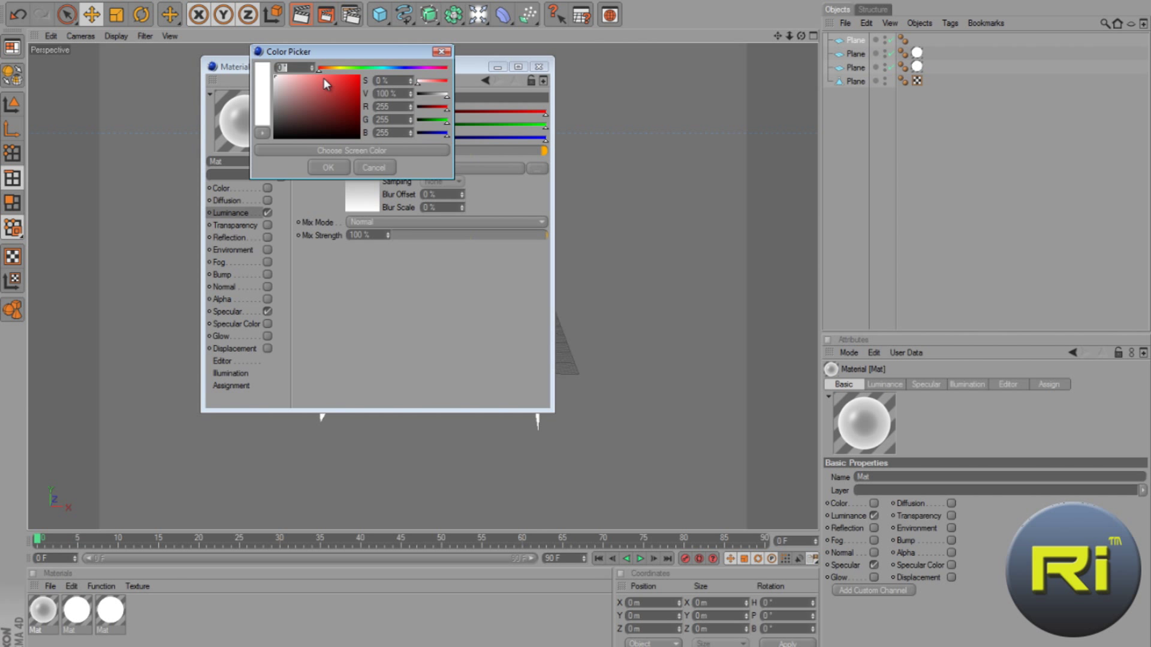
{"action": "left_click_drag", "start_coordinate": [325, 71], "coordinate": [277, 72]}
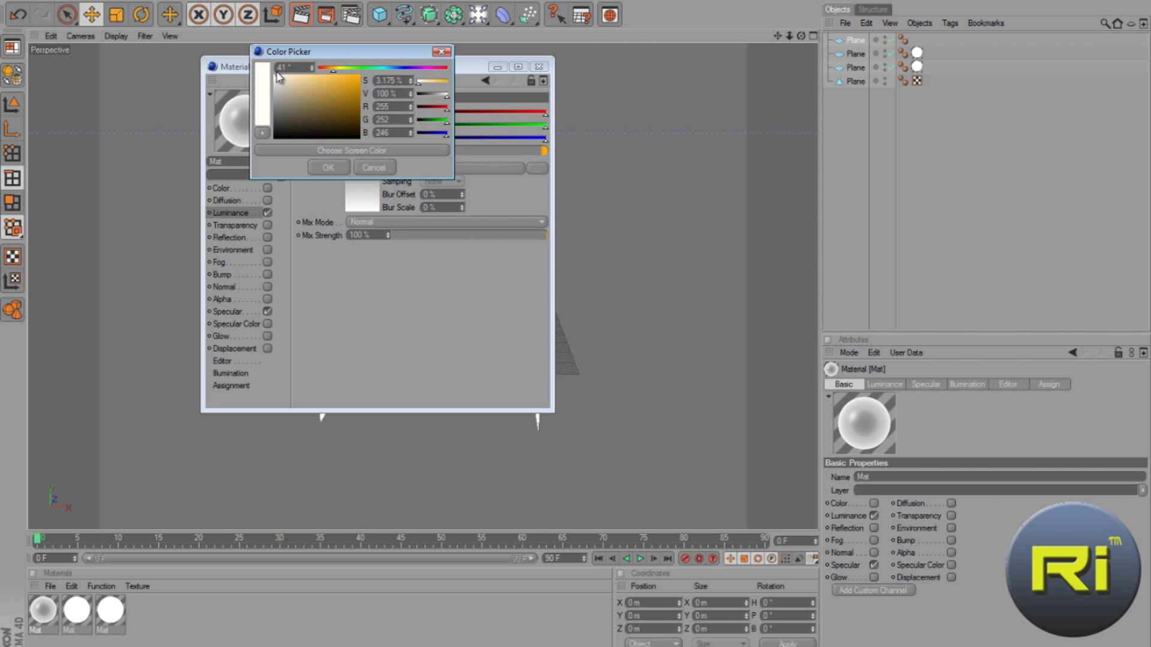
{"action": "left_click", "coordinate": [325, 168]}
{"action": "left_click", "coordinate": [539, 67]}
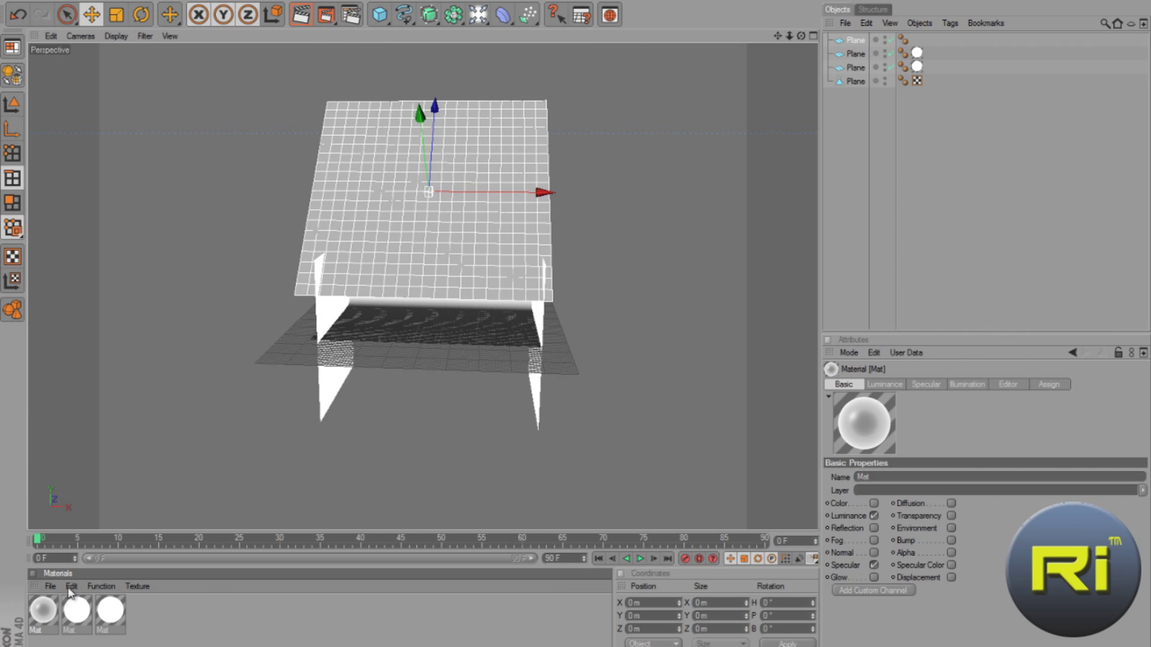
Apply the Fresnel luminance material to the tilted overhead plane and render a close view of the backdrop.
{"action": "left_click_drag", "start_coordinate": [44, 619], "coordinate": [380, 275]}
{"action": "scroll", "coordinate": [386, 270], "scroll_direction": "up", "scroll_amount": 5}
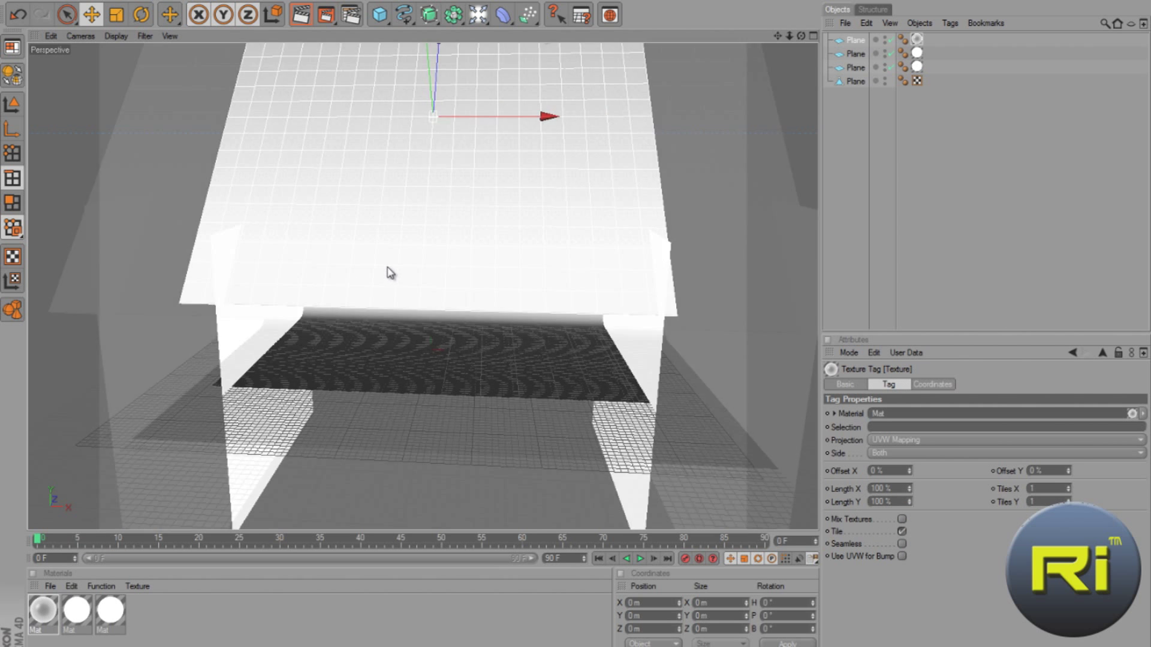
{"action": "scroll", "coordinate": [411, 234], "scroll_direction": "down", "scroll_amount": 6}
{"action": "scroll", "coordinate": [419, 185], "scroll_direction": "up", "scroll_amount": 6}
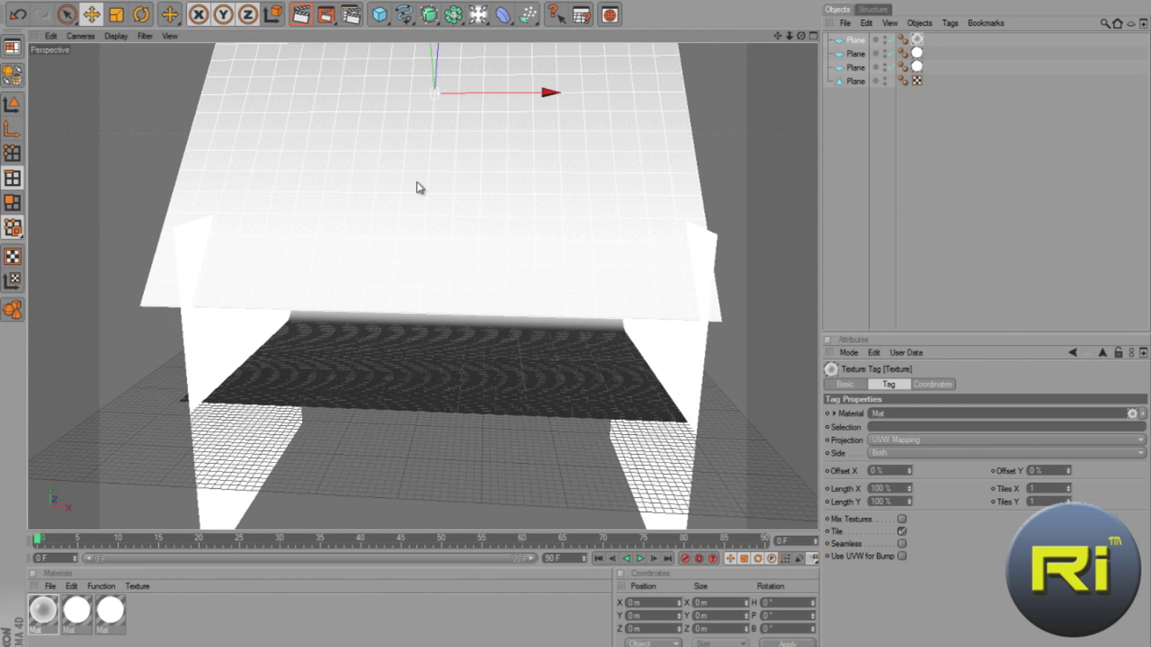
{"action": "scroll", "coordinate": [417, 182], "scroll_direction": "up", "scroll_amount": 5}
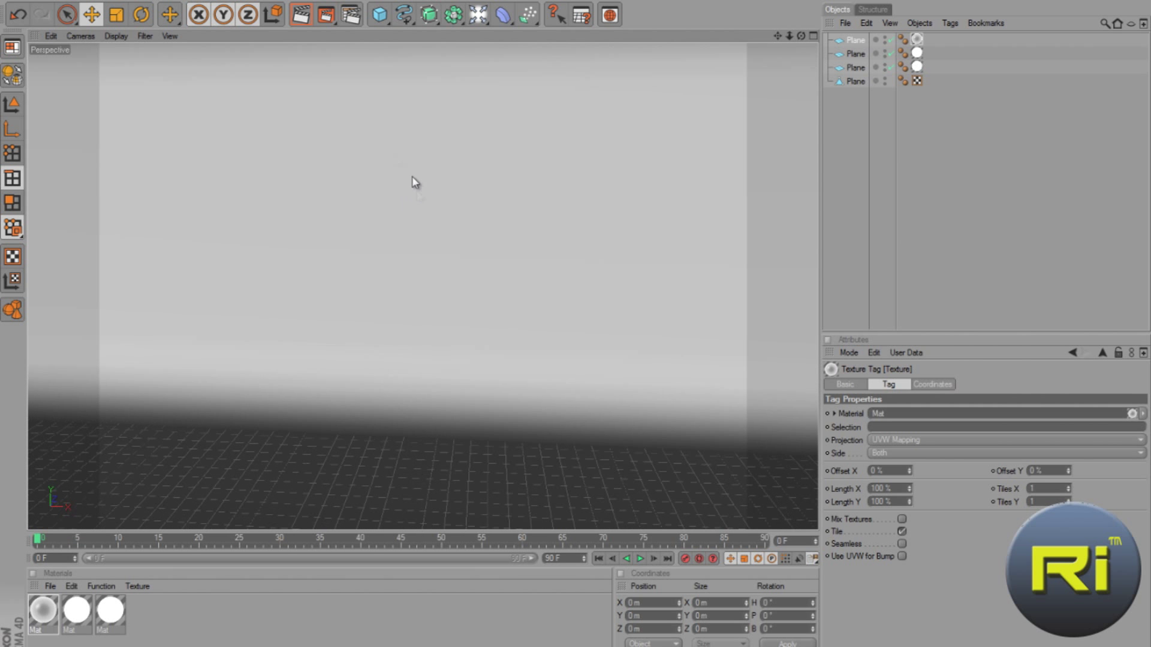
{"action": "left_click", "coordinate": [302, 16]}
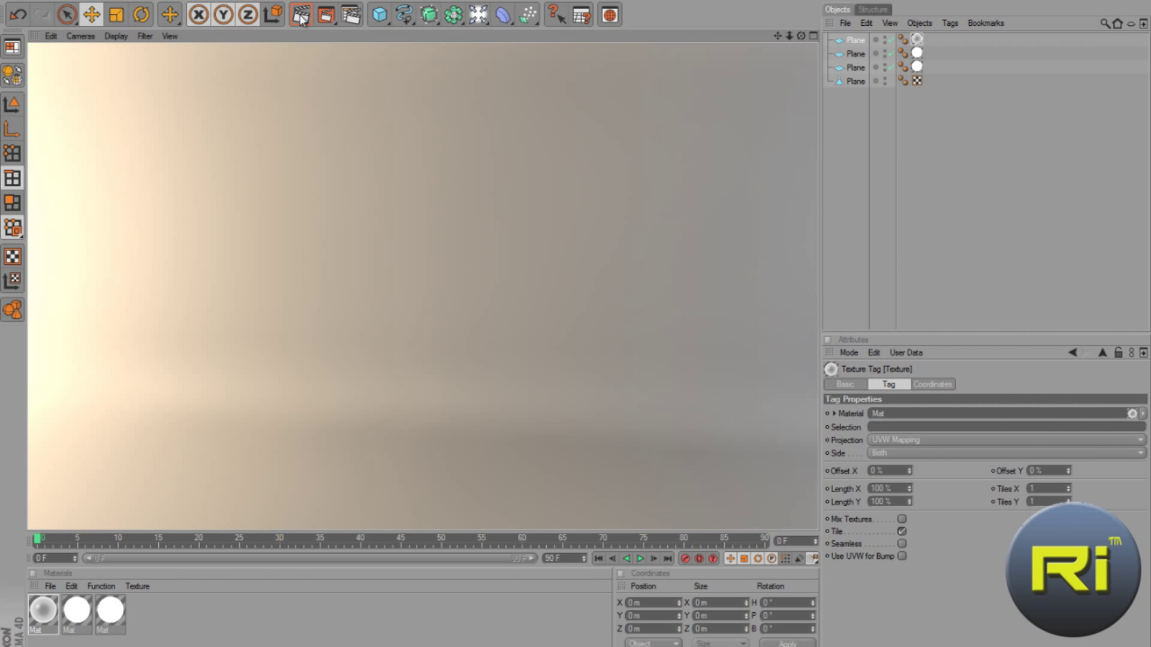
Examine the light planes from outside and the backdrop's curved wall and floor from inside the studio.
{"action": "scroll", "coordinate": [491, 287], "scroll_direction": "down", "scroll_amount": 5}
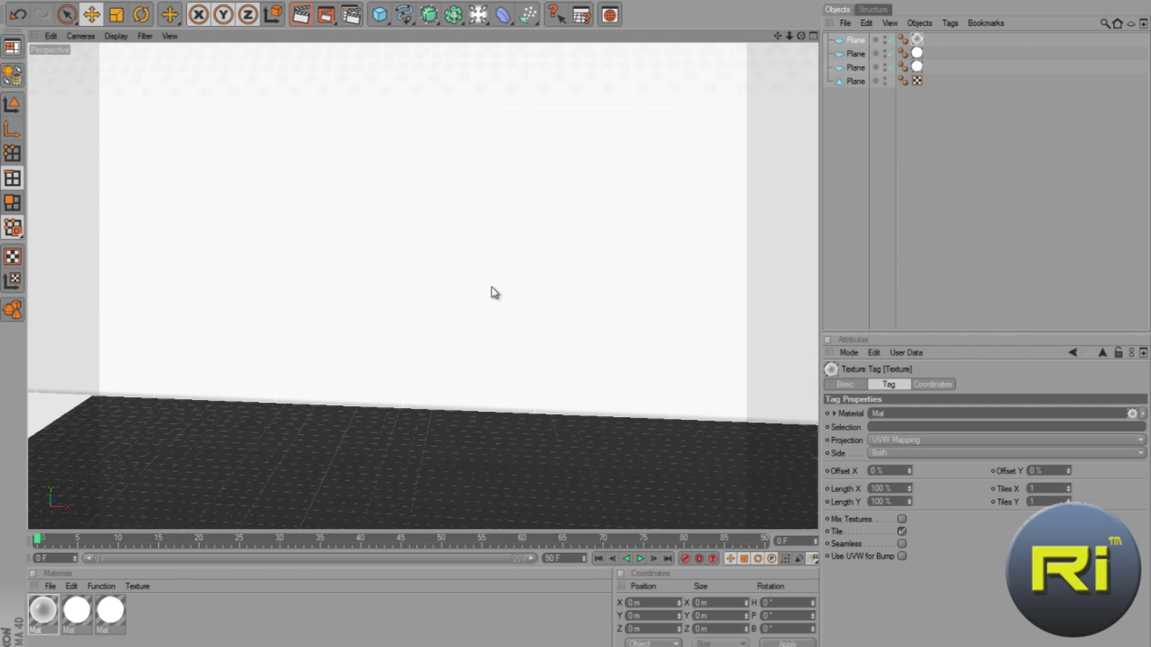
{"action": "scroll", "coordinate": [494, 293], "scroll_direction": "down", "scroll_amount": 10}
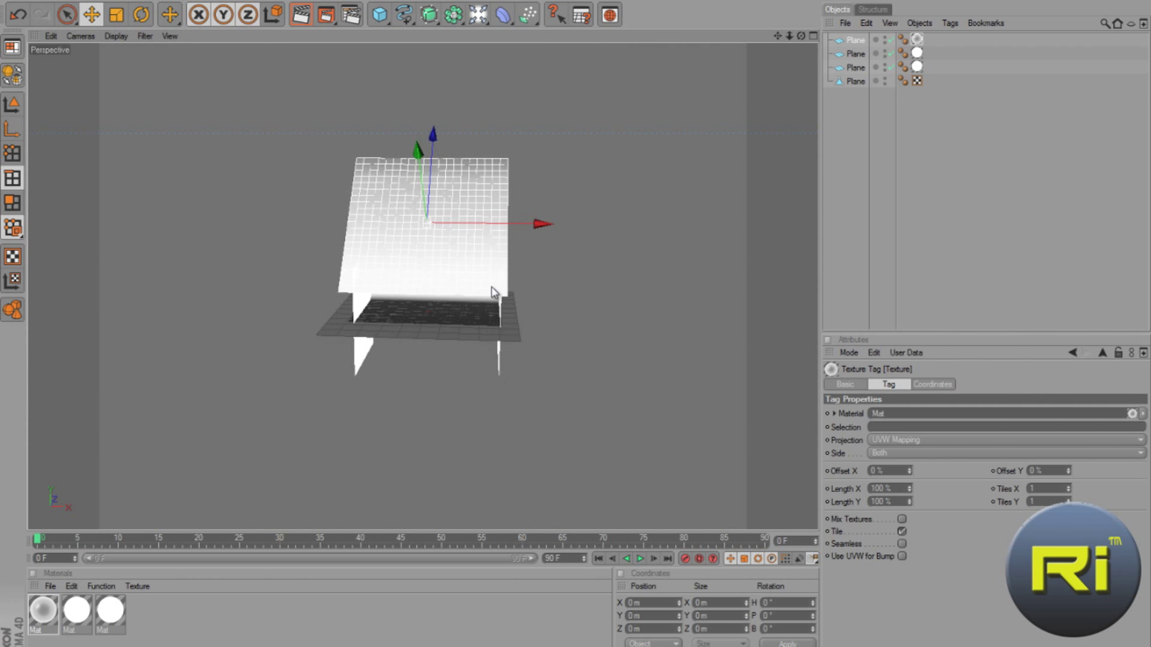
{"action": "scroll", "coordinate": [493, 292], "scroll_direction": "up", "scroll_amount": 10}
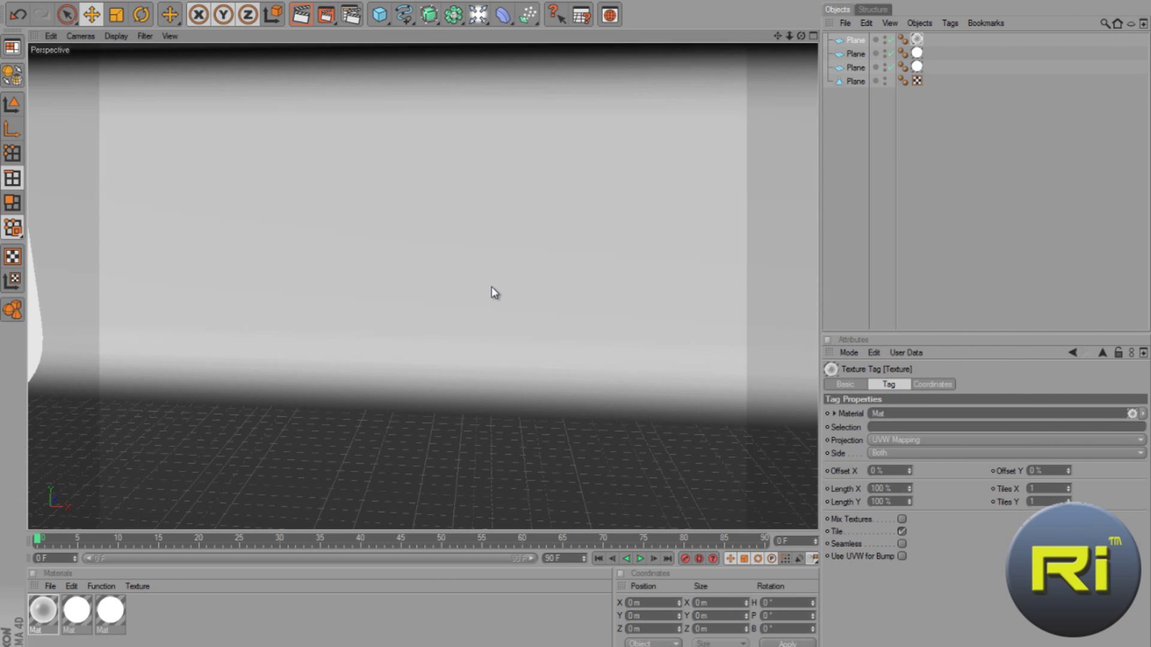
{"action": "scroll", "coordinate": [494, 293], "scroll_direction": "up", "scroll_amount": 3}
{"action": "scroll", "coordinate": [493, 293], "scroll_direction": "down", "scroll_amount": 2}
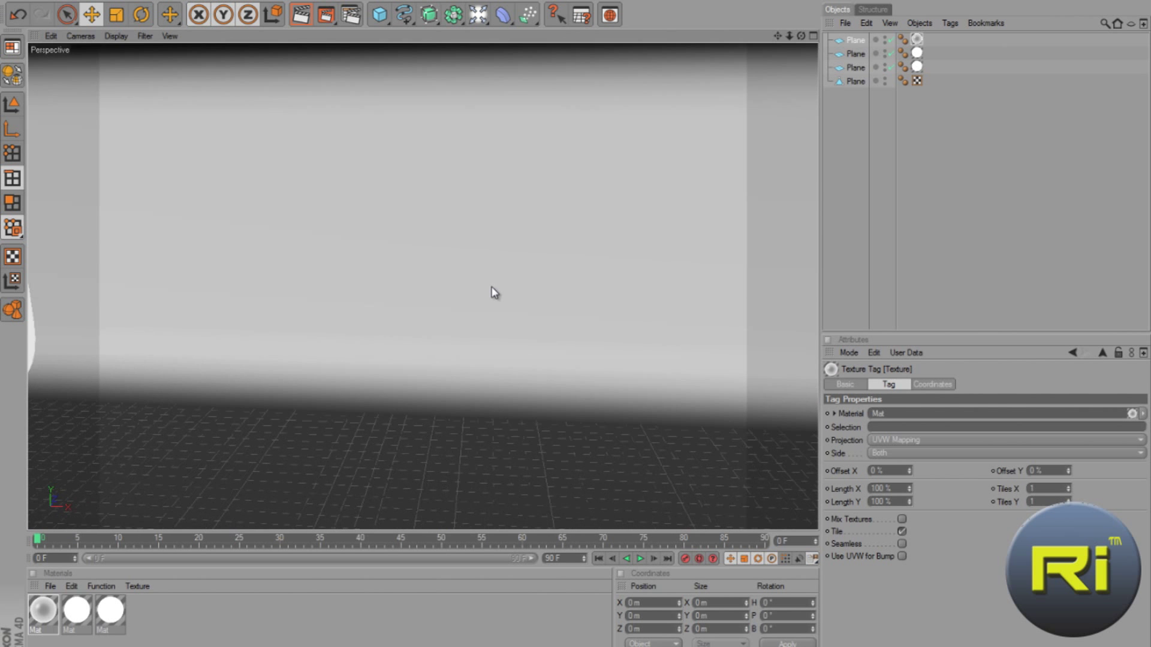
{"action": "scroll", "coordinate": [493, 293], "scroll_direction": "up", "scroll_amount": 2}
{"action": "scroll", "coordinate": [494, 293], "scroll_direction": "down", "scroll_amount": 2}
{"action": "scroll", "coordinate": [494, 292], "scroll_direction": "up", "scroll_amount": 2}
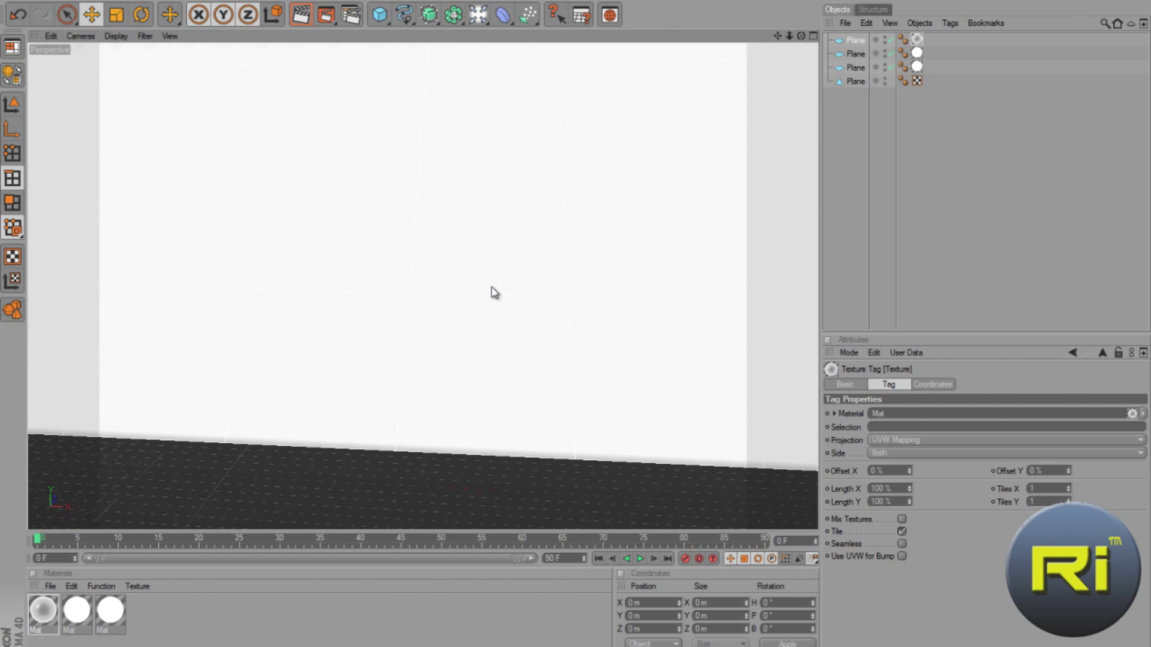
{"action": "scroll", "coordinate": [494, 293], "scroll_direction": "down", "scroll_amount": 2}
{"action": "scroll", "coordinate": [491, 288], "scroll_direction": "up", "scroll_amount": 2}
{"action": "scroll", "coordinate": [476, 301], "scroll_direction": "down", "scroll_amount": 1}
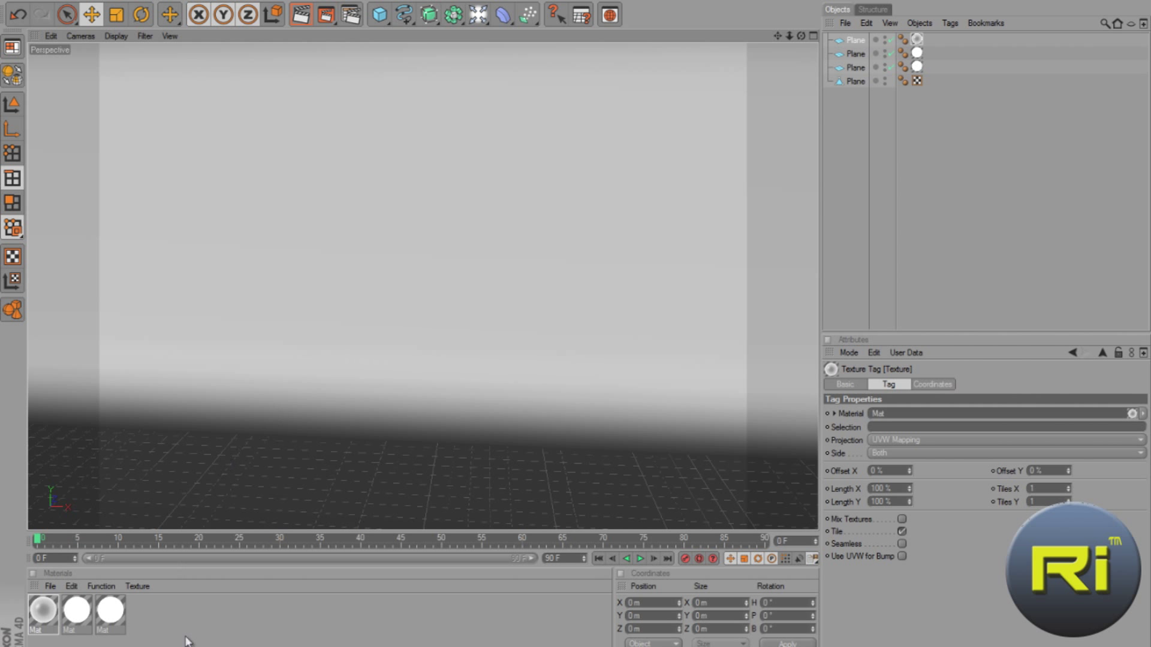
Create a fourth material and set its Color channel to black.
{"action": "double_click", "coordinate": [208, 615]}
{"action": "double_click", "coordinate": [47, 612]}
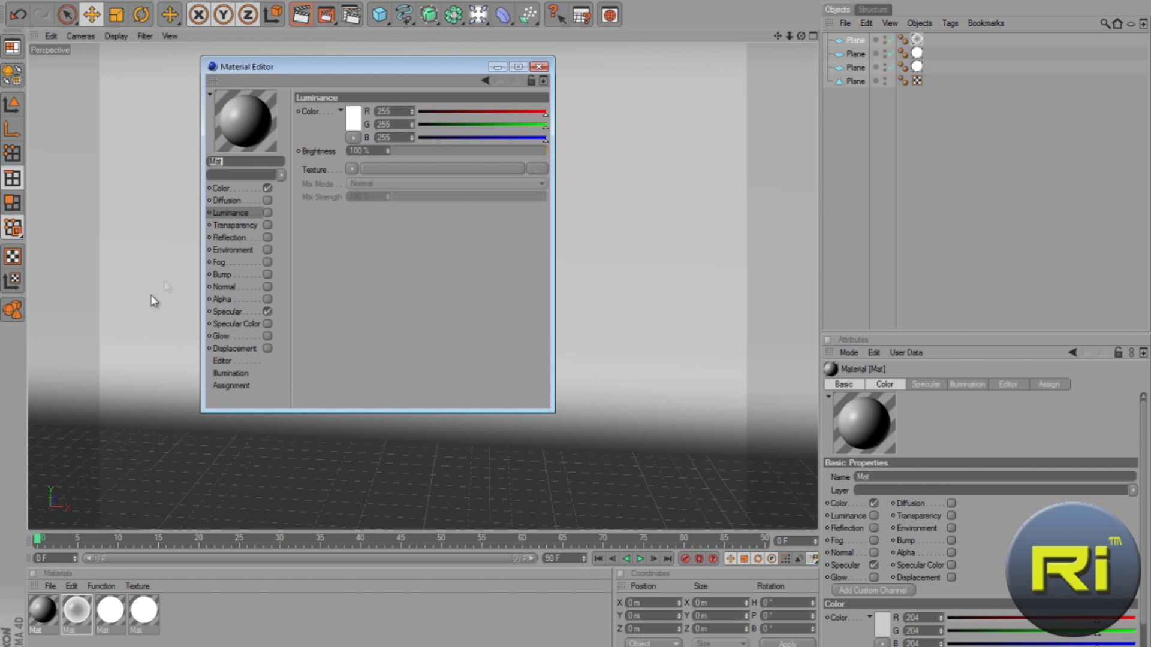
{"action": "left_click", "coordinate": [257, 190]}
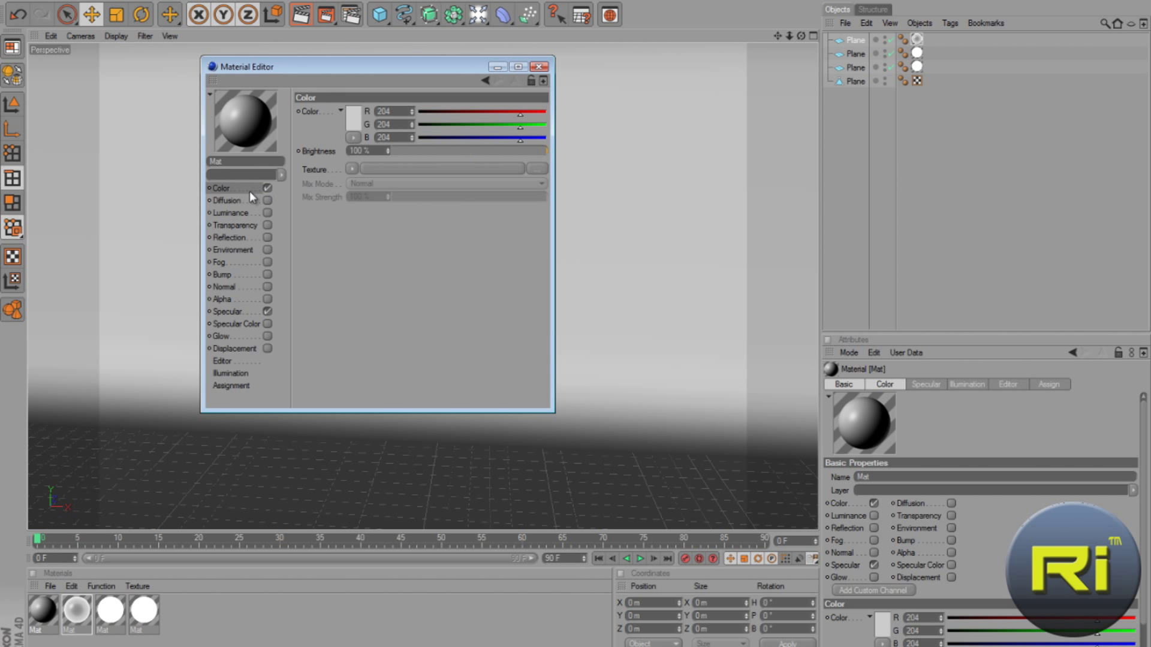
{"action": "left_click", "coordinate": [352, 122]}
{"action": "left_click_drag", "start_coordinate": [338, 128], "coordinate": [338, 145]}
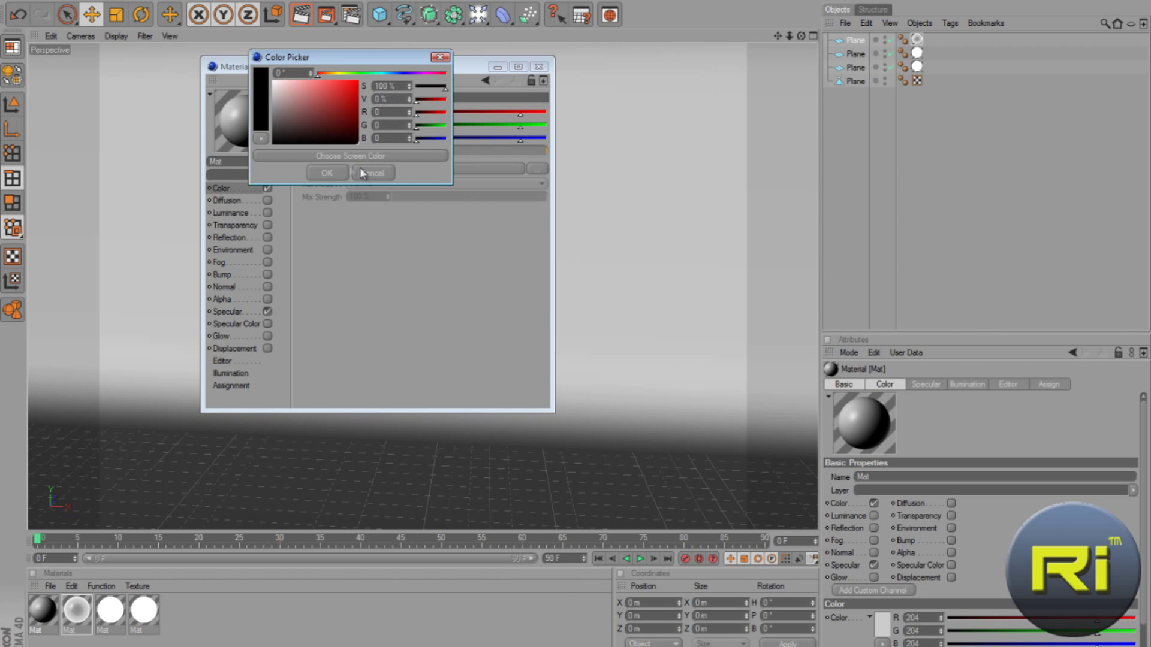
{"action": "left_click", "coordinate": [327, 172]}
Enable the black material's Reflection channel and load a Fresnel shader as its texture.
{"action": "left_click", "coordinate": [258, 237]}
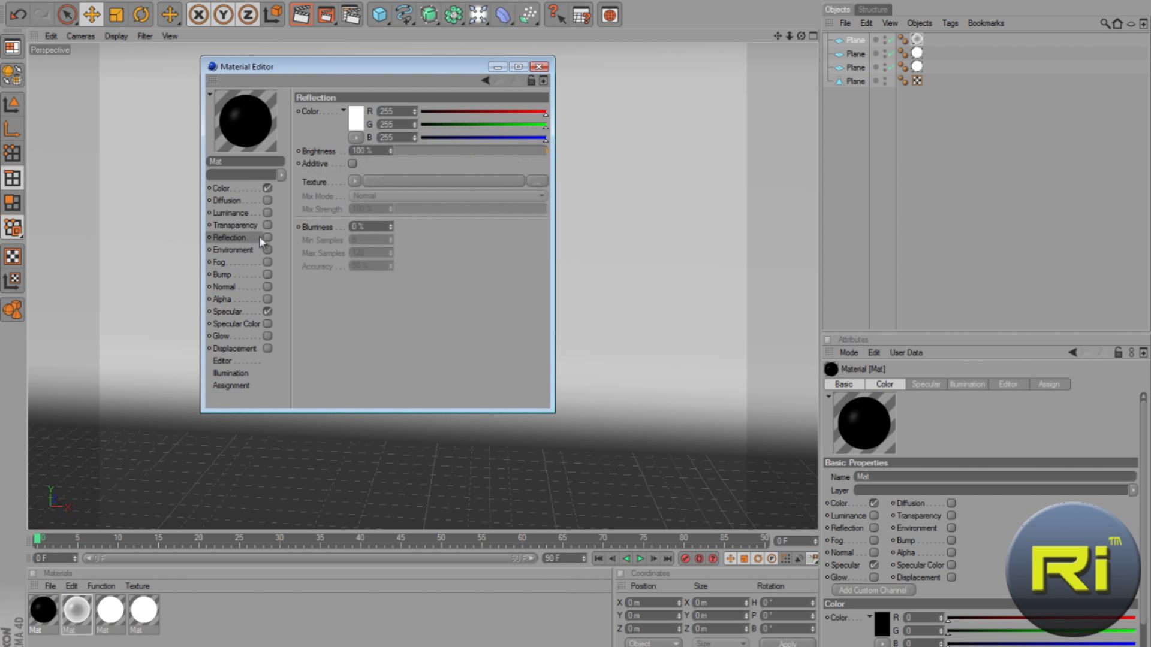
{"action": "left_click", "coordinate": [267, 237]}
{"action": "left_click", "coordinate": [354, 181]}
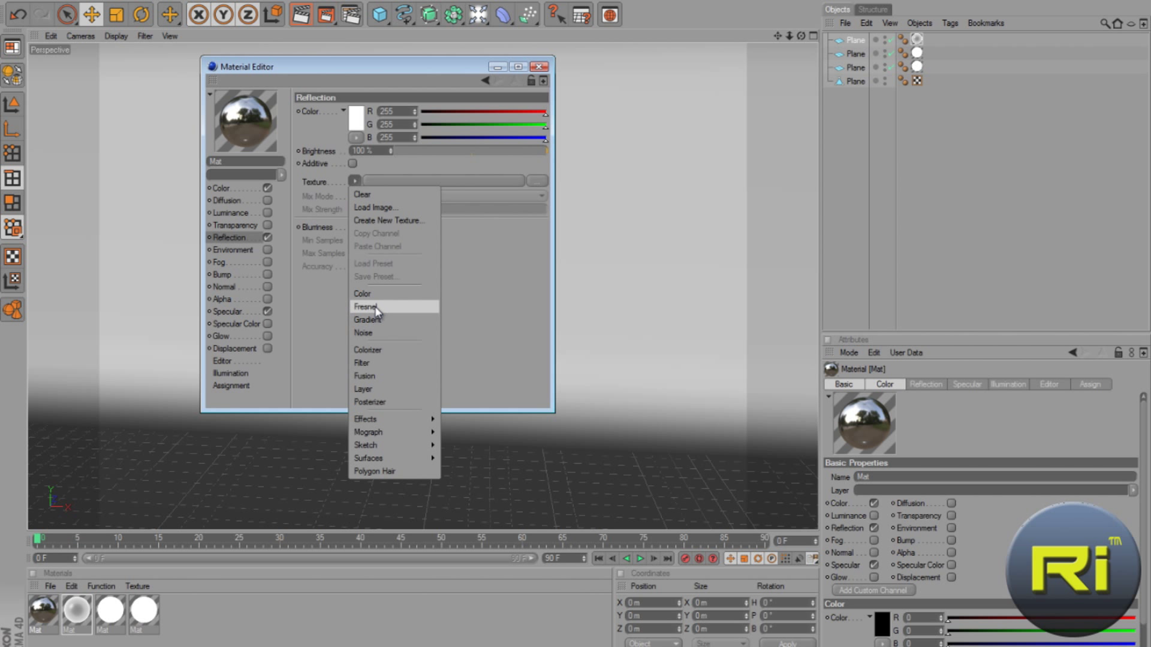
{"action": "left_click", "coordinate": [380, 306]}
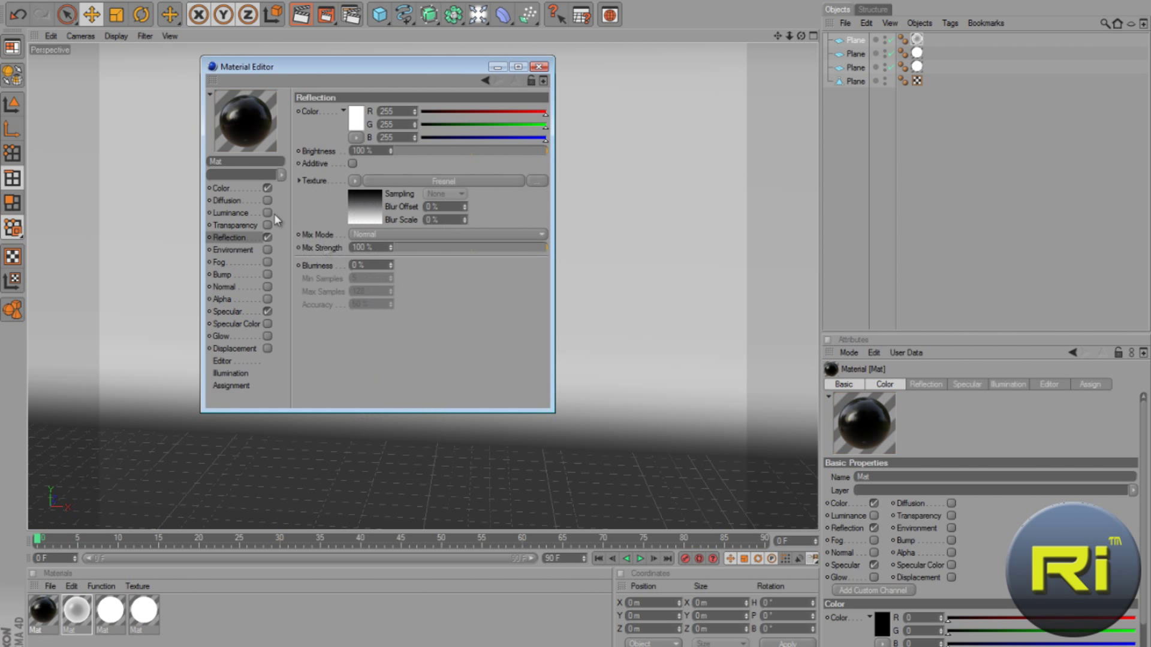
Set the black material's Reflection brightness to 3% and its mix strength to 30%.
{"action": "left_click", "coordinate": [249, 188]}
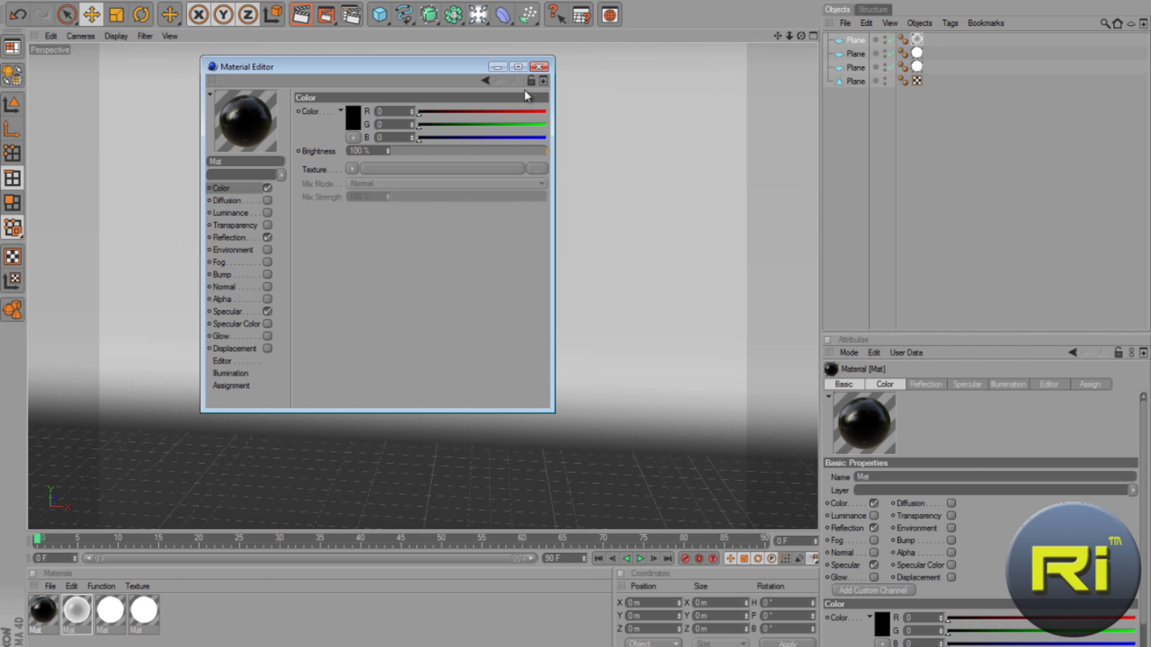
{"action": "left_click", "coordinate": [243, 238]}
{"action": "left_click_drag", "start_coordinate": [390, 154], "coordinate": [390, 156]}
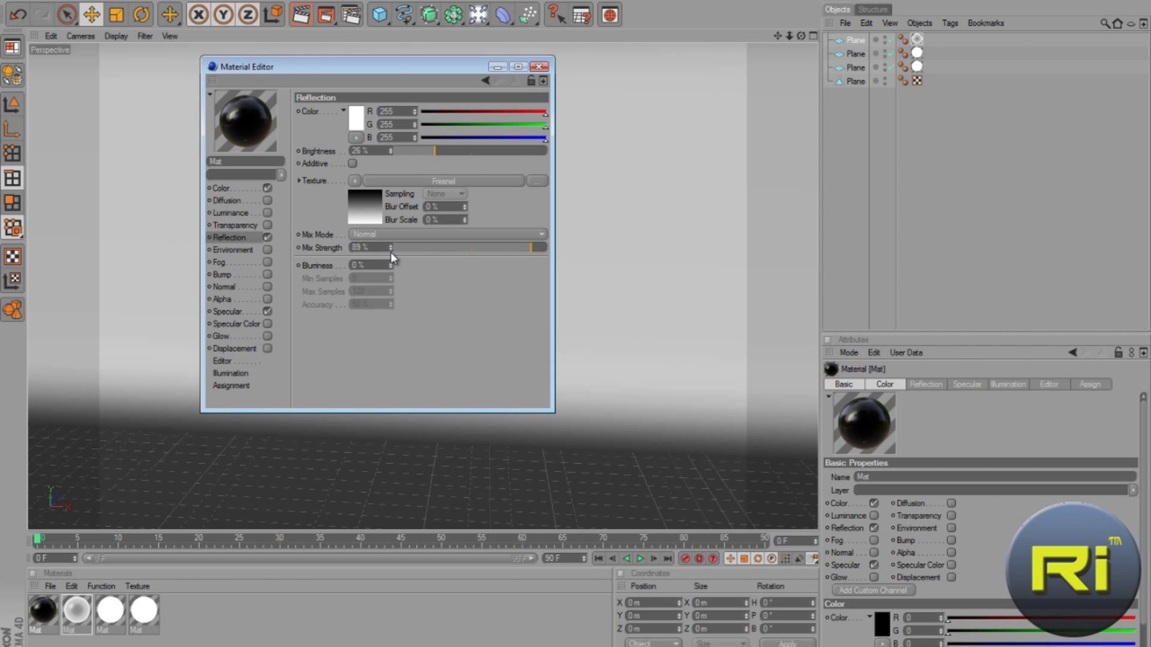
{"action": "left_click_drag", "start_coordinate": [390, 251], "coordinate": [390, 249]}
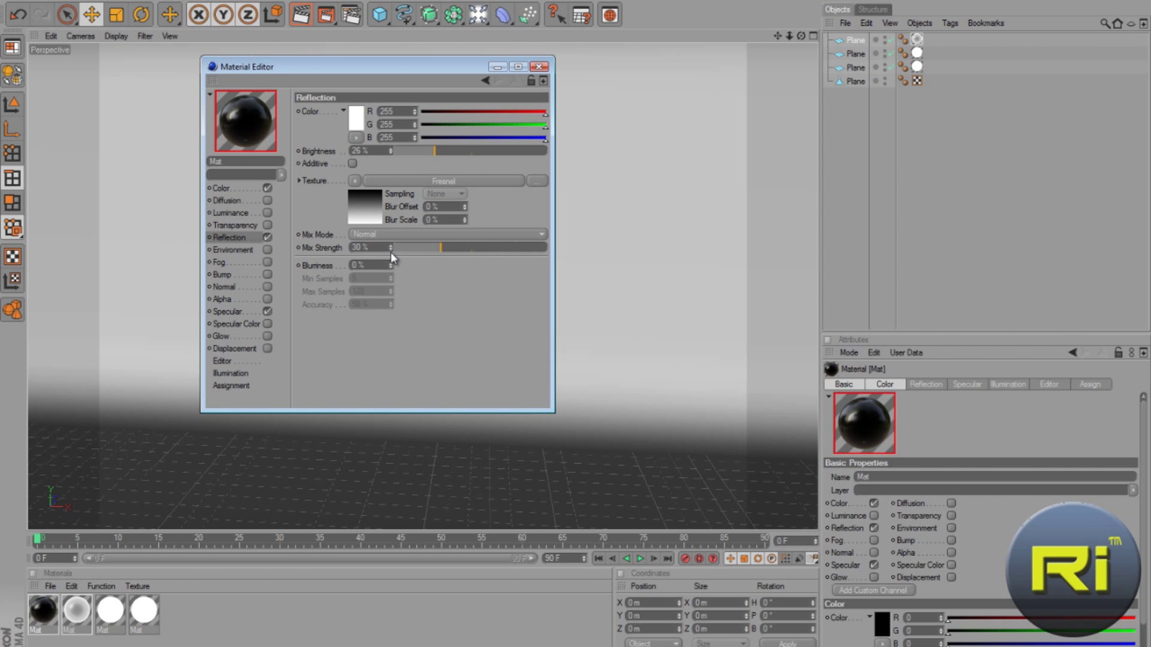
{"action": "left_click_drag", "start_coordinate": [390, 152], "coordinate": [391, 151]}
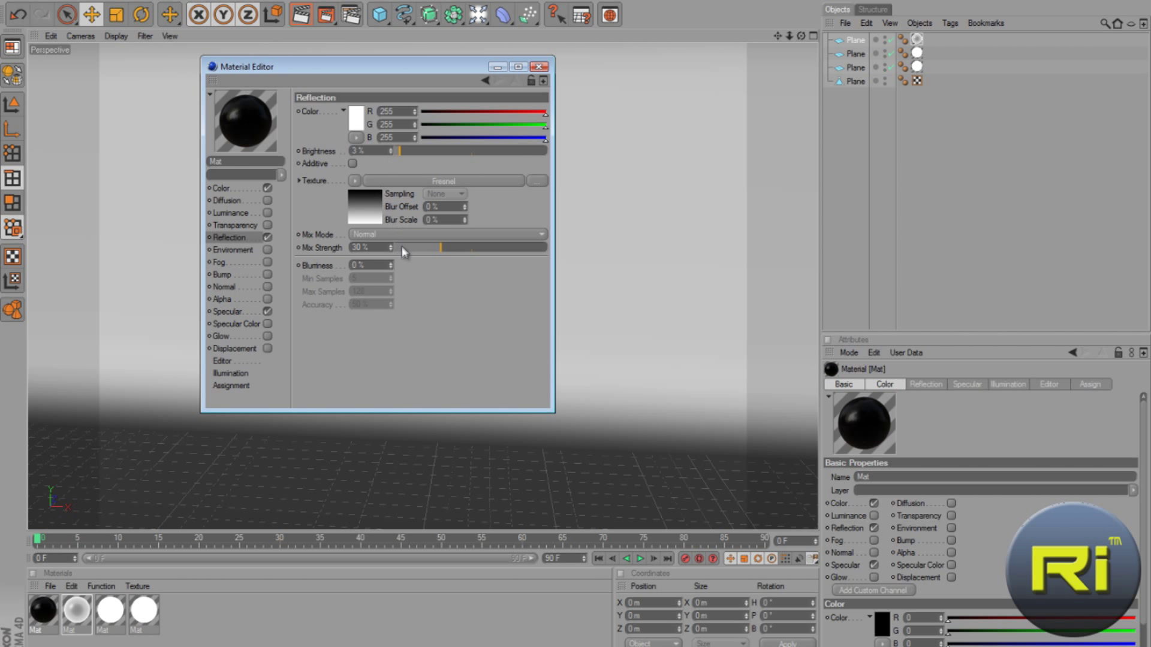
Set the black material's Reflection mix strength to 22% and apply the material to the backdrop plane.
{"action": "left_click_drag", "start_coordinate": [390, 252], "coordinate": [390, 252]}
{"action": "left_click", "coordinate": [539, 67]}
{"action": "left_click_drag", "start_coordinate": [41, 624], "coordinate": [327, 74]}
Render a preview of the studio interior to check the black material on the backdrop.
{"action": "left_click", "coordinate": [300, 18]}
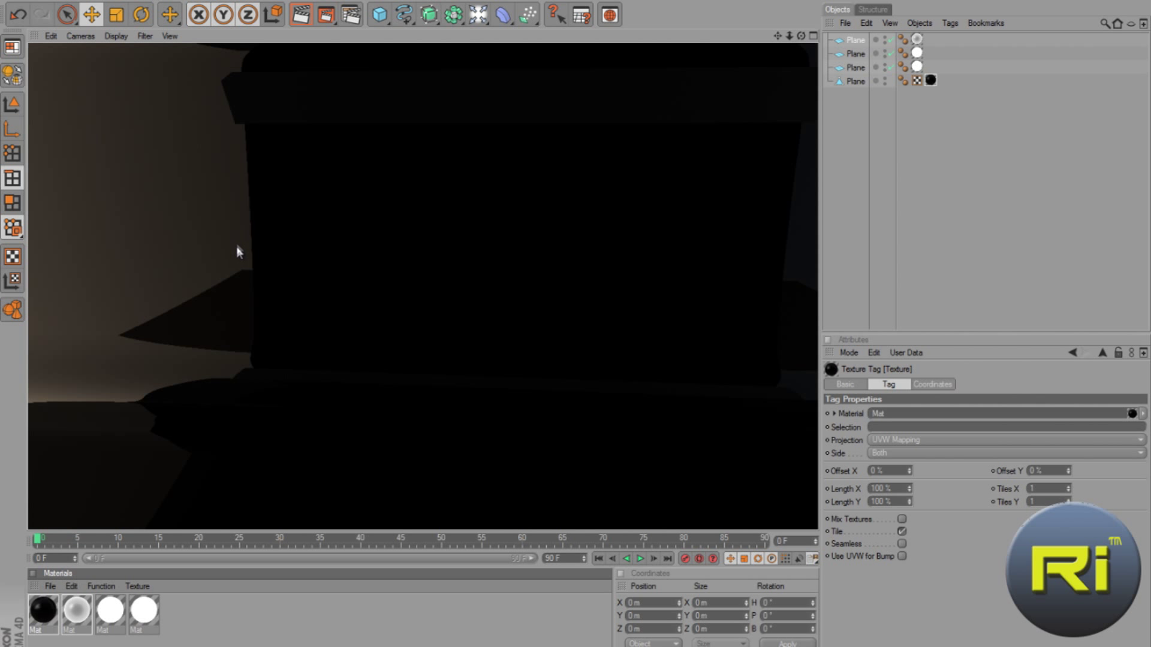
{"action": "left_click", "coordinate": [253, 212]}
{"action": "scroll", "coordinate": [253, 213], "scroll_direction": "down", "scroll_amount": 2}
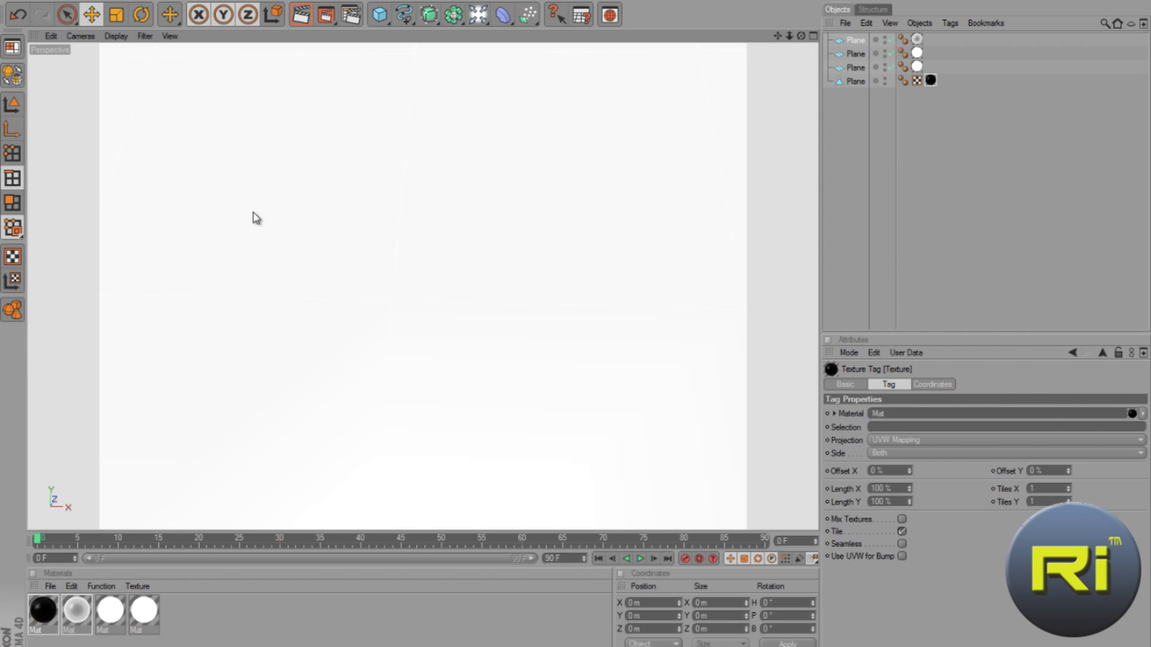
{"action": "scroll", "coordinate": [253, 212], "scroll_direction": "up", "scroll_amount": 2}
{"action": "left_click_drag", "start_coordinate": [801, 36], "coordinate": [574, 323]}
Change the backdrop material's Color channel from black to dark grey, RGB 87, 87, 87.
{"action": "double_click", "coordinate": [43, 610]}
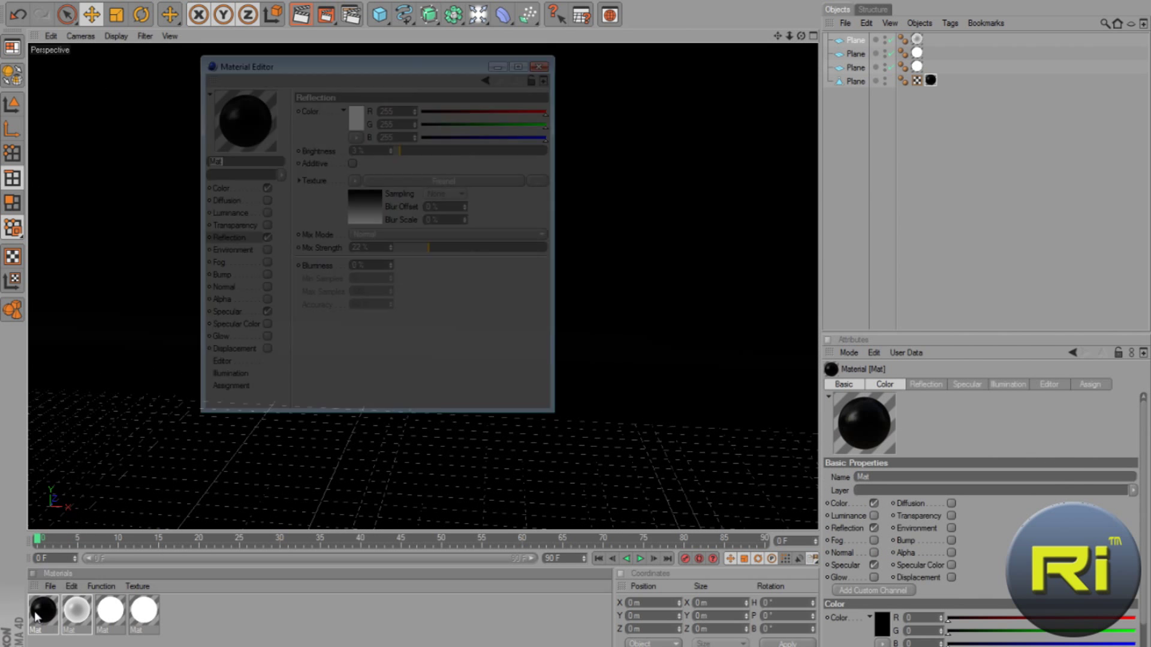
{"action": "left_click", "coordinate": [241, 188]}
{"action": "left_click", "coordinate": [356, 118]}
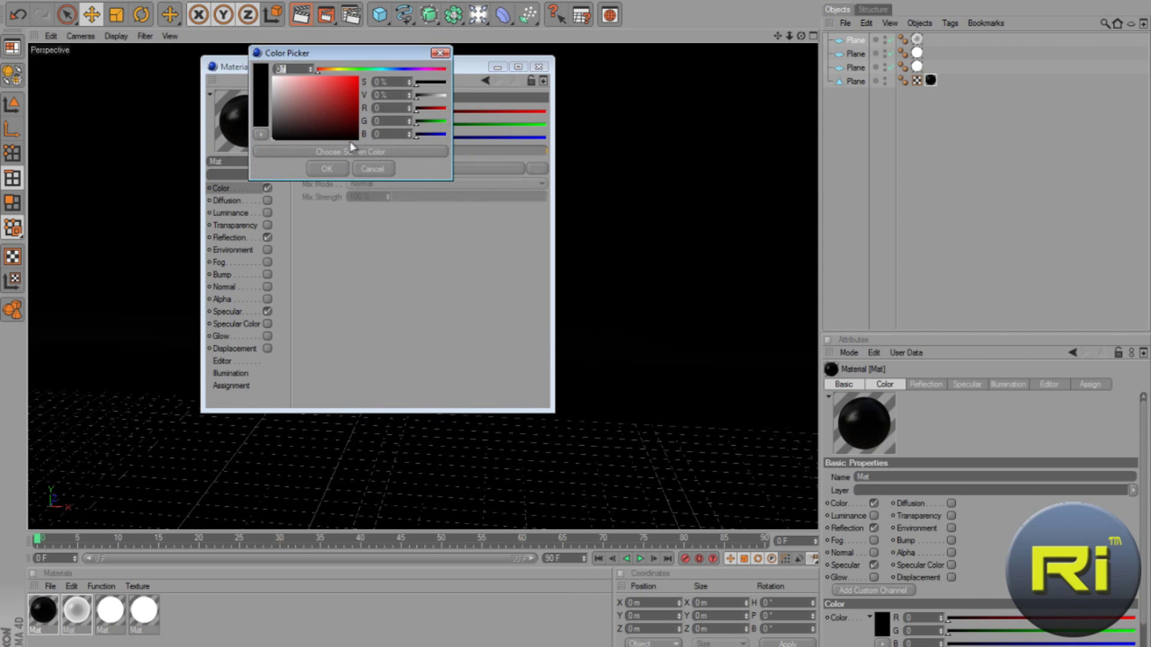
{"action": "left_click_drag", "start_coordinate": [354, 118], "coordinate": [273, 119]}
{"action": "left_click", "coordinate": [317, 170]}
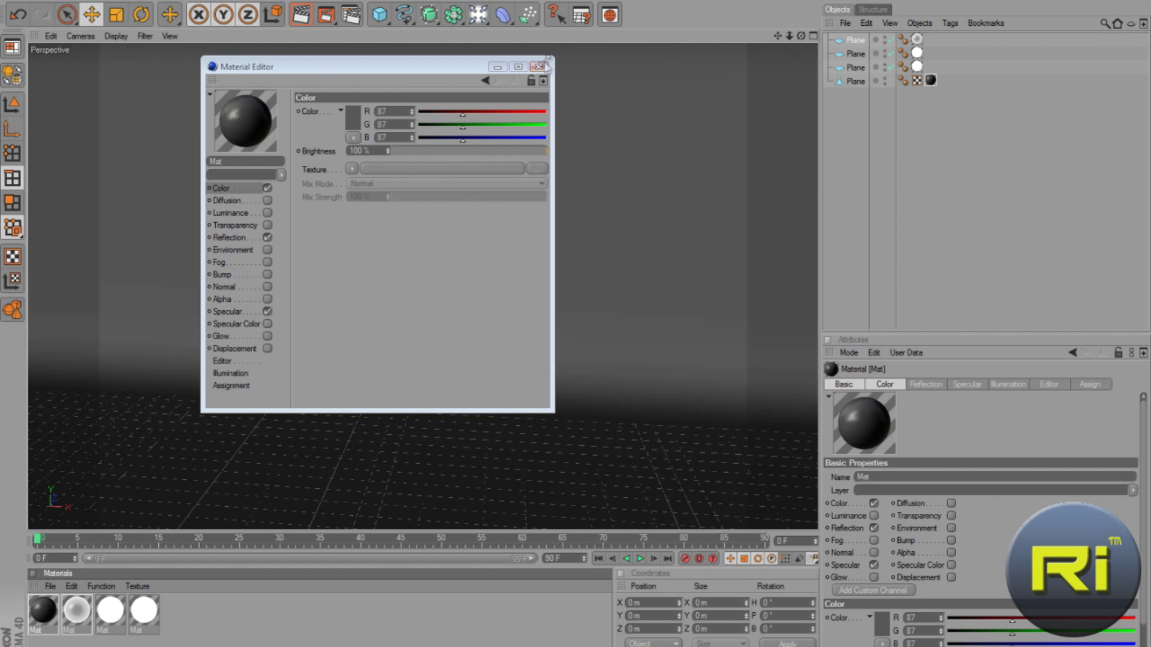
{"action": "left_click", "coordinate": [538, 67]}
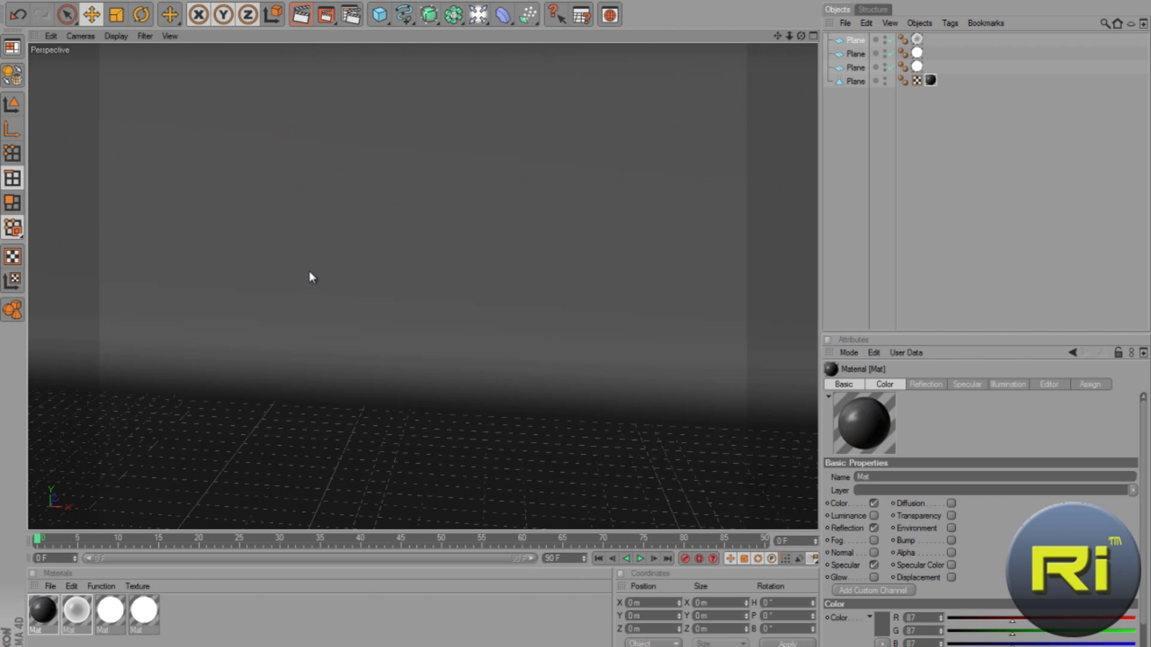
Render a preview of the dark grey backdrop, and inspect the studio from outside and towards a side light plane.
{"action": "key", "text": "ctrl+r"}
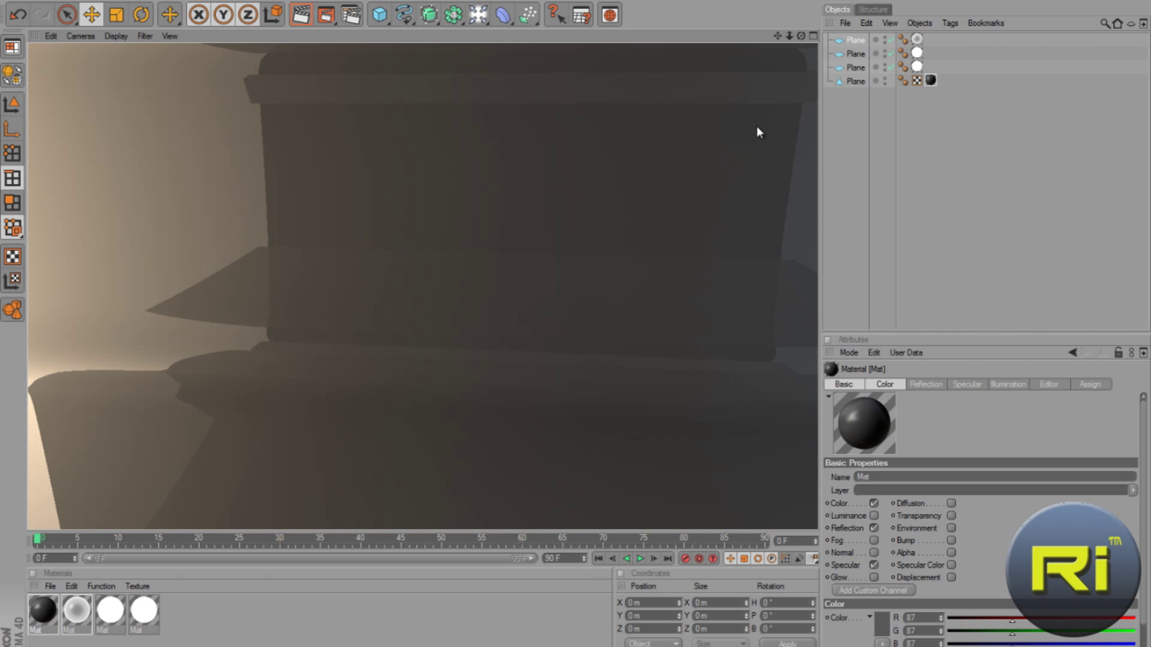
{"action": "scroll", "coordinate": [772, 102], "scroll_direction": "down", "scroll_amount": 8}
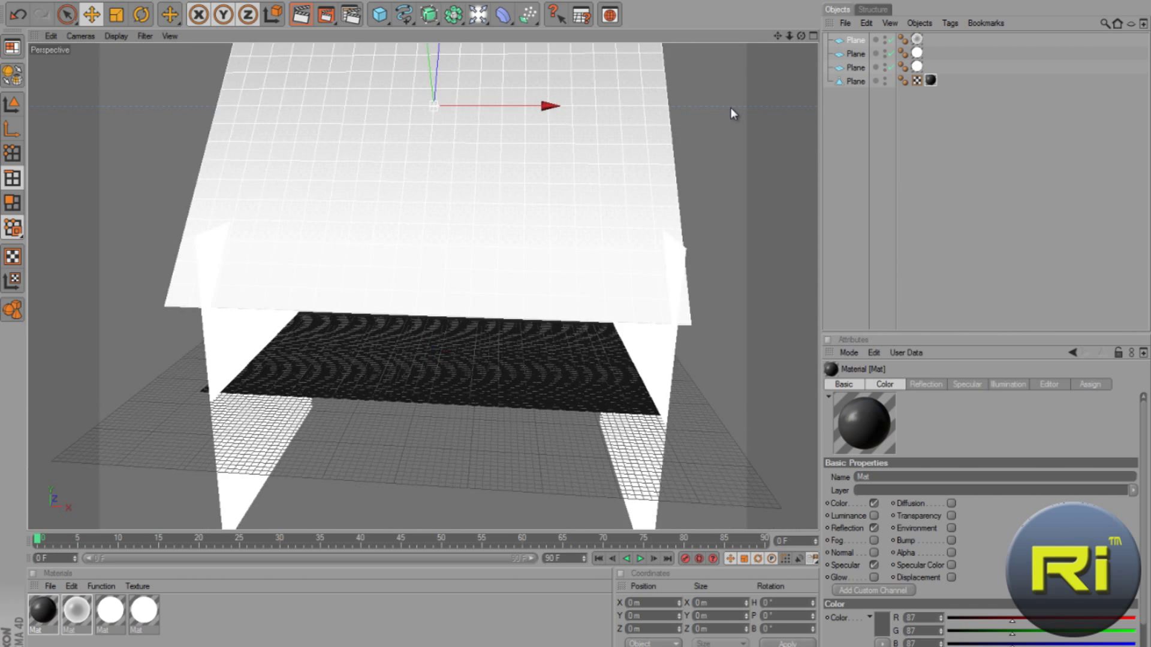
{"action": "scroll", "coordinate": [731, 113], "scroll_direction": "down", "scroll_amount": 3}
{"action": "scroll", "coordinate": [731, 113], "scroll_direction": "up", "scroll_amount": 12}
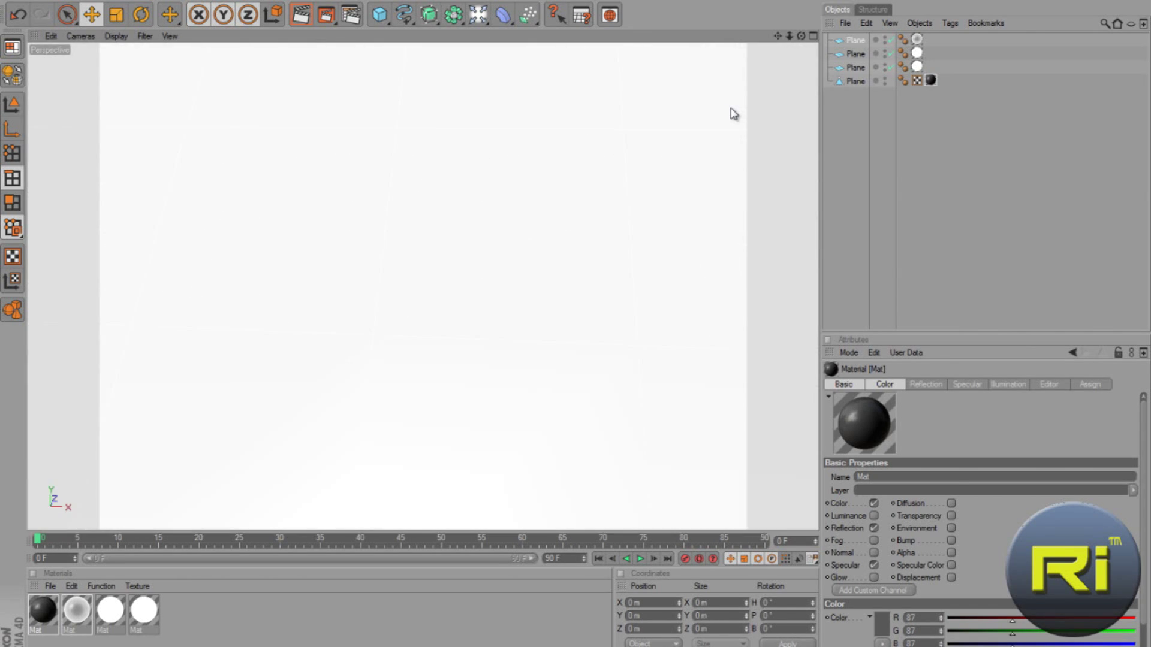
{"action": "scroll", "coordinate": [732, 112], "scroll_direction": "down", "scroll_amount": 5}
{"action": "left_click_drag", "start_coordinate": [801, 37], "coordinate": [578, 324]}
{"action": "left_click_drag", "start_coordinate": [645, 148], "coordinate": [455, 49]}
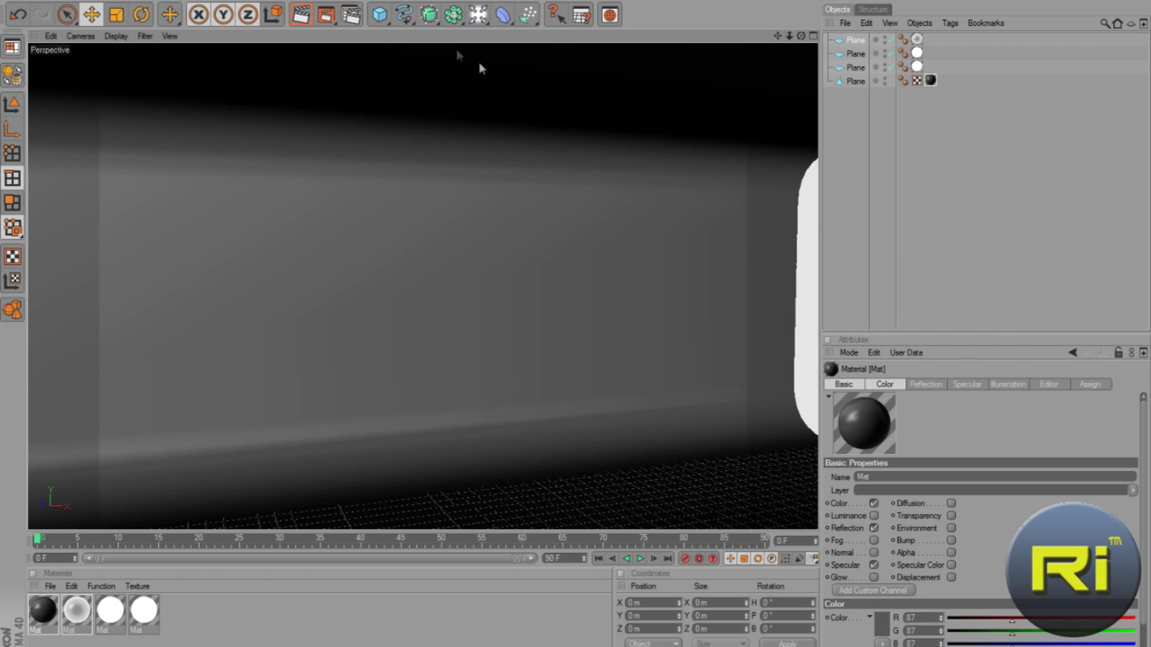
Add Ambient Occlusion to the render settings with 9% contrast and minimum and maximum ray lengths of 104 m.
{"action": "left_click", "coordinate": [353, 13]}
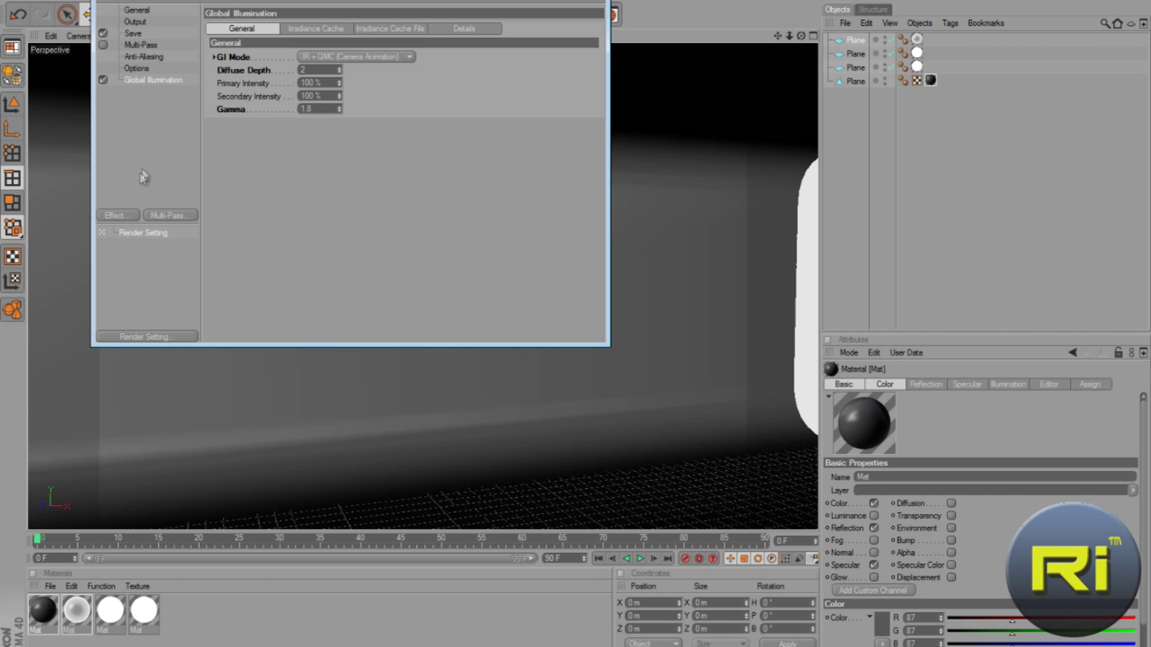
{"action": "left_click", "coordinate": [120, 218]}
{"action": "left_click", "coordinate": [174, 295]}
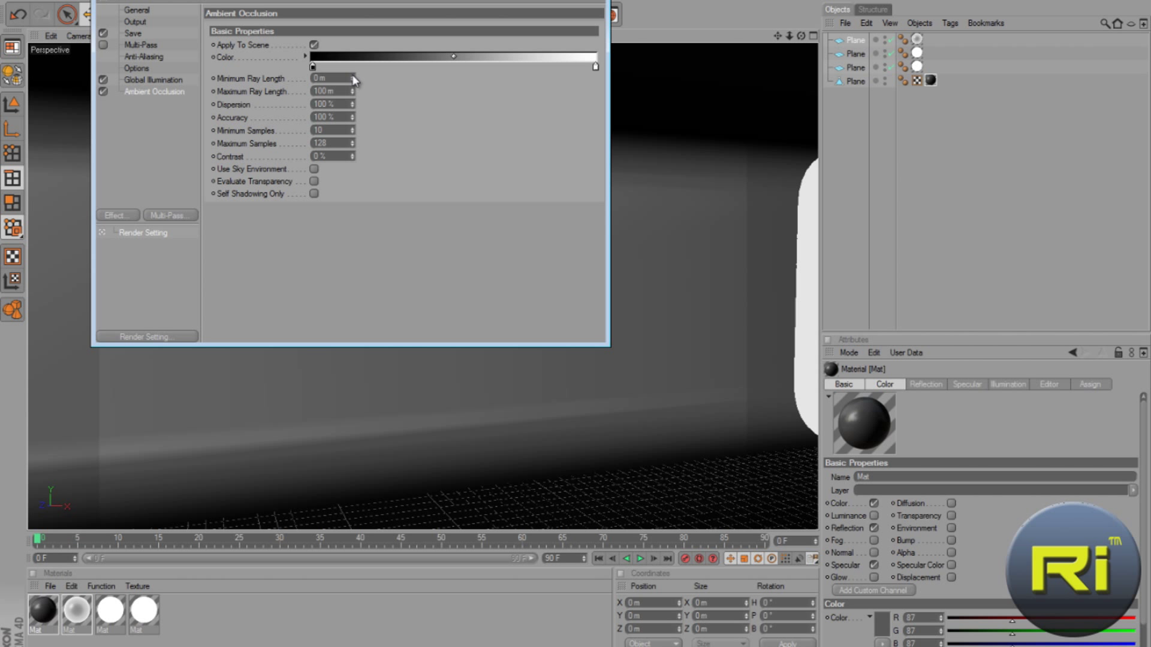
{"action": "mouse_move", "coordinate": [353, 155]}
{"action": "left_mouse_down"}
{"action": "mouse_move", "coordinate": [352, 143]}
{"action": "mouse_move", "coordinate": [352, 159]}
{"action": "left_mouse_up"}
{"action": "left_click_drag", "start_coordinate": [353, 76], "coordinate": [353, 75]}
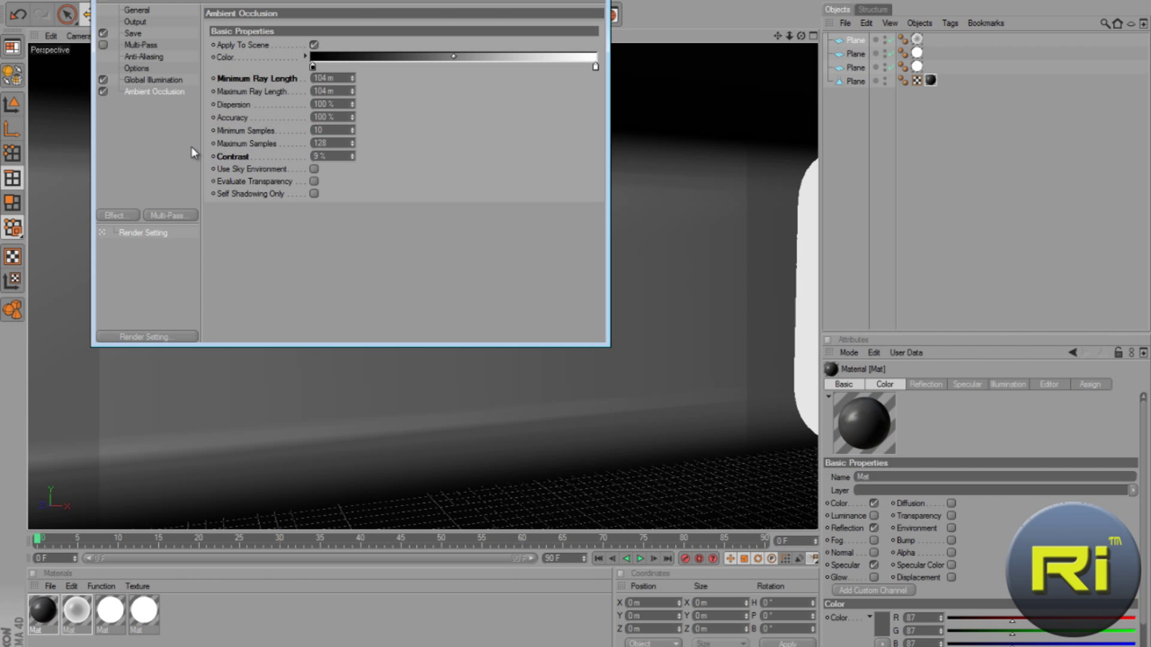
Set the Global Illumination irradiance cache's Stochastic Samples and Record Density both to Low.
{"action": "left_click", "coordinate": [174, 80]}
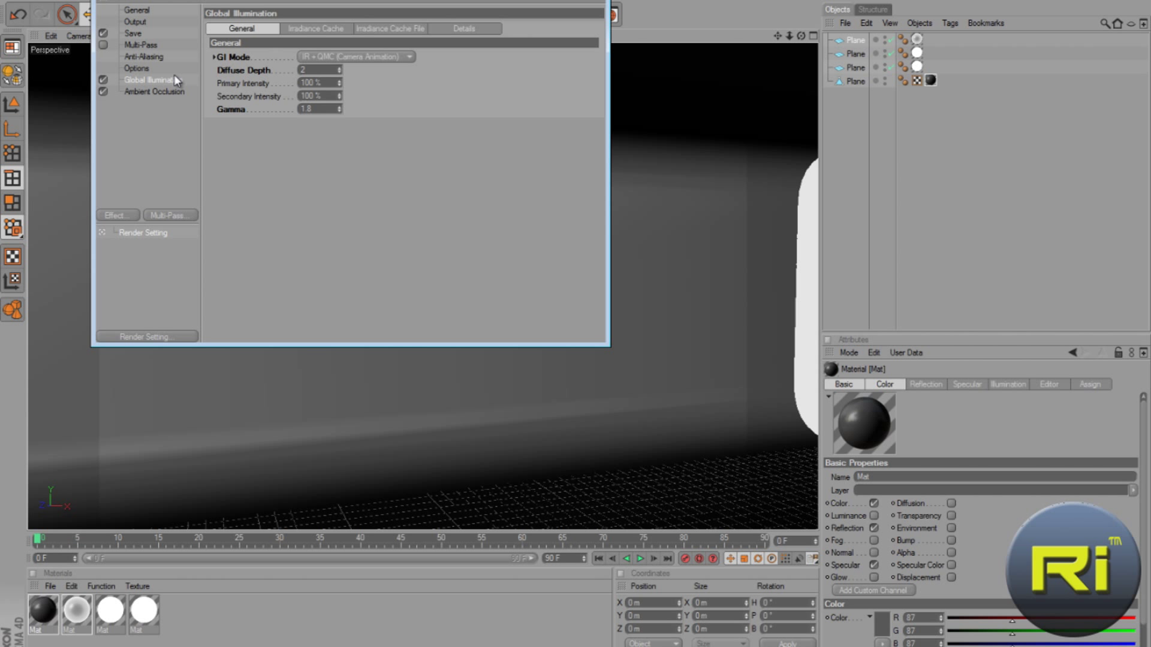
{"action": "left_click", "coordinate": [317, 28]}
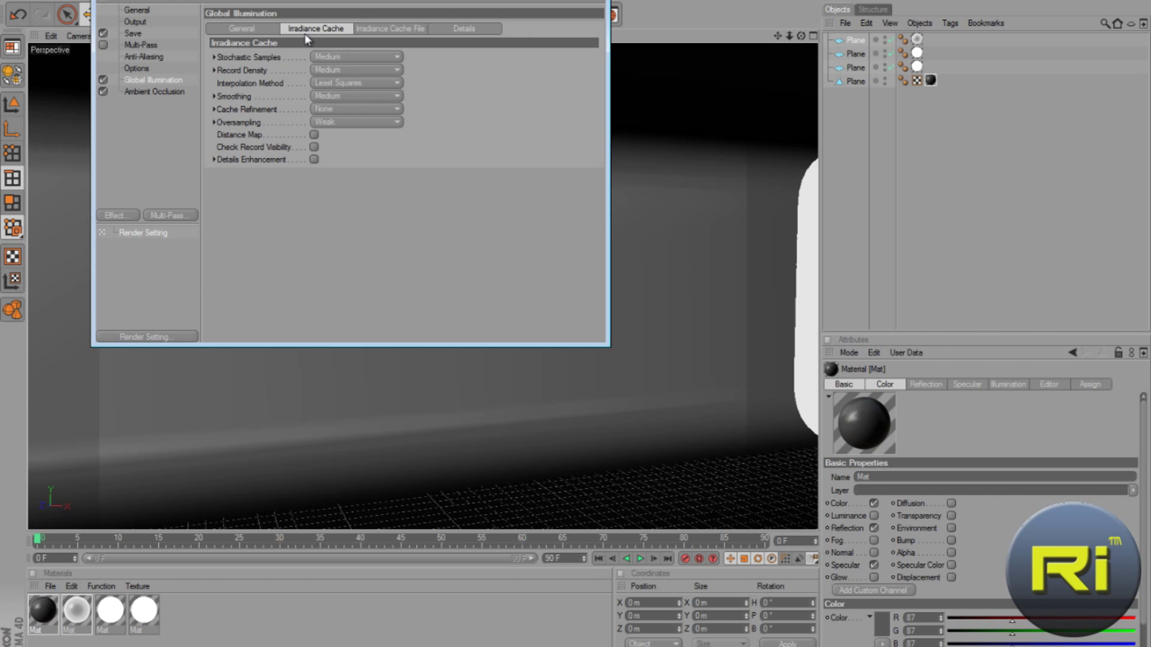
{"action": "left_click", "coordinate": [329, 55]}
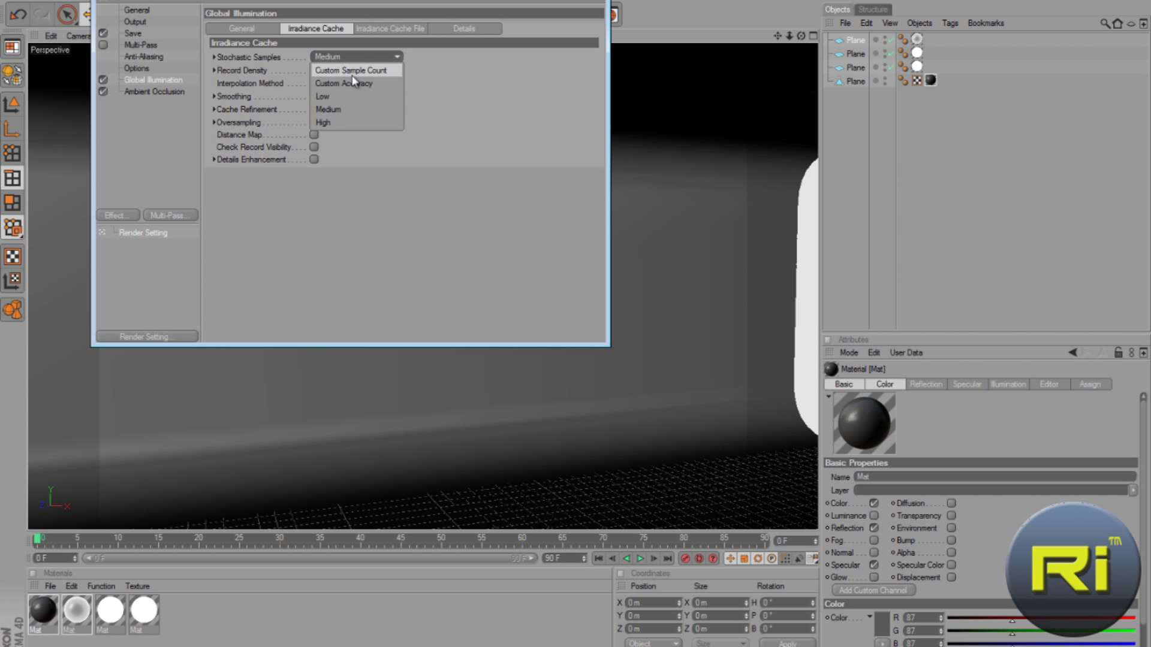
{"action": "left_click", "coordinate": [350, 97]}
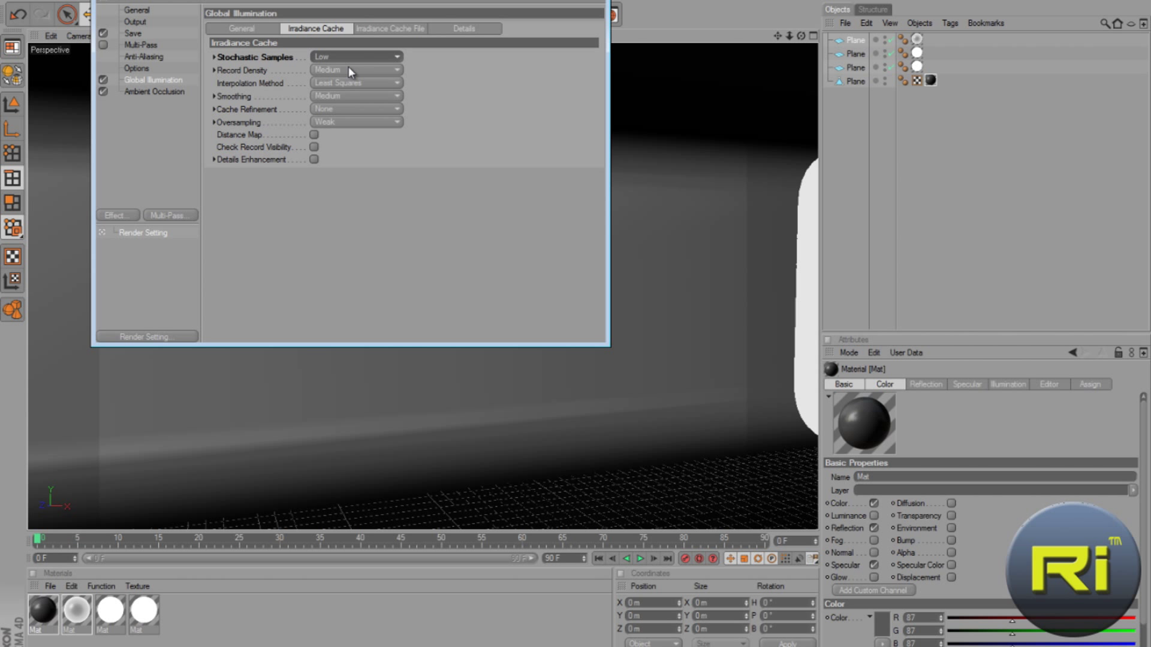
{"action": "left_click", "coordinate": [349, 69]}
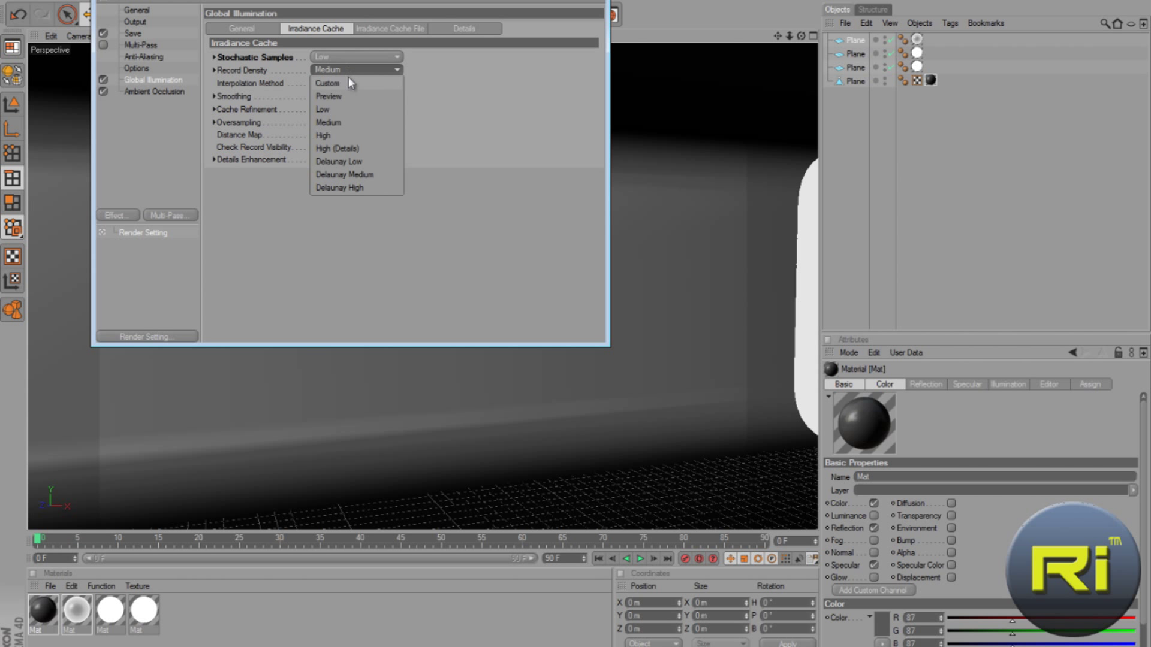
{"action": "left_click", "coordinate": [346, 111]}
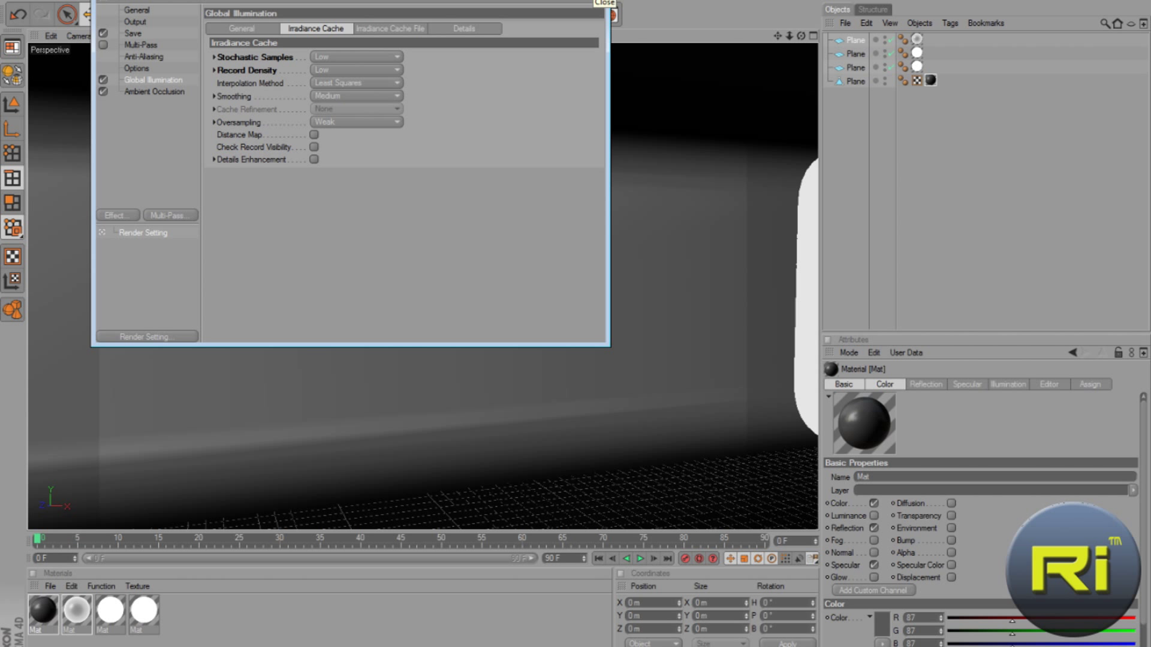
{"action": "left_click", "coordinate": [603, 2]}
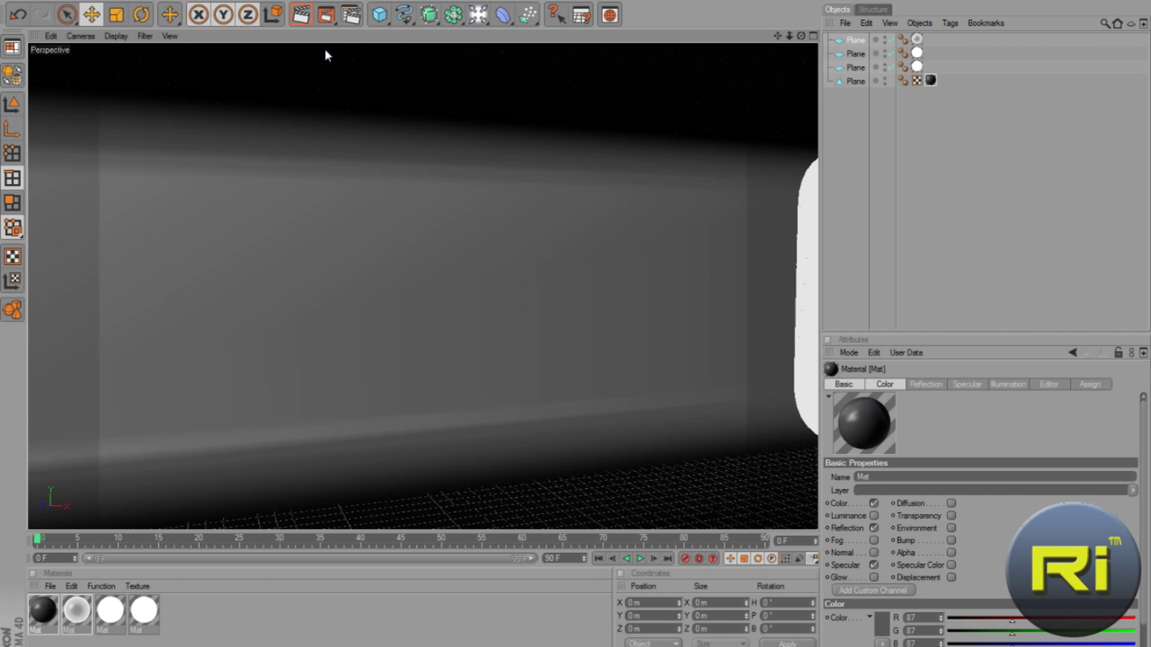
Render a preview of the backdrop with Ambient Occlusion and the low-quality irradiance cache settings.
{"action": "key", "text": "ctrl+r"}
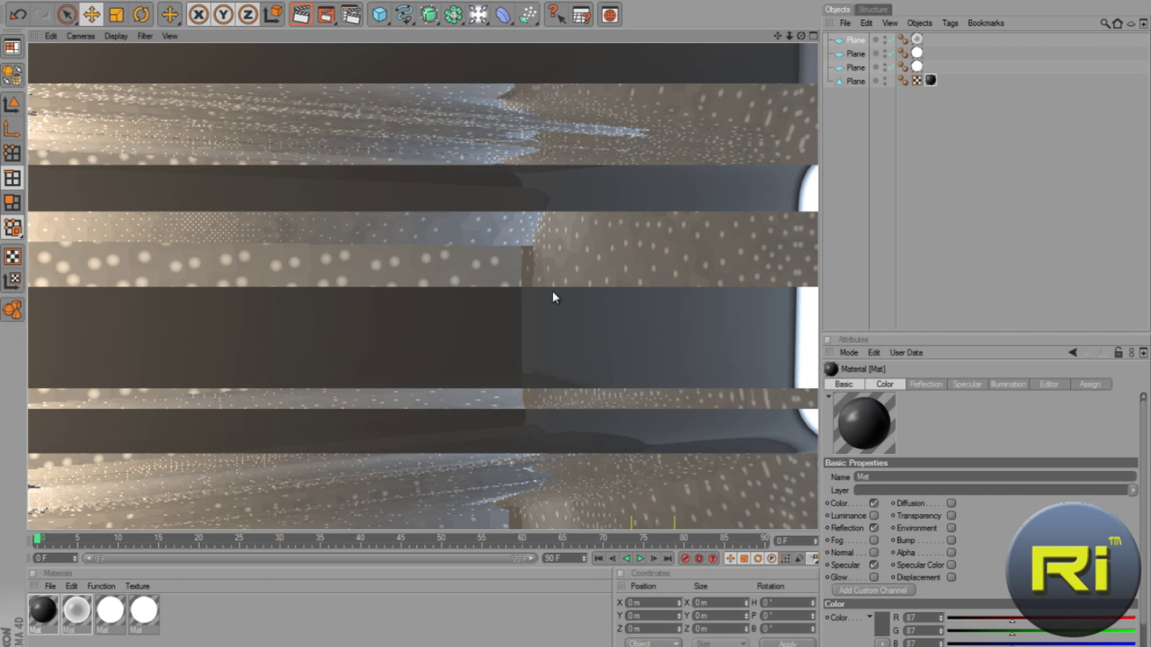
{"action": "left_click", "coordinate": [600, 382]}
{"action": "scroll", "coordinate": [656, 157], "scroll_direction": "down", "scroll_amount": 10}
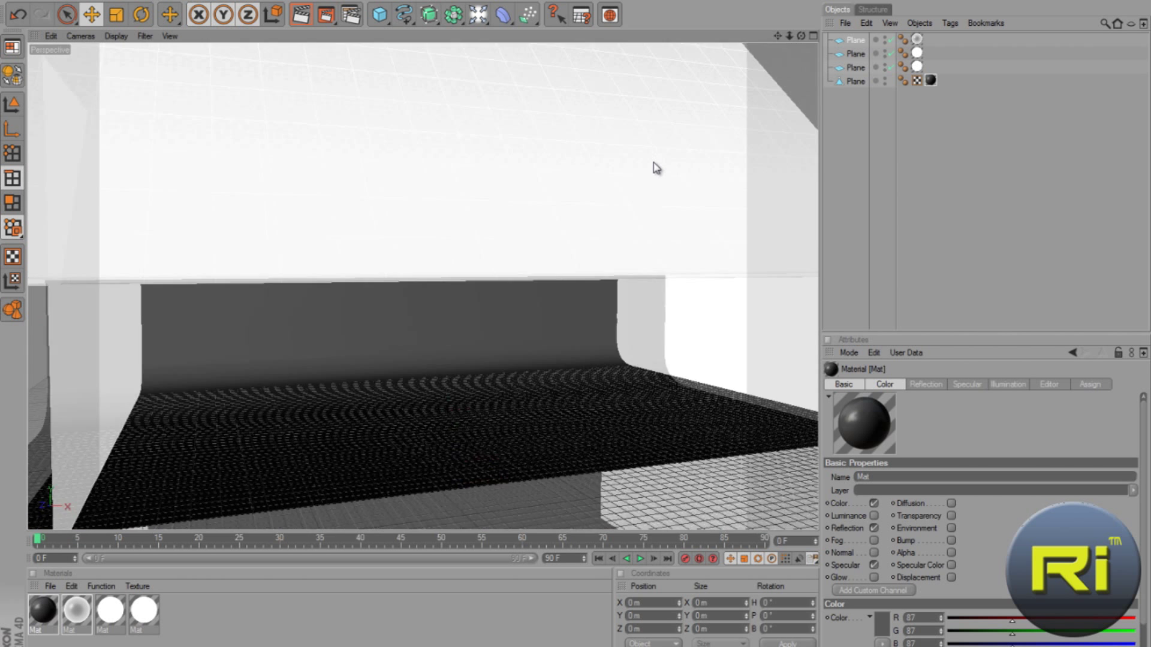